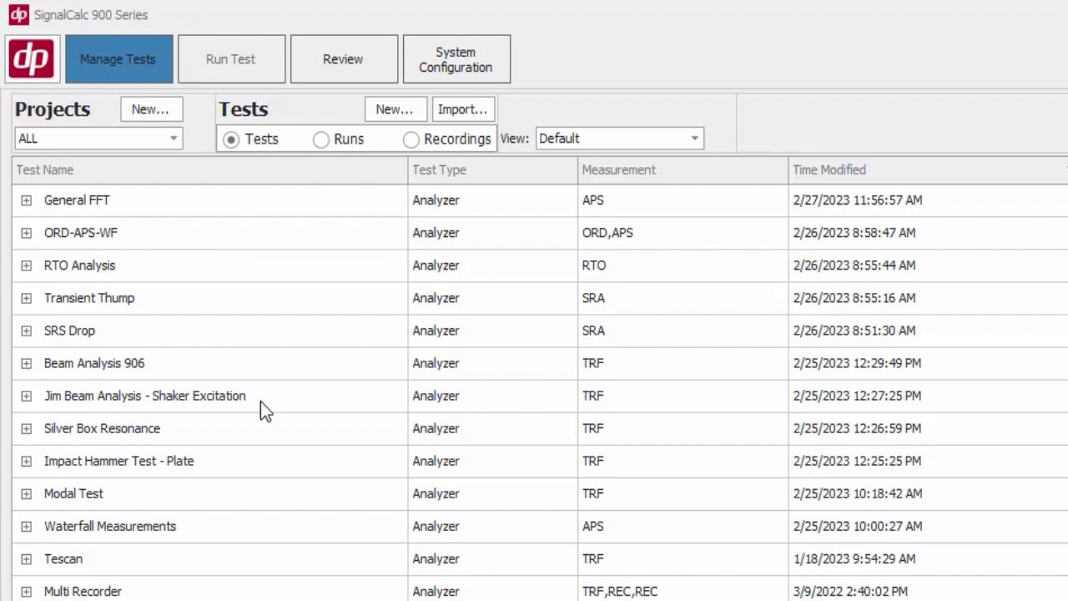
List the stored recordings and check the actions available for the 100ChRec_2kHz_30sec_Random recording
left_click(414, 141)
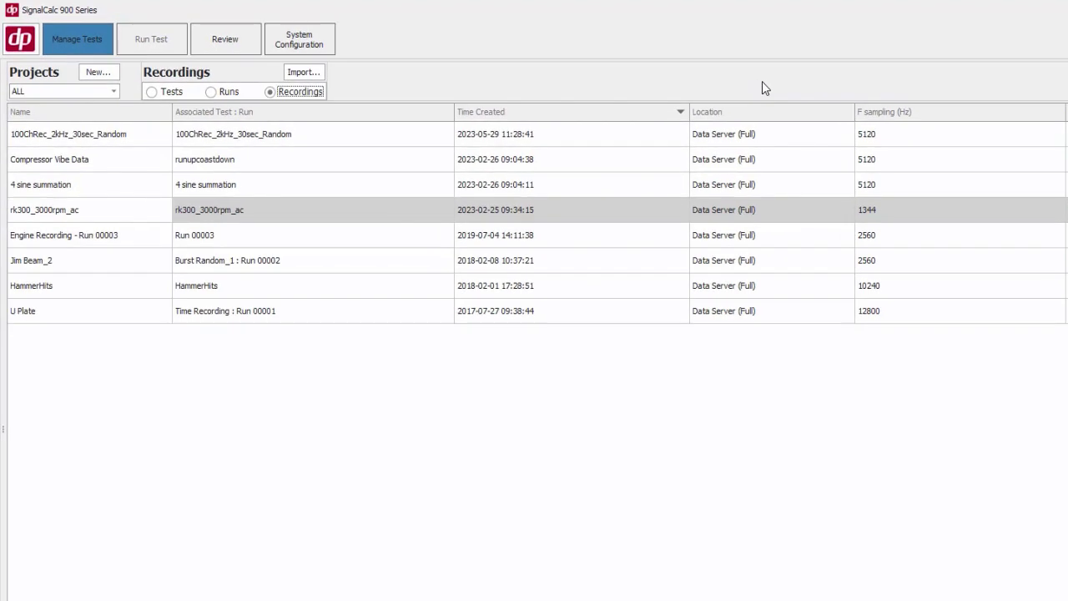
right_click(643, 142)
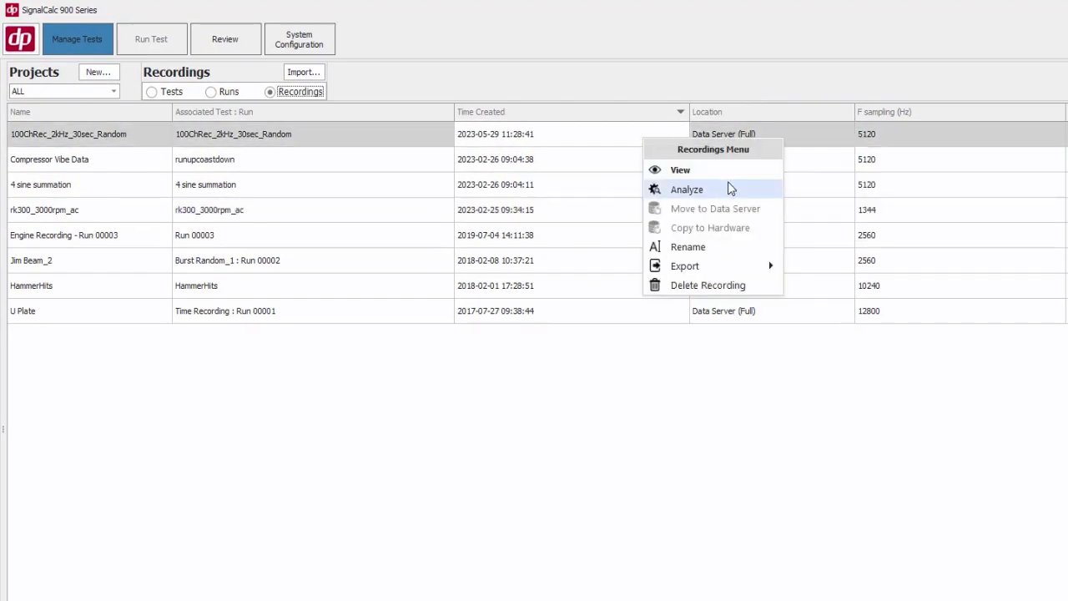
left_click(745, 58)
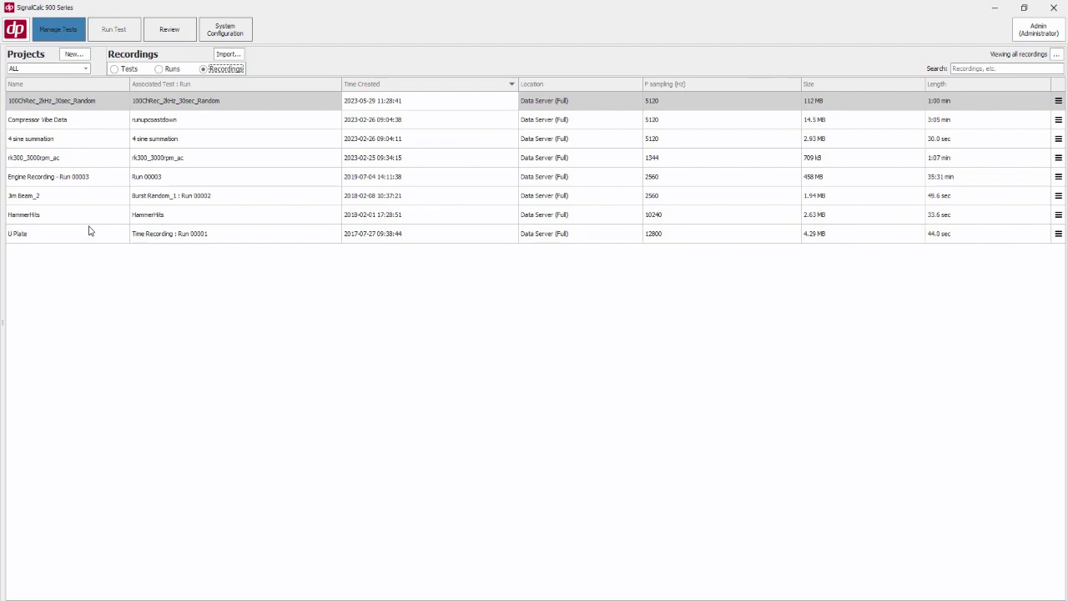
Search the recordings for "pl" and for "engine", clearing the search text each time to restore the full list
mouse_move(90, 230)
left_click(966, 68)
type("pl")
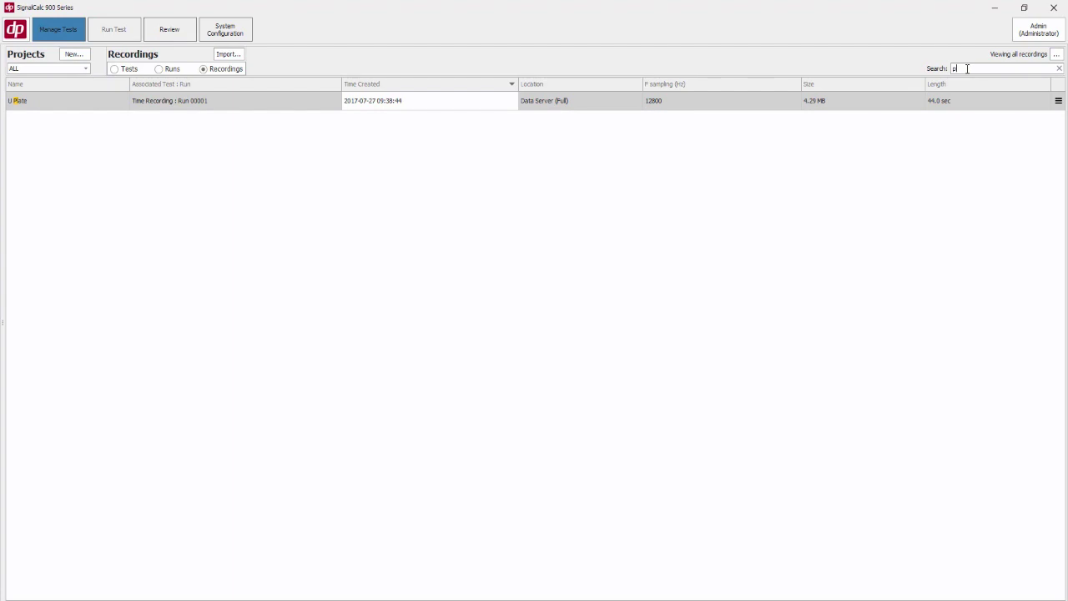
key("BackSpace")
key("BackSpace")
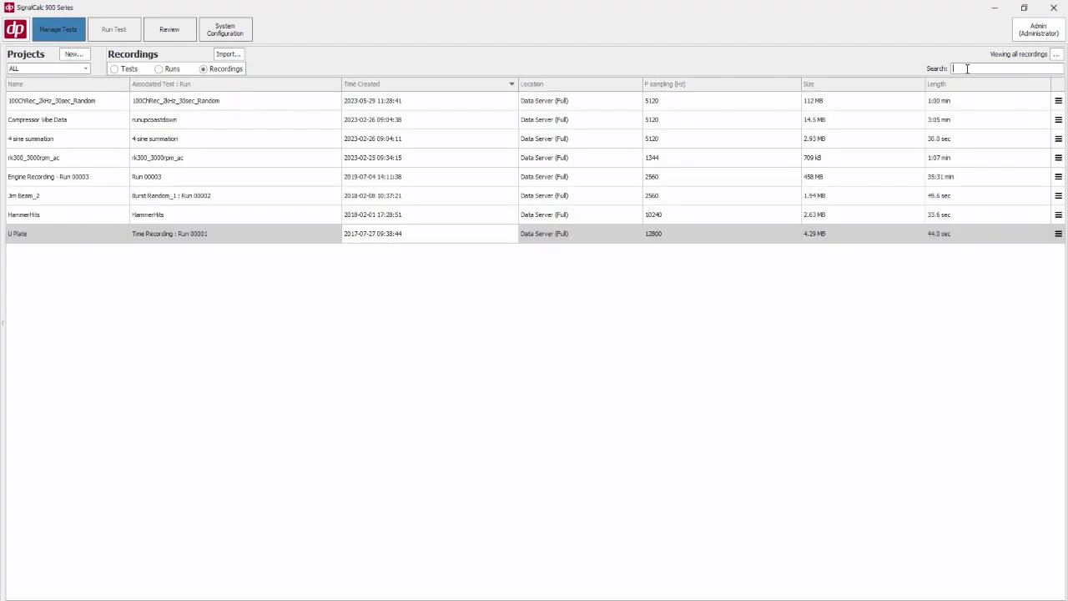
type("engine")
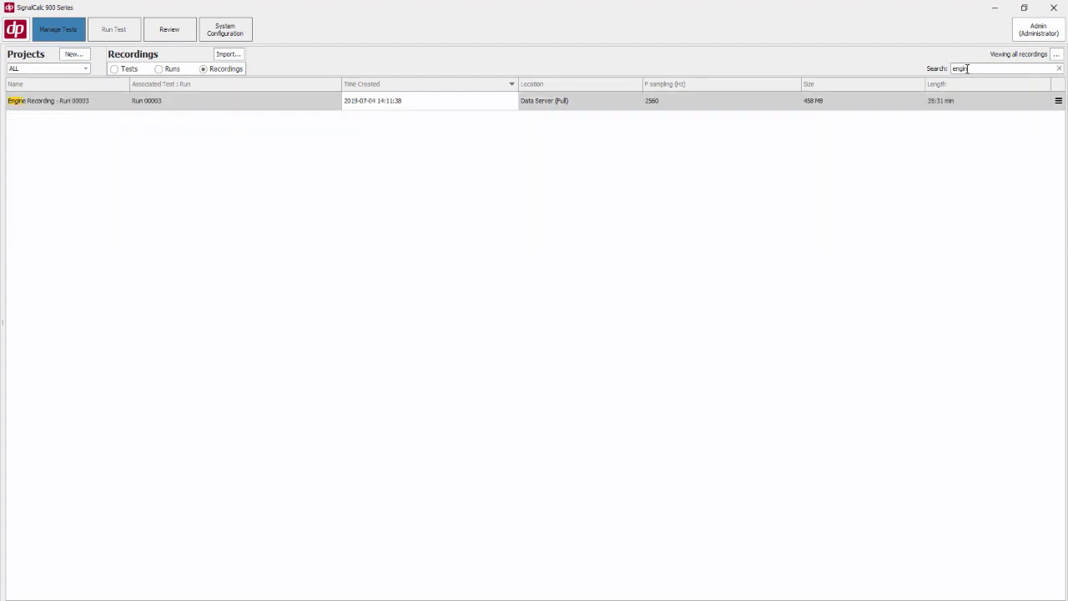
key("BackSpace")
key("BackSpace")
key("BackSpace")
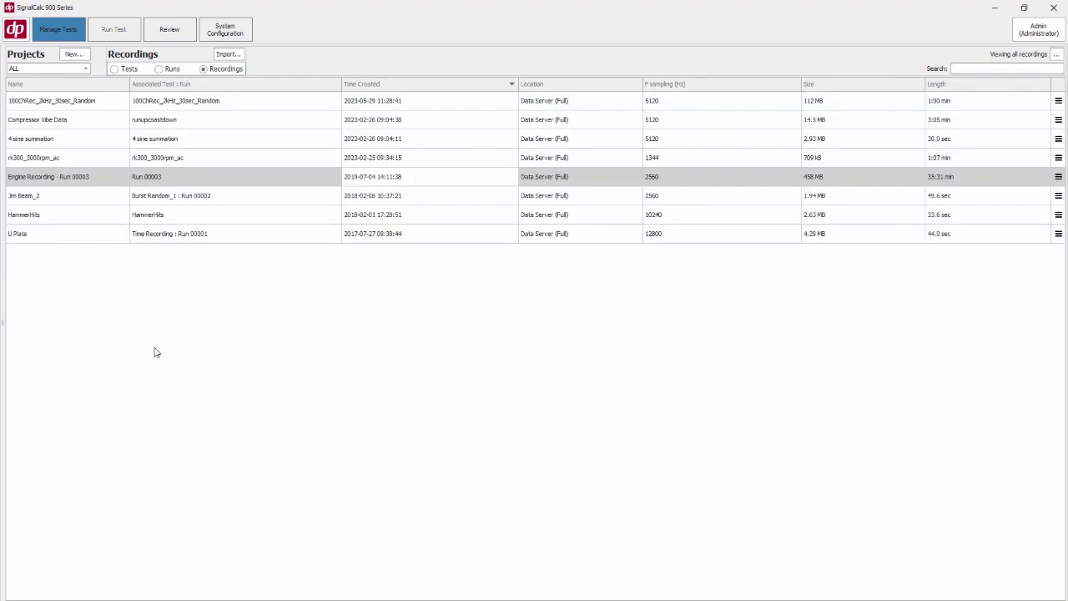
Open the Compressor Vibe Data recording to view its time signal and channels
mouse_move(93, 122)
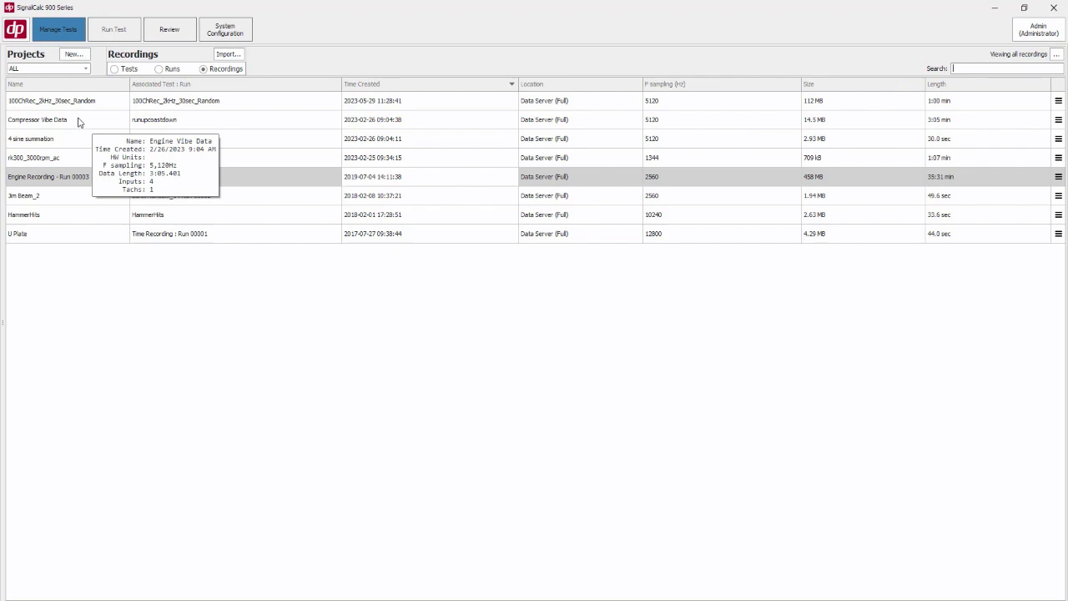
left_click(80, 123)
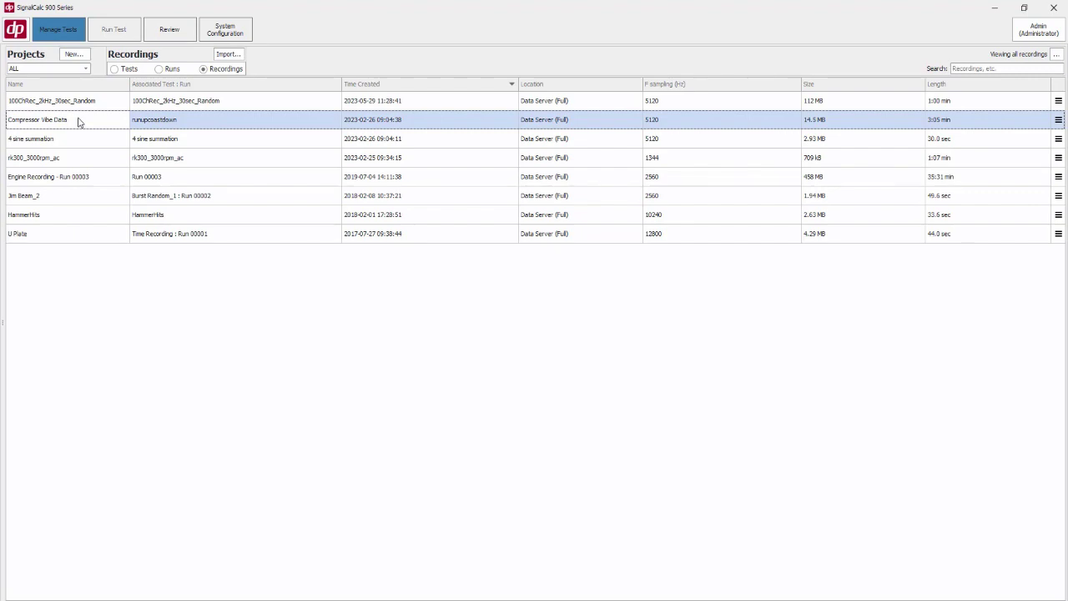
double_click(80, 123)
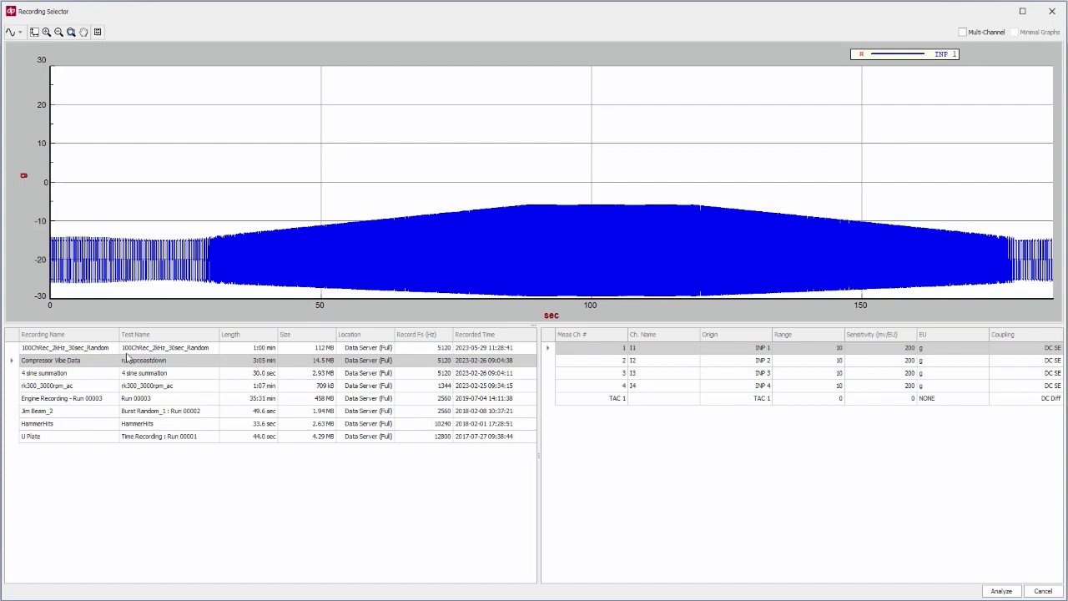
Preview the 100ChRec_2kHz_30sec_Random recording with its full channel list, and the Jim Beam_2 and U Plate recordings
left_click(113, 349)
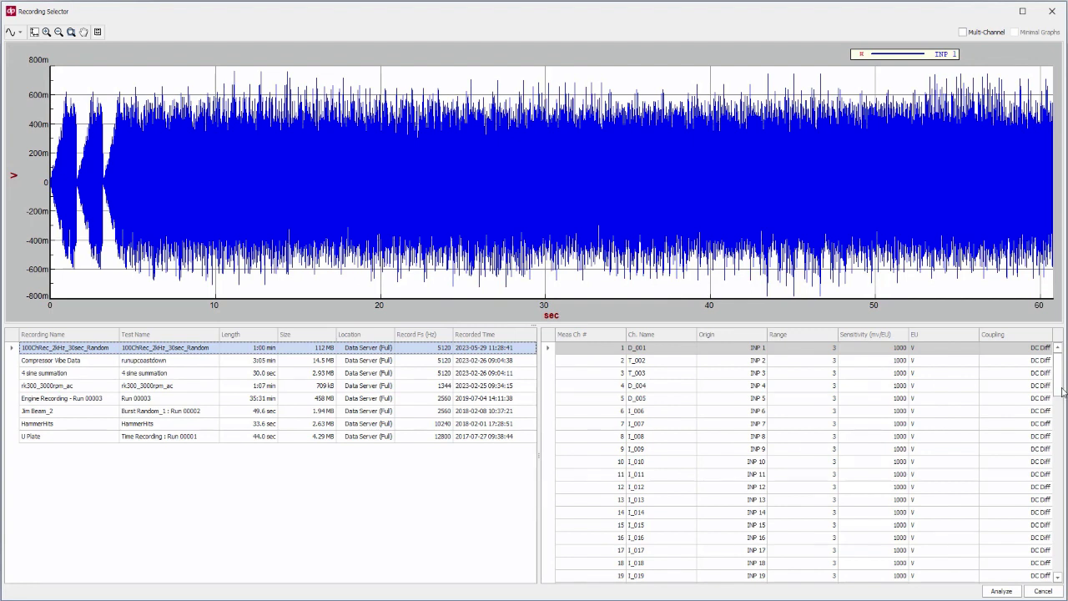
left_click_drag(1057, 385, 1058, 564)
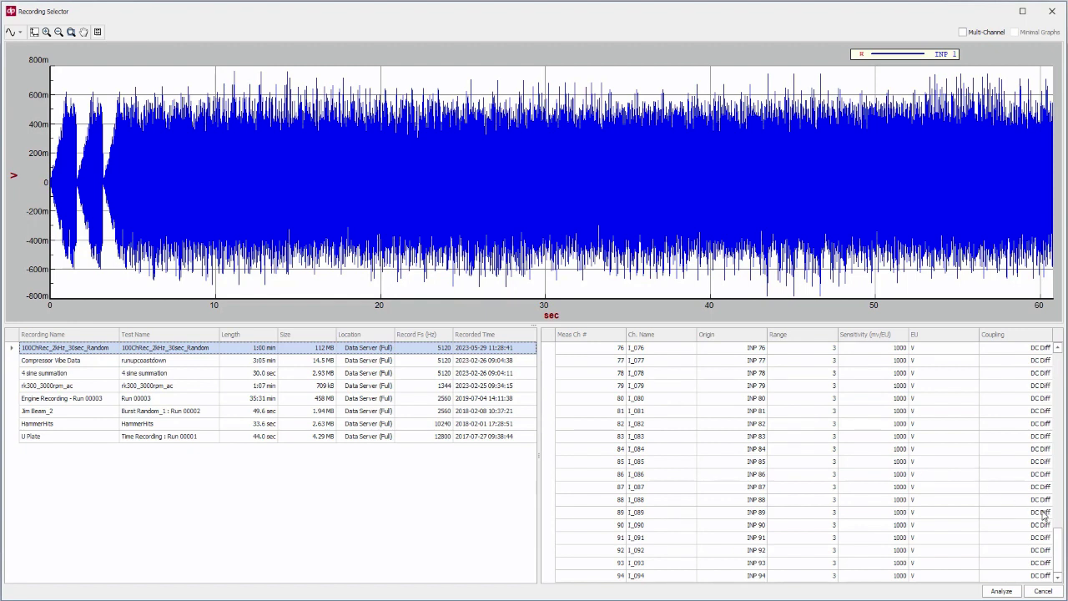
left_click_drag(1059, 546, 1059, 357)
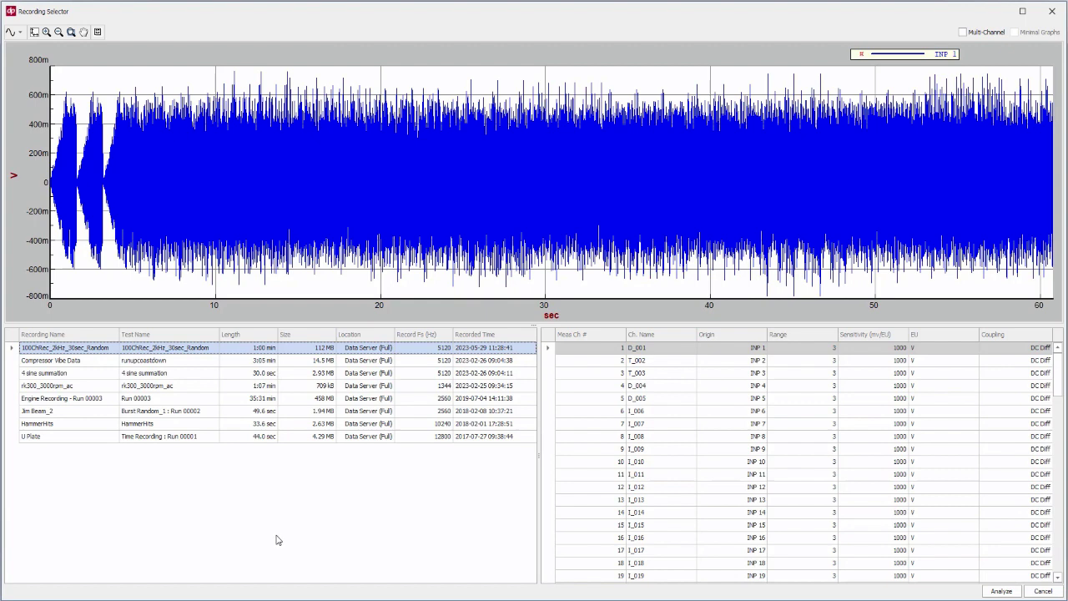
left_click(82, 411)
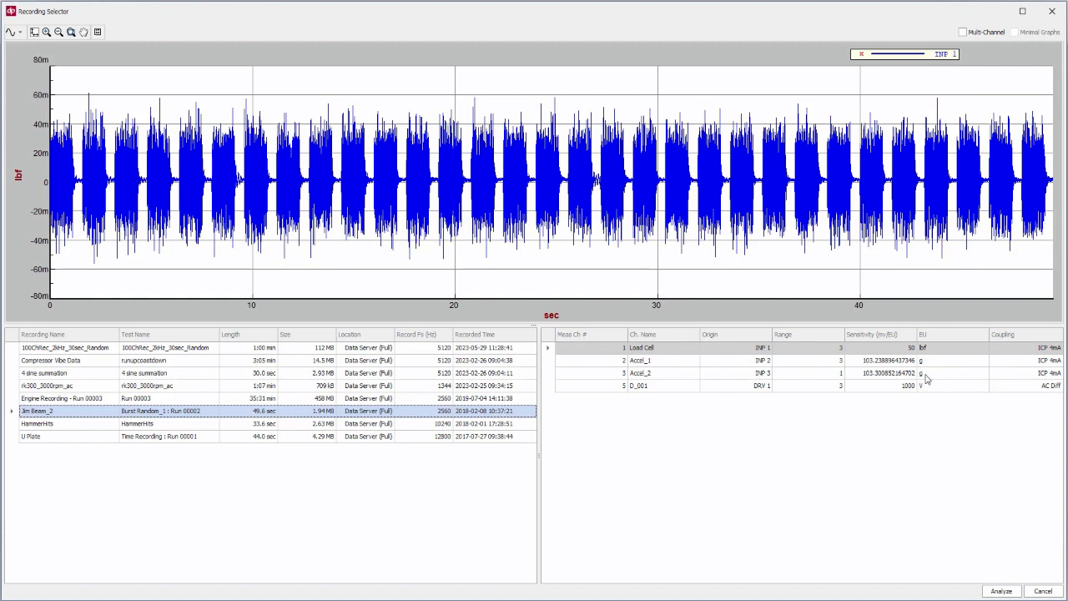
left_click(101, 440)
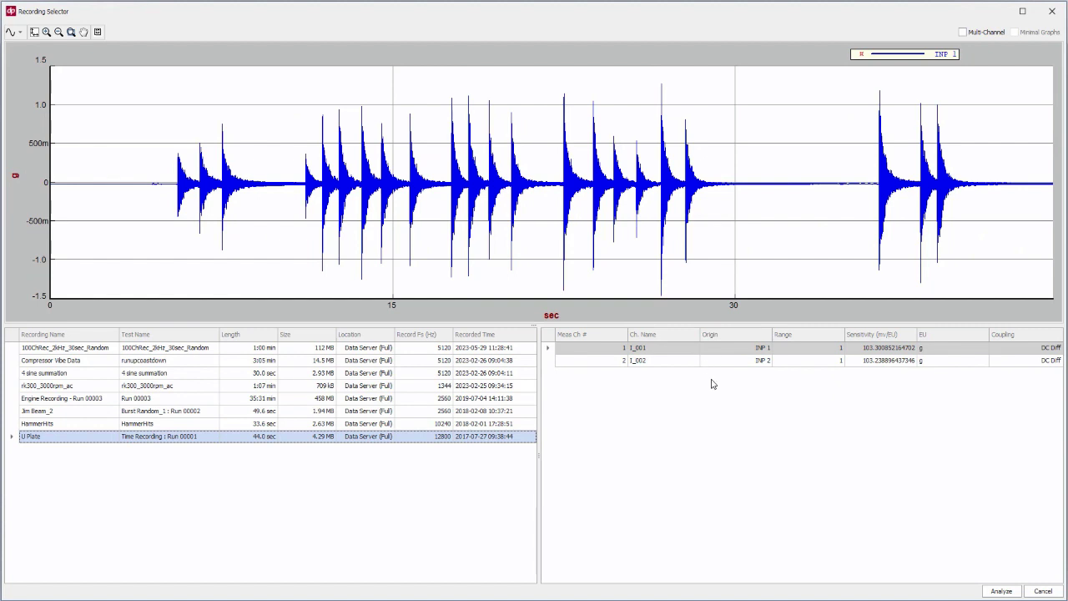
Select the Engine Recording - Run 00003 recording and preview the signals of channels I_003 and I_006
left_click(96, 400)
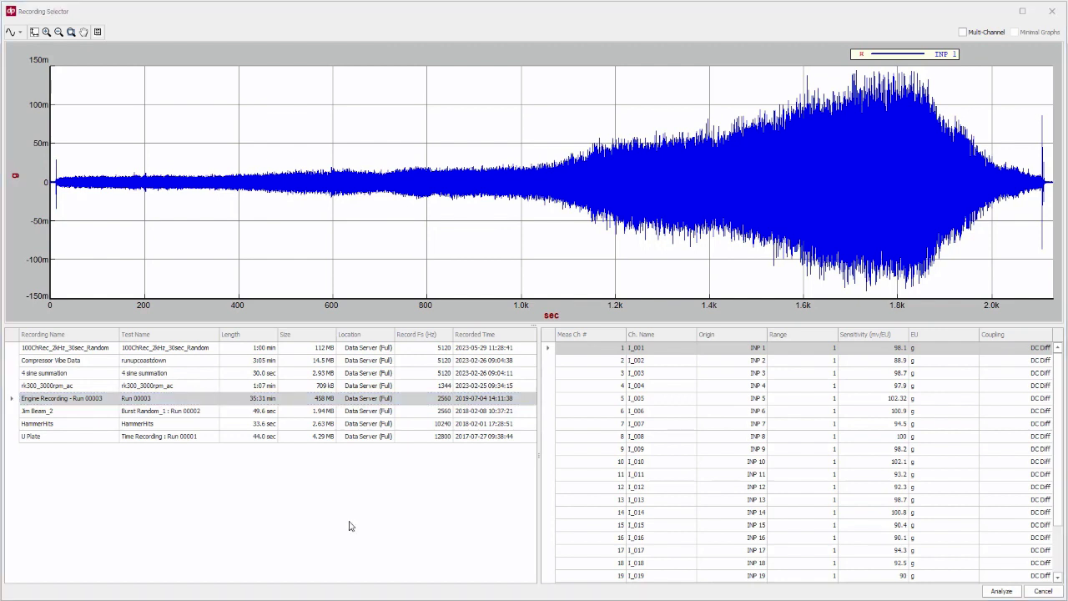
left_click(590, 374)
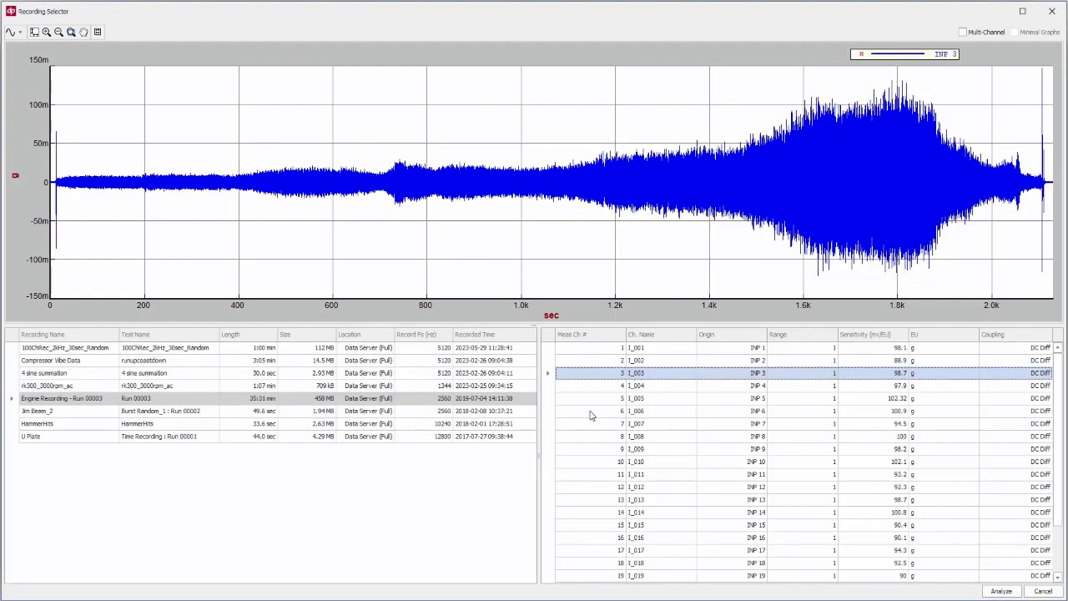
left_click(591, 413)
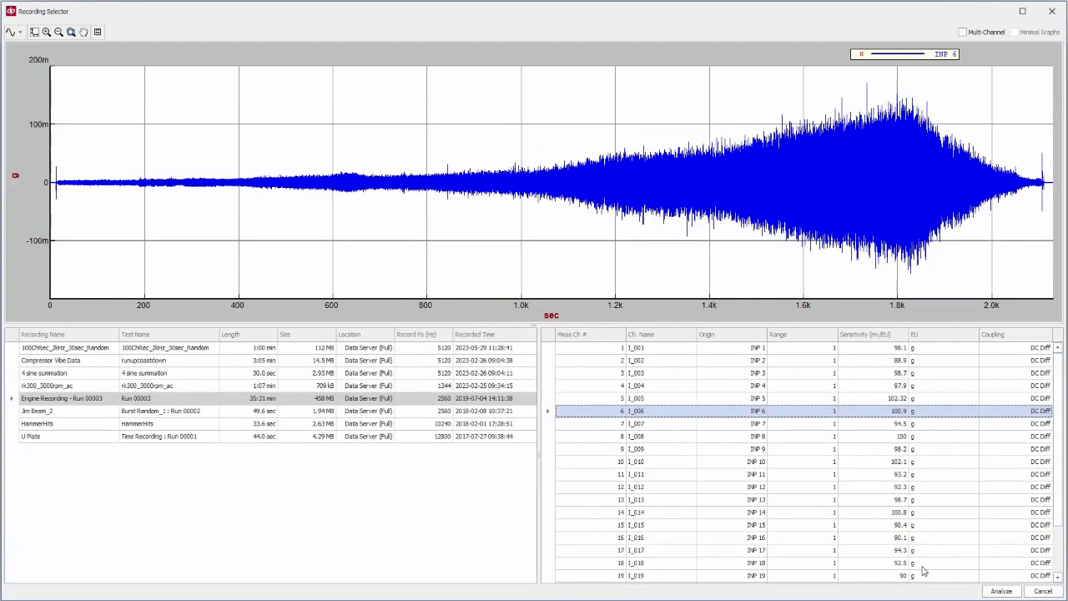
Analyze the engine recording in a new Auto-Power Spectrum test named "Playback Engine Vibe Data", using the Default template
left_click(997, 592)
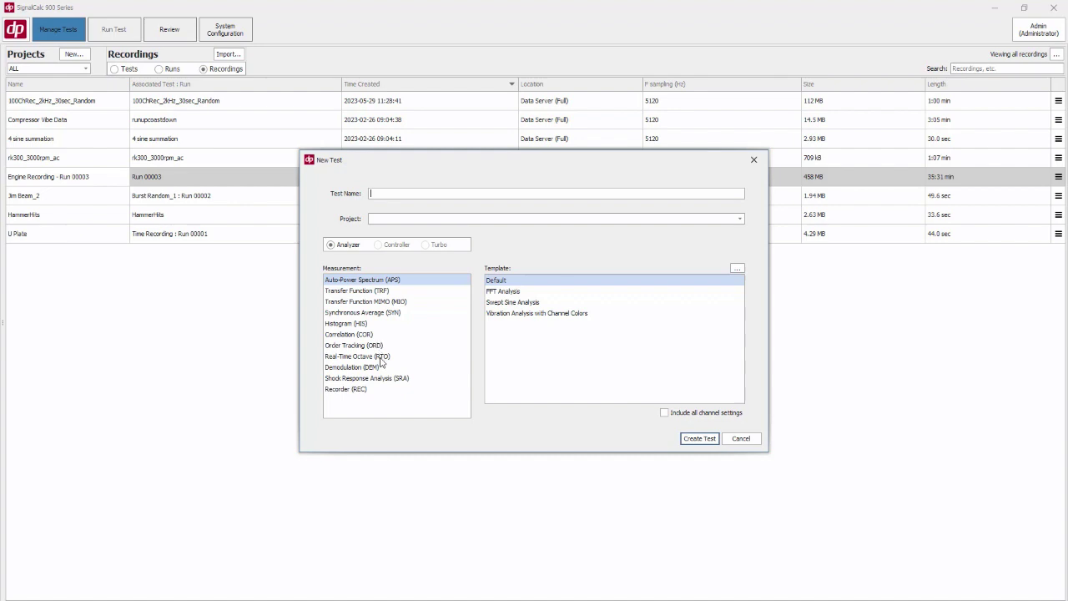
type("Playback Engine Vibe Data")
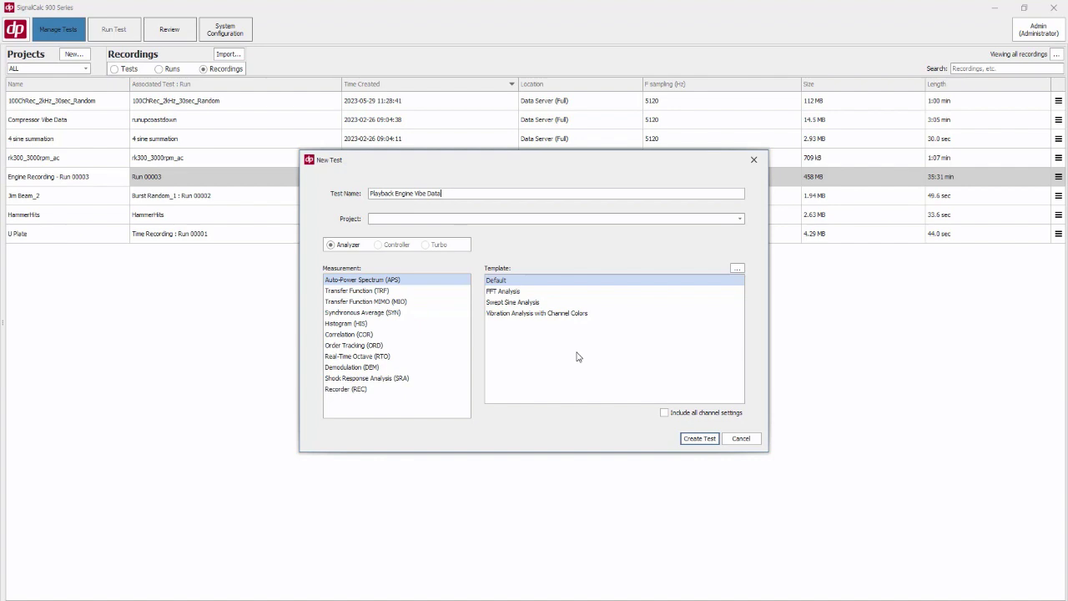
left_click(697, 440)
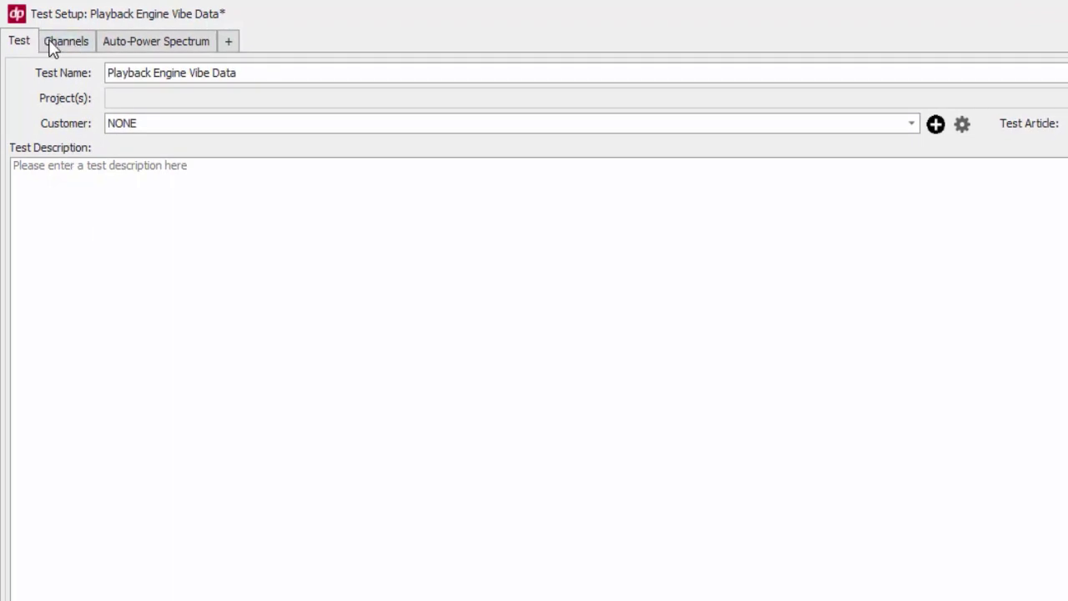
Include input channels I_005 and I_006 in the test, and open the Auto-Power Spectrum settings
left_click(67, 42)
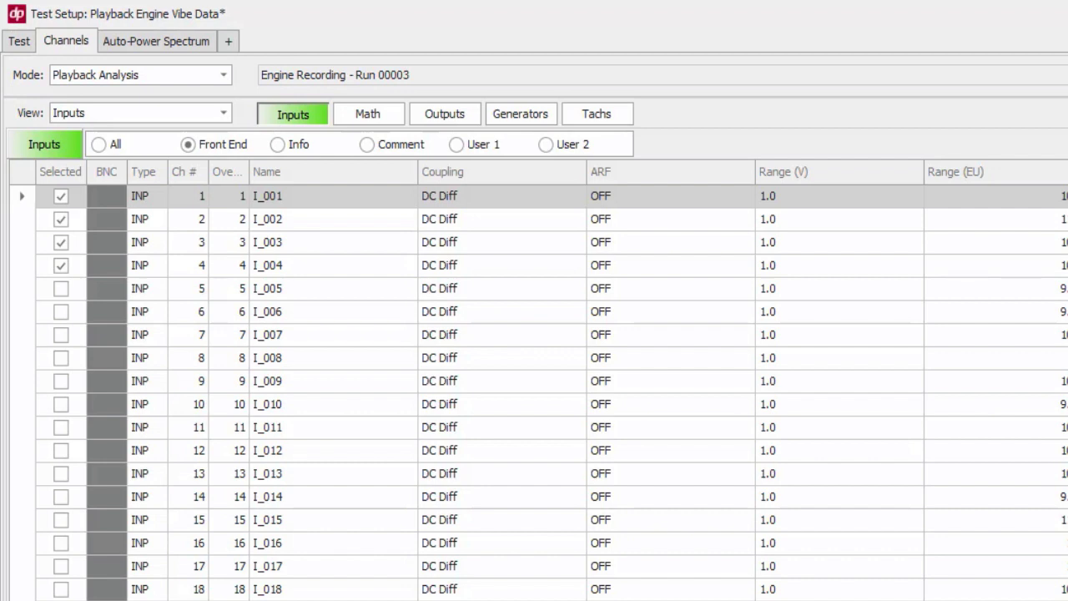
left_click(61, 290)
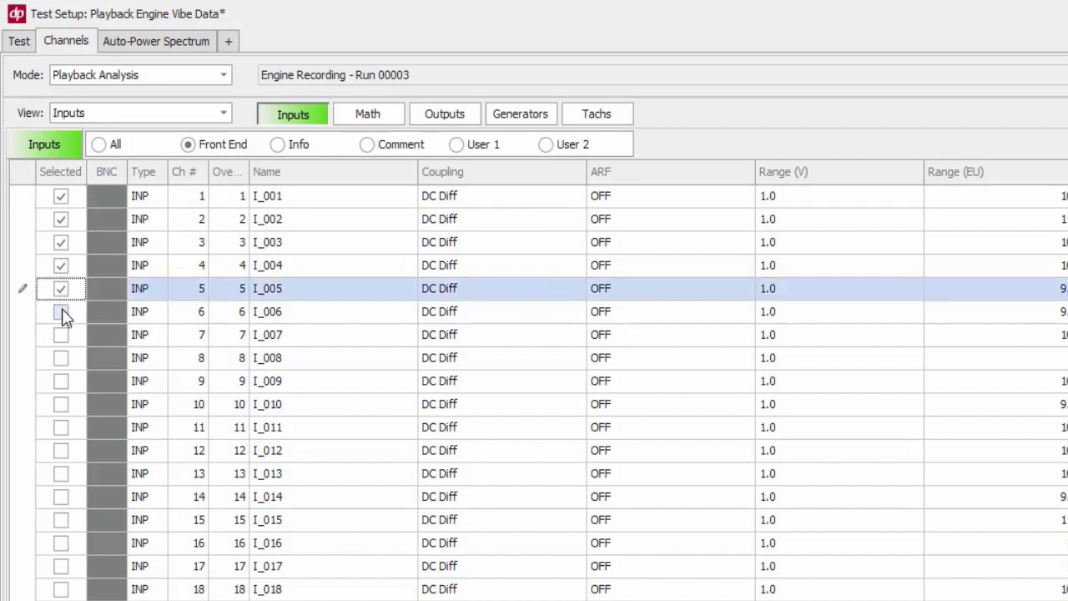
left_click(62, 311)
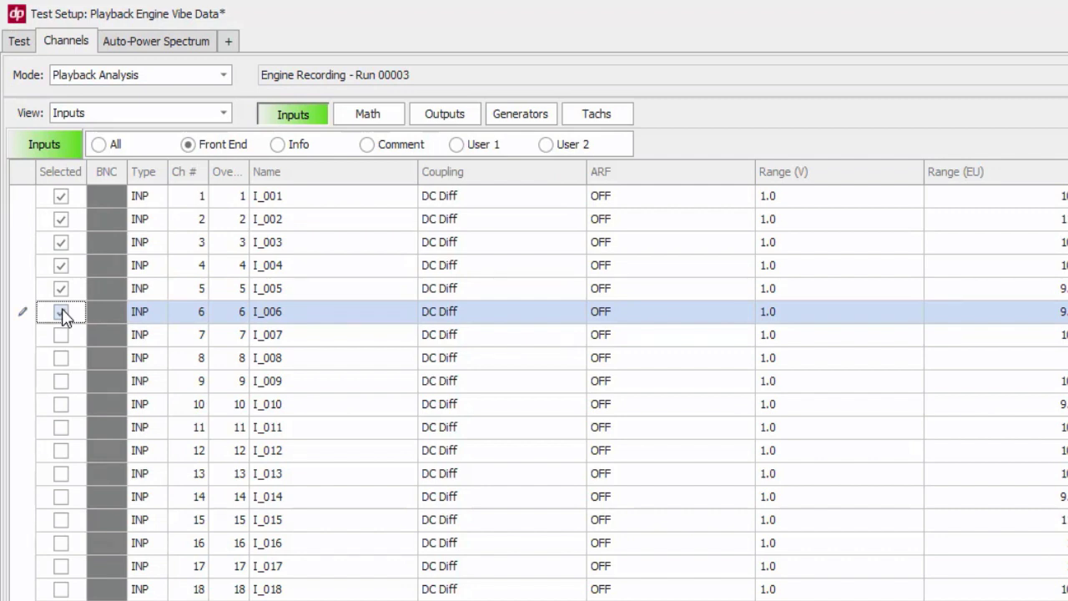
left_click(152, 43)
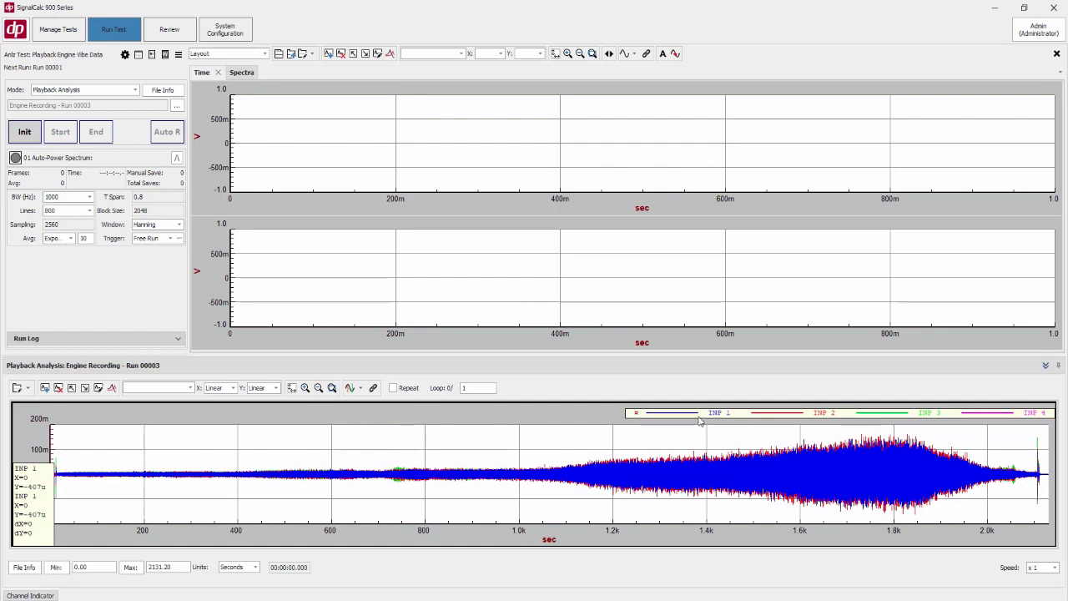
Clear all traces from the playback graph and display only channel I_001
right_click(429, 442)
left_click(463, 406)
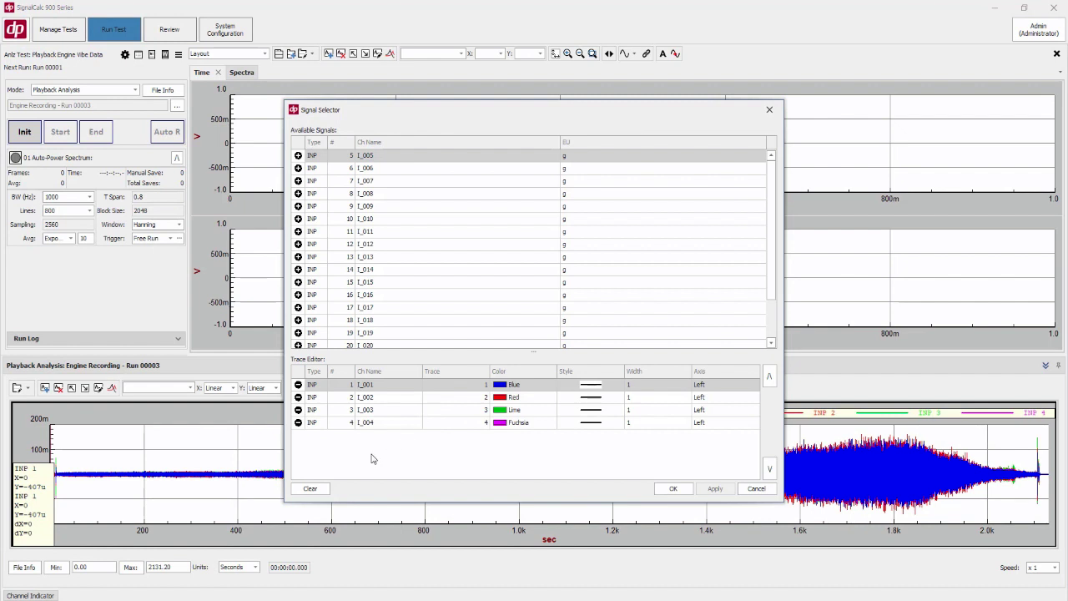
left_click(311, 488)
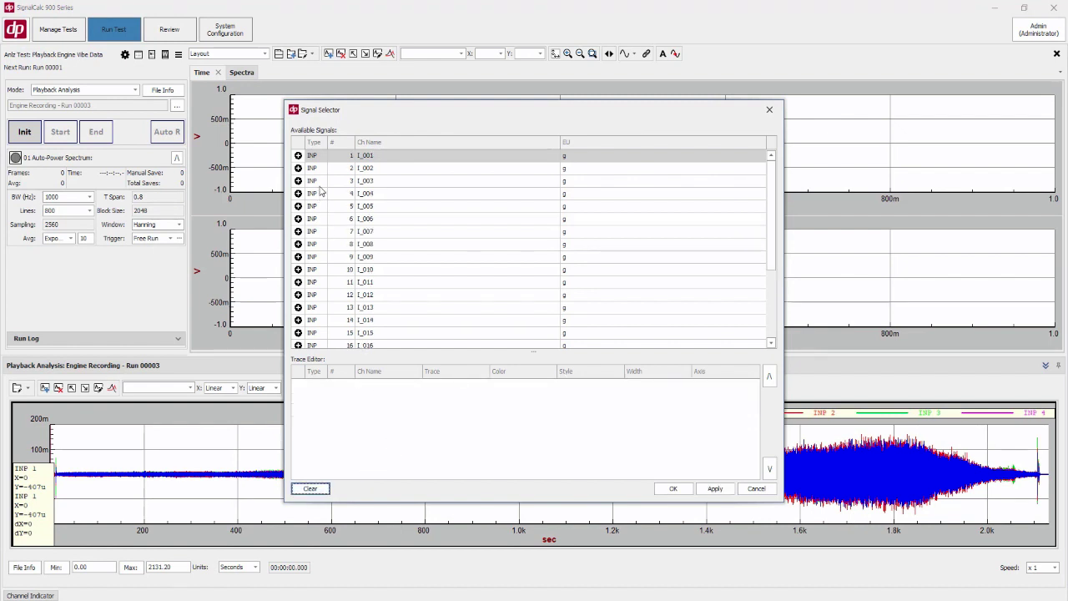
left_click(298, 156)
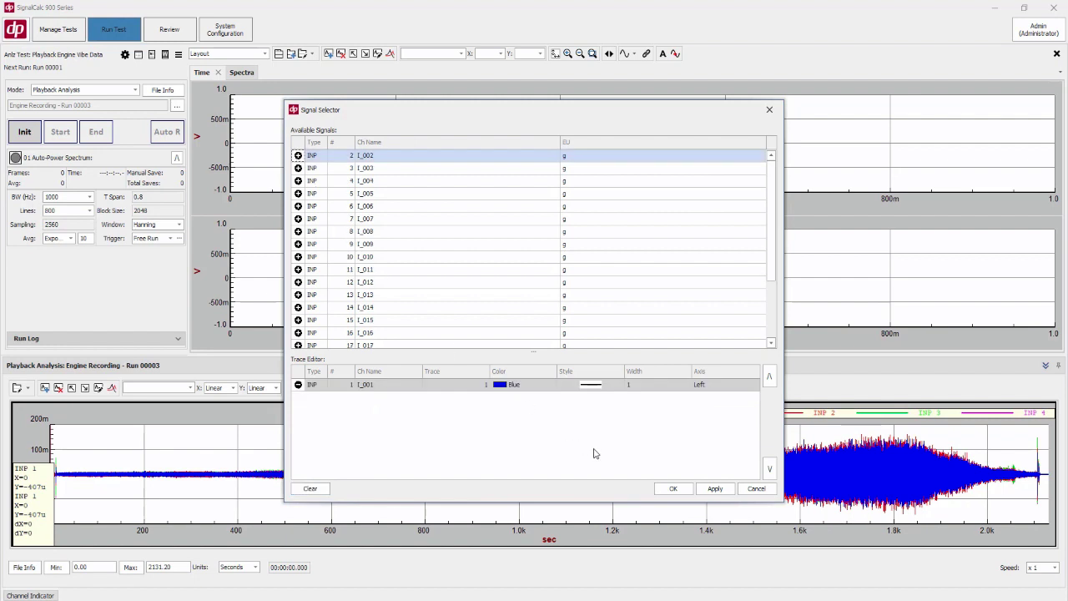
left_click(674, 488)
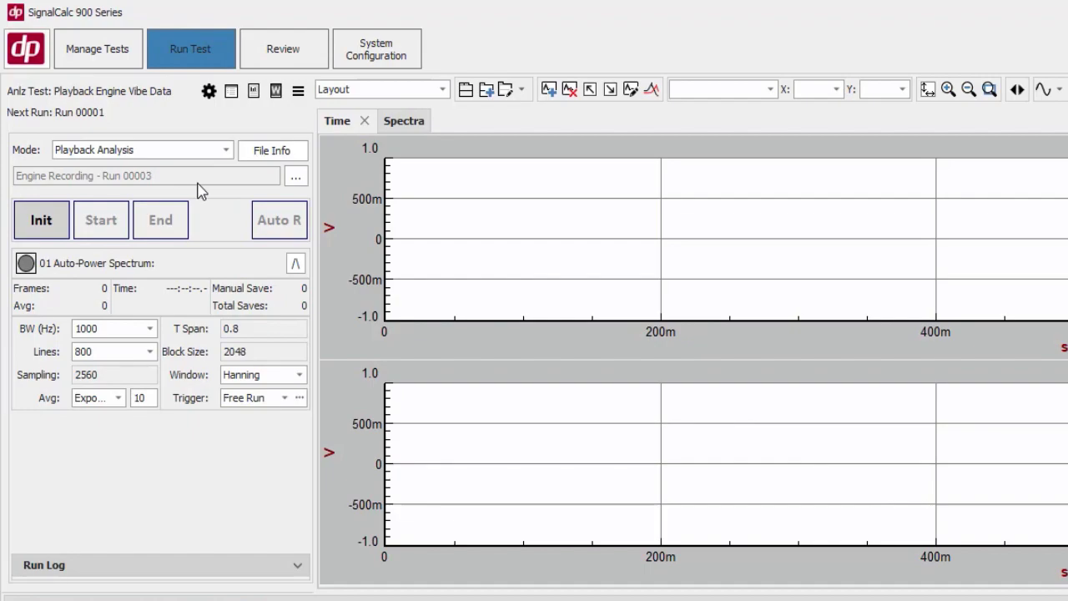
Reopen the playback recording selection, accept overwriting the channel settings, and choose Engine Recording - Run 00003 again
left_click(297, 181)
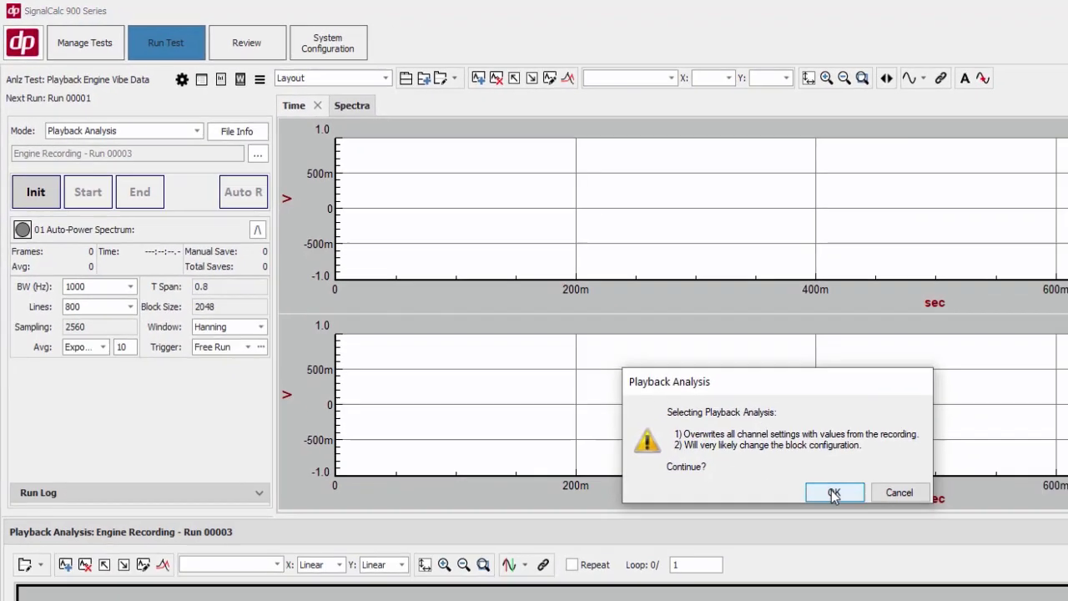
left_click(834, 493)
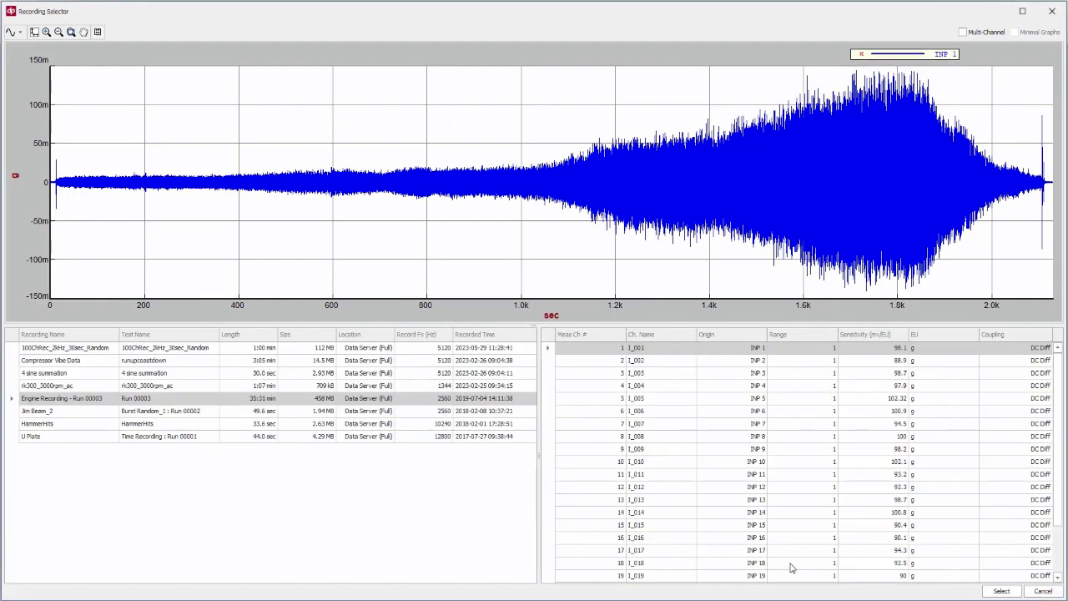
left_click(996, 592)
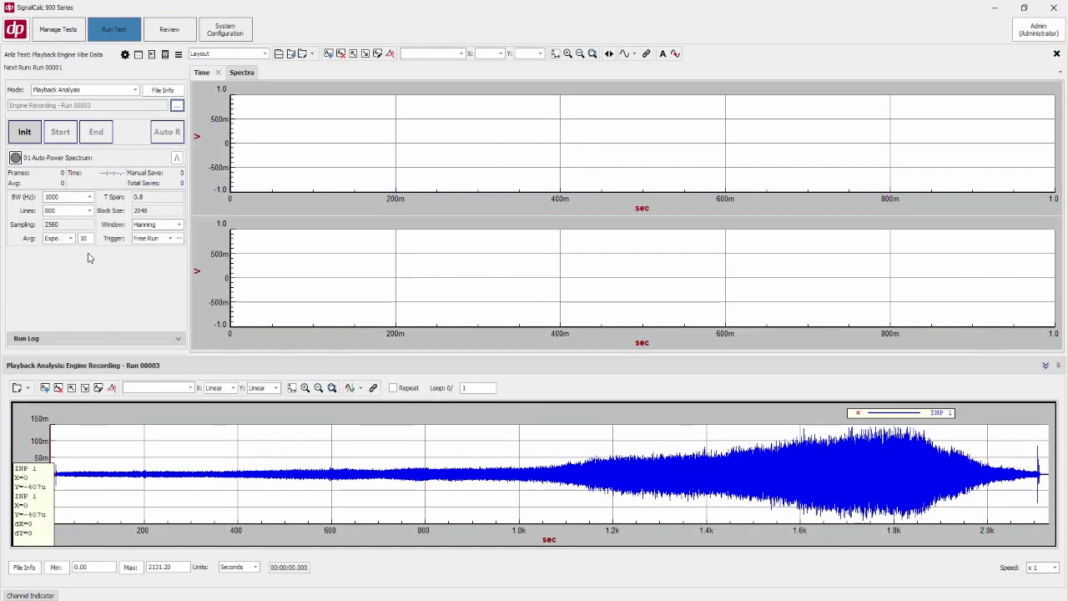
Initialize and start the playback analysis of the engine recording, and set its playback speed to x 4
left_click(25, 133)
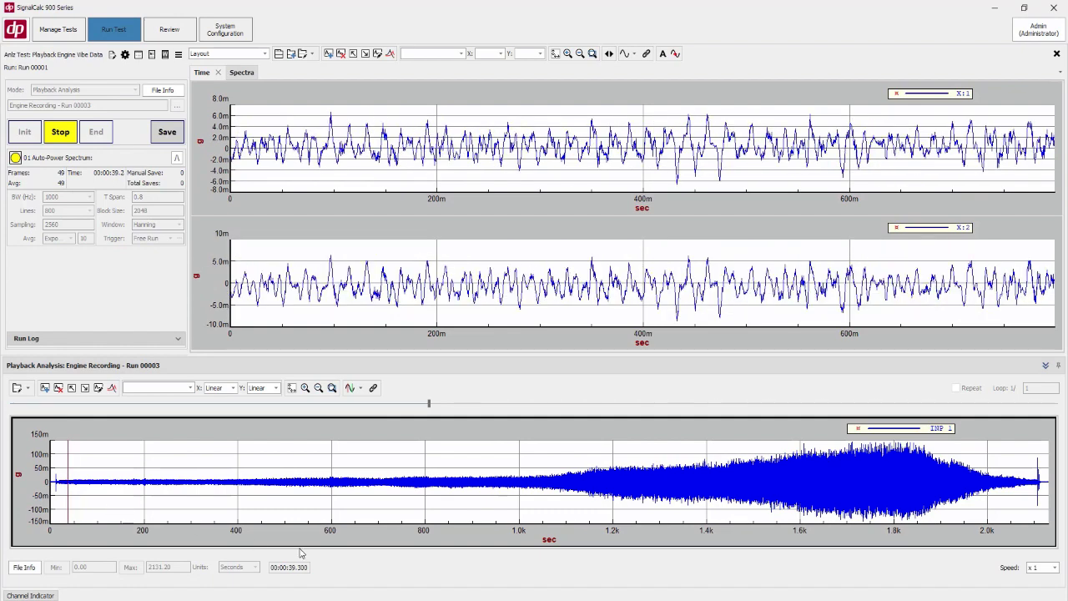
left_click(1053, 568)
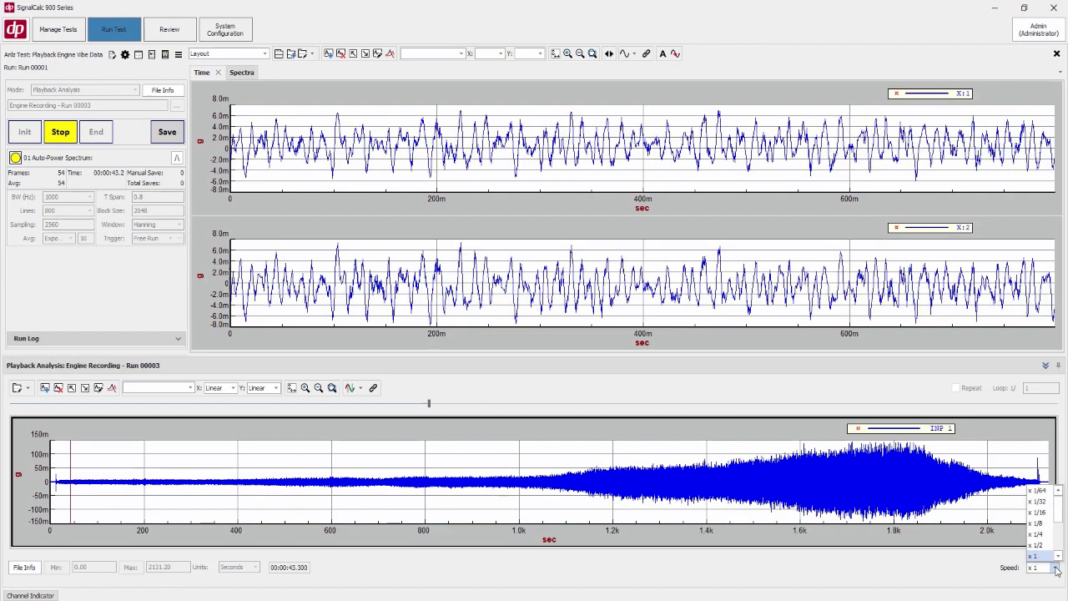
left_click(1057, 556)
left_click(1058, 556)
left_click(1057, 556)
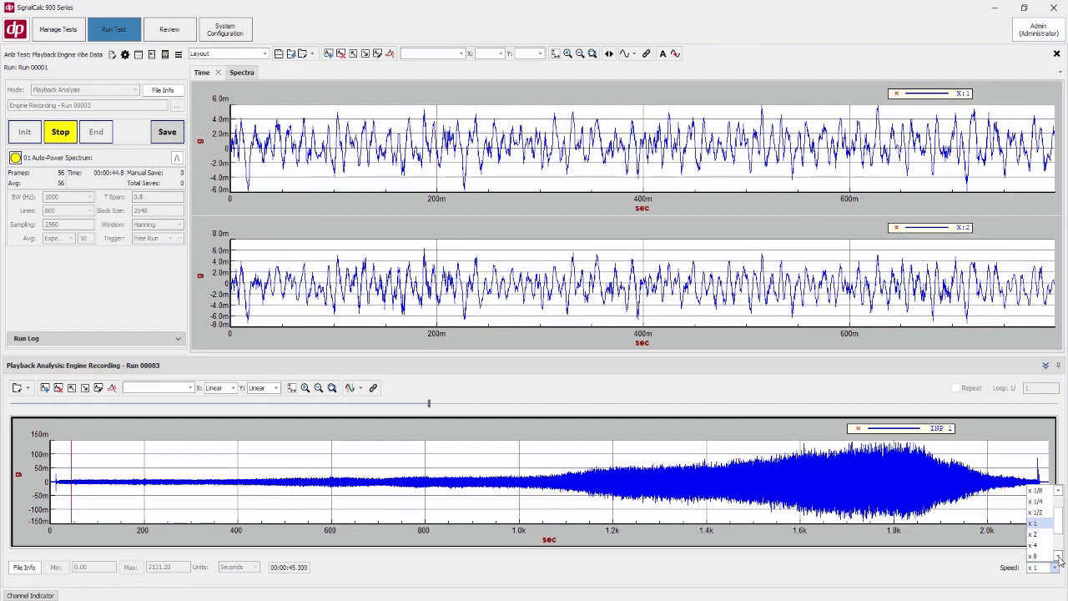
left_click(1039, 546)
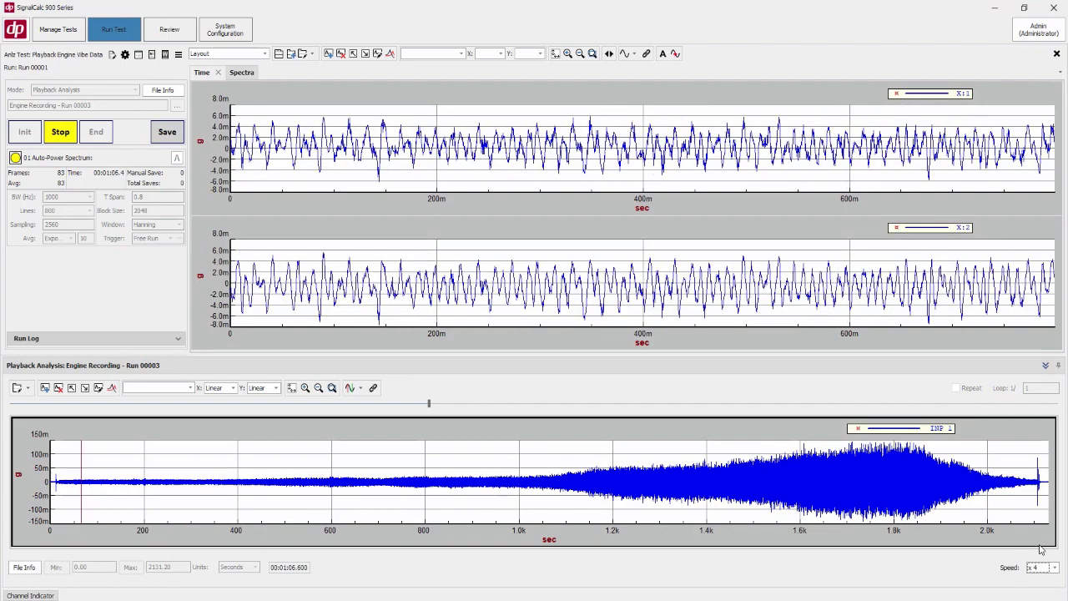
Raise the playback speed to x 8, followed by x 64, while the analysis is running
left_click(1053, 567)
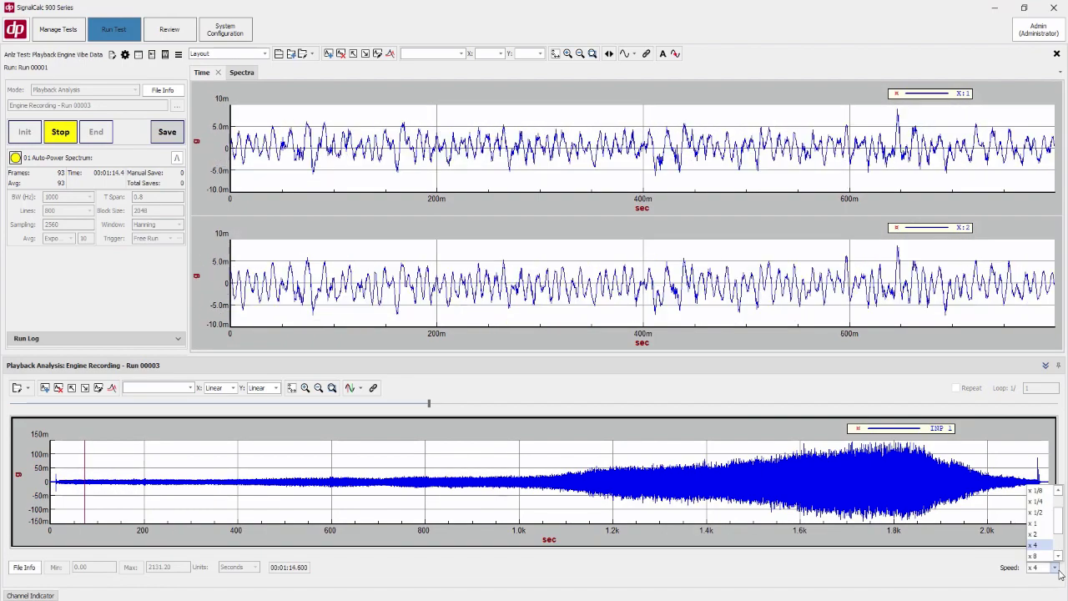
left_click(1044, 544)
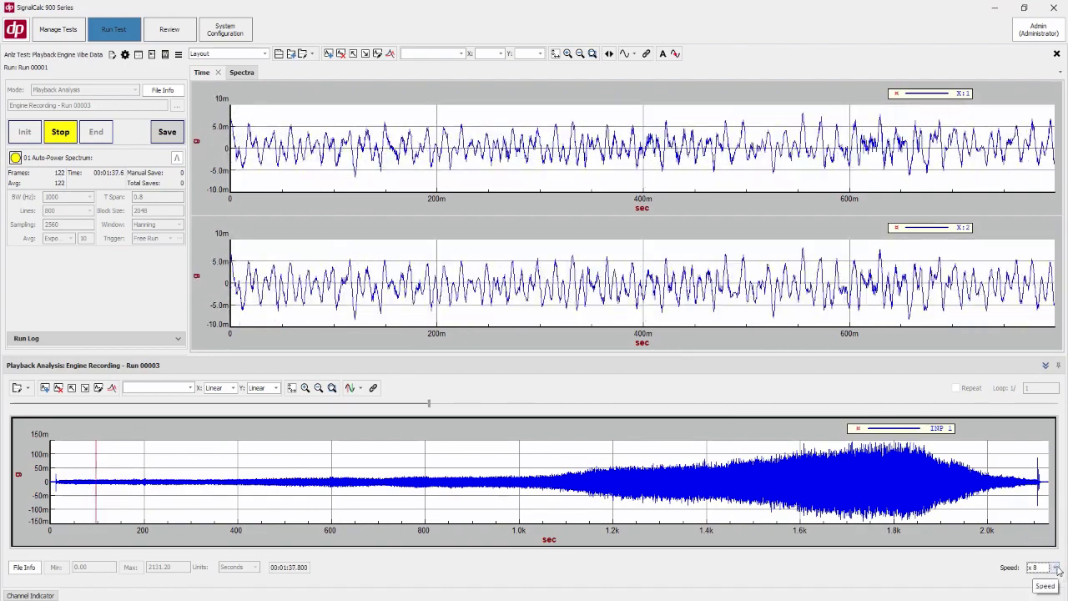
left_click(1053, 567)
left_click_drag(1059, 531, 1058, 544)
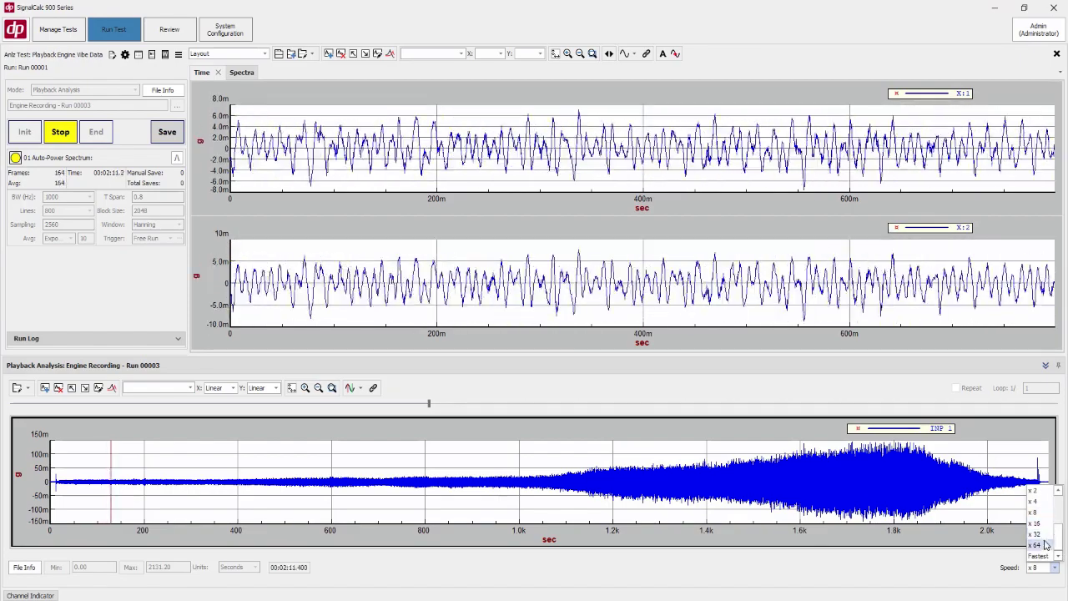
left_click(1044, 544)
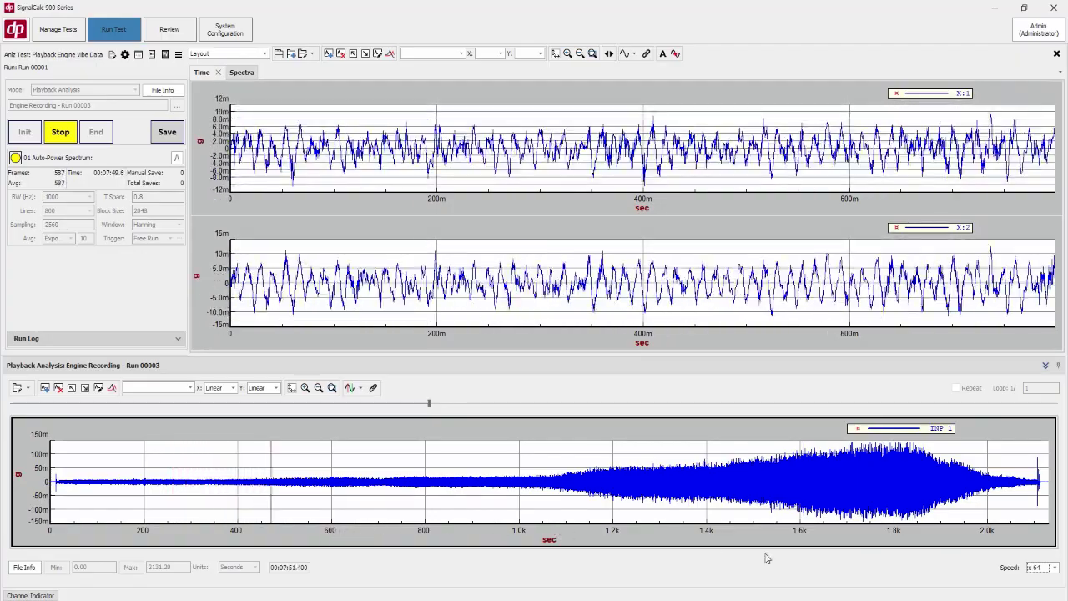
Slow the running playback down to x 1/2 speed
left_click(1054, 567)
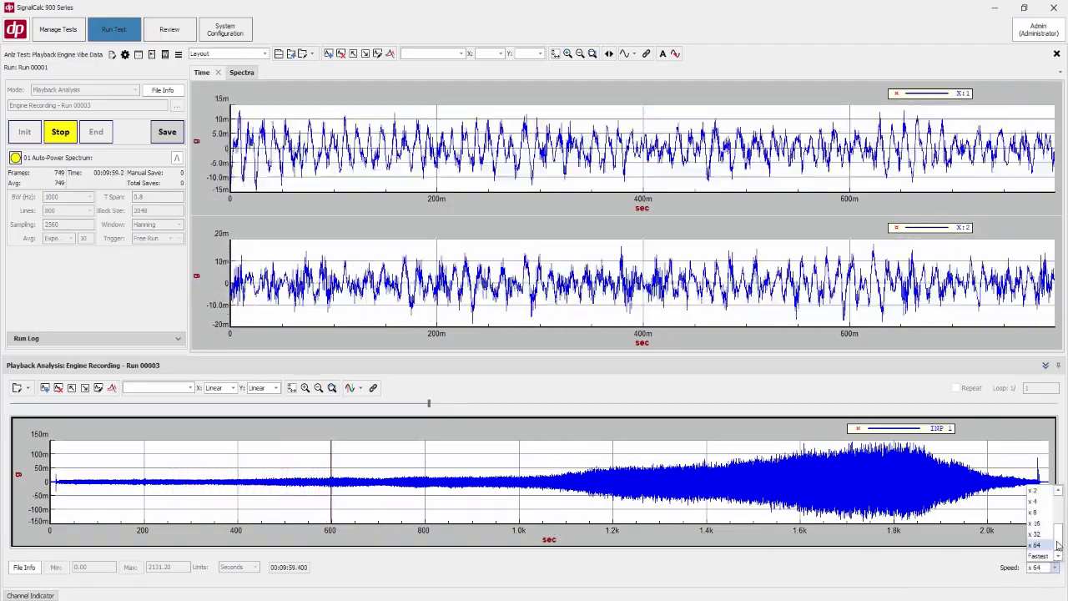
scroll(1043, 521, "up", 2)
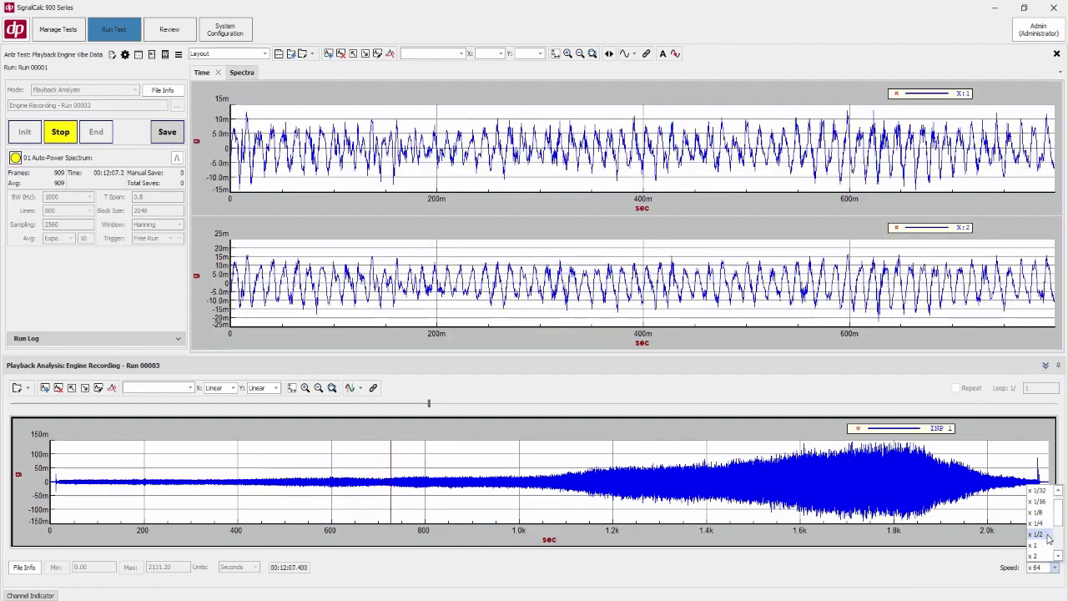
left_click(1036, 533)
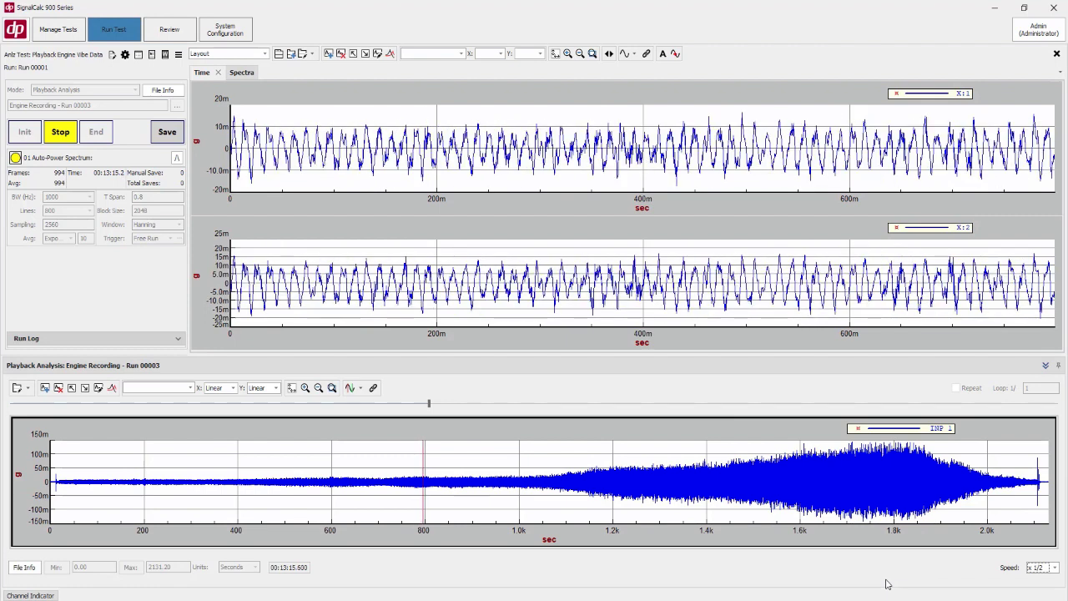
Set the speed of the running playback back to x 4
left_click(1055, 568)
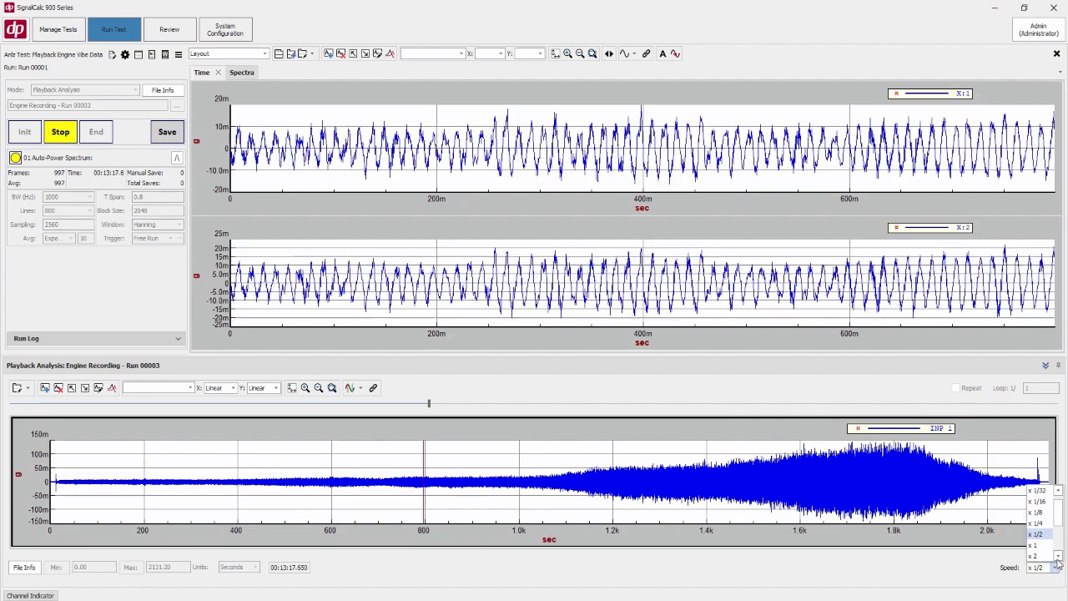
left_click(1058, 556)
left_click(1058, 556)
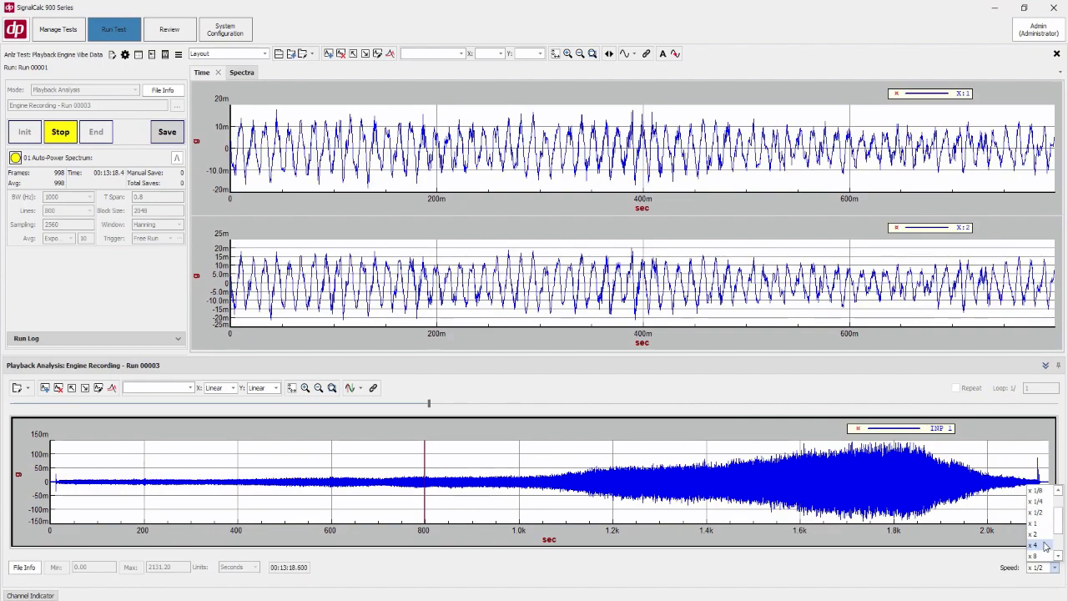
left_click(1042, 544)
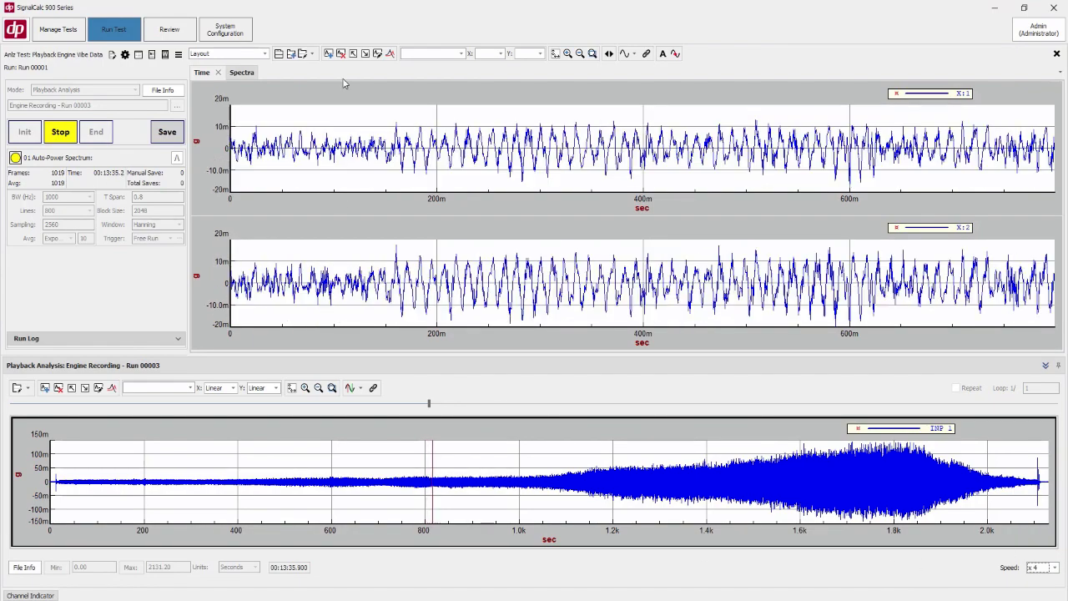
Add two new graphs to the Time layout and plot the Averaged Autopower Spectrum G:2,2 in the upper one
left_click(329, 54)
left_click(329, 55)
right_click(688, 122)
left_click(709, 150)
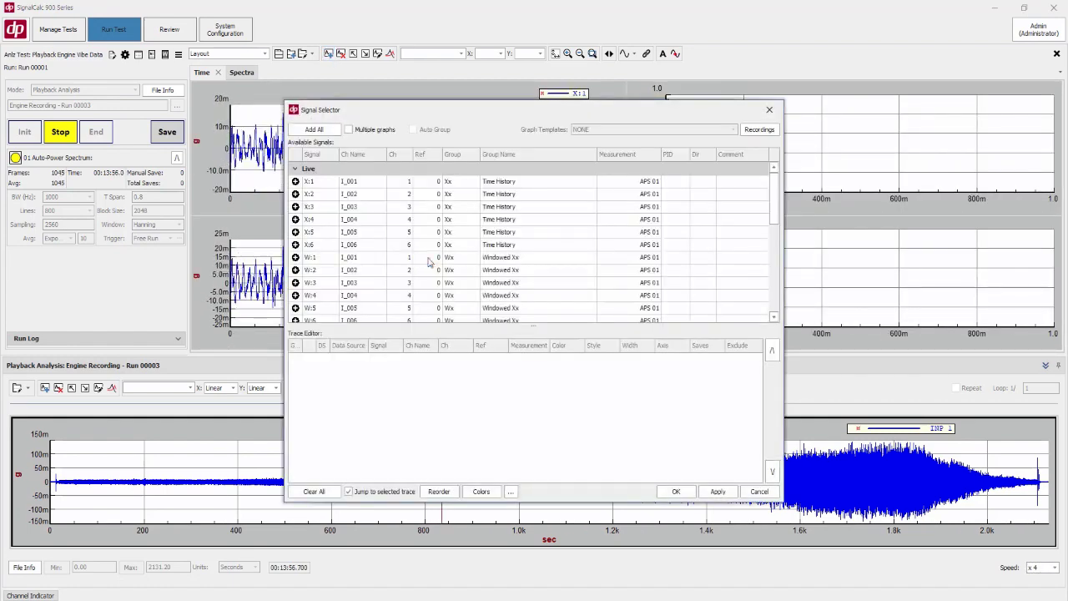
scroll(392, 275, "down", 6)
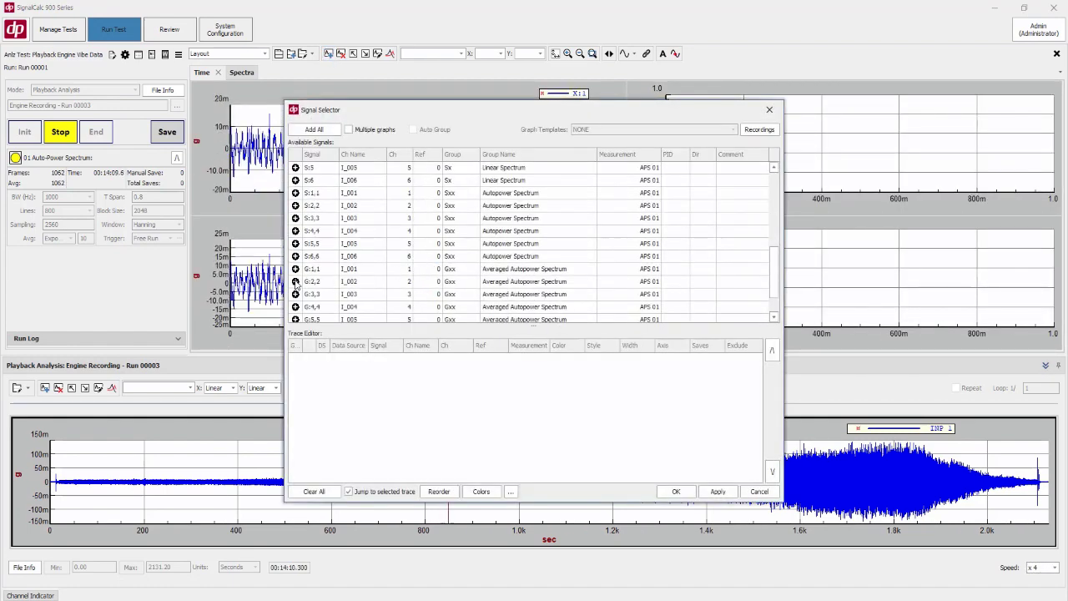
left_click(295, 281)
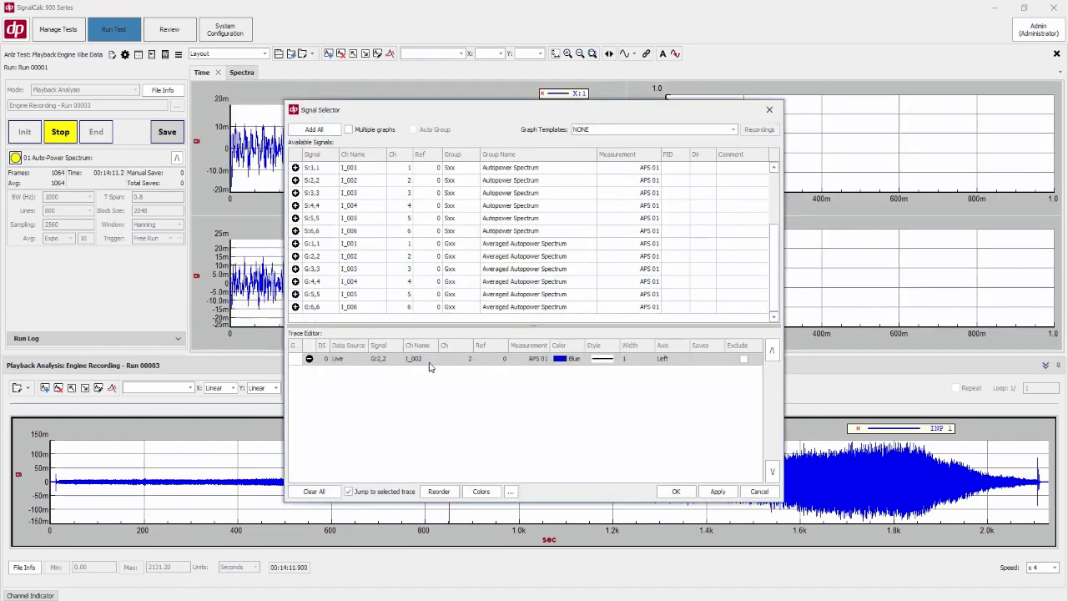
left_click(675, 492)
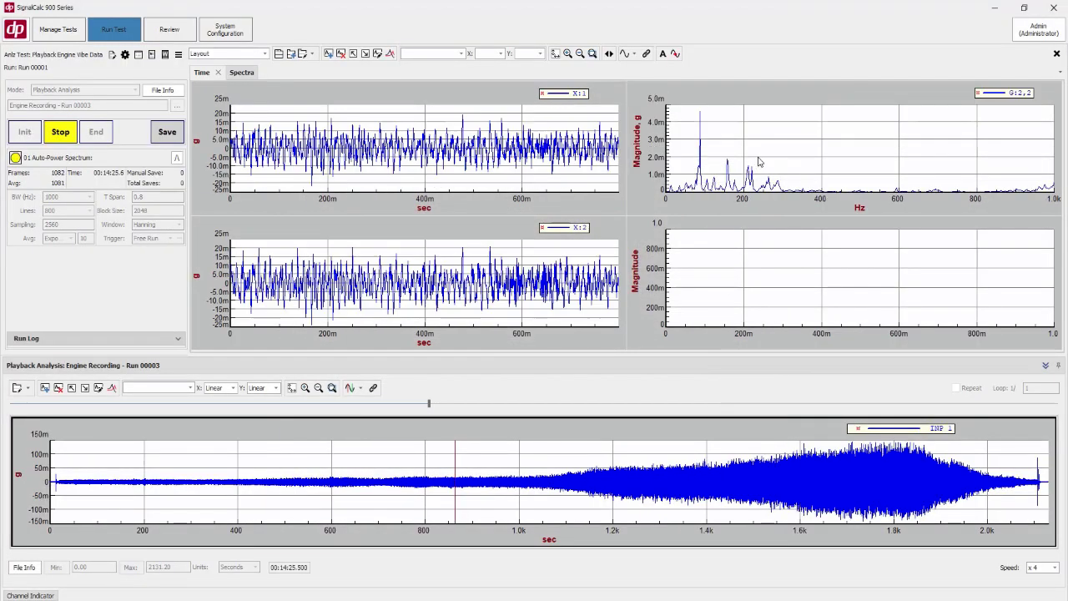
Plot the Averaged Autopower Spectrum G:1,1 in the empty lower graph and move that graph above the G:2,2 graph
right_click(741, 269)
left_click(771, 277)
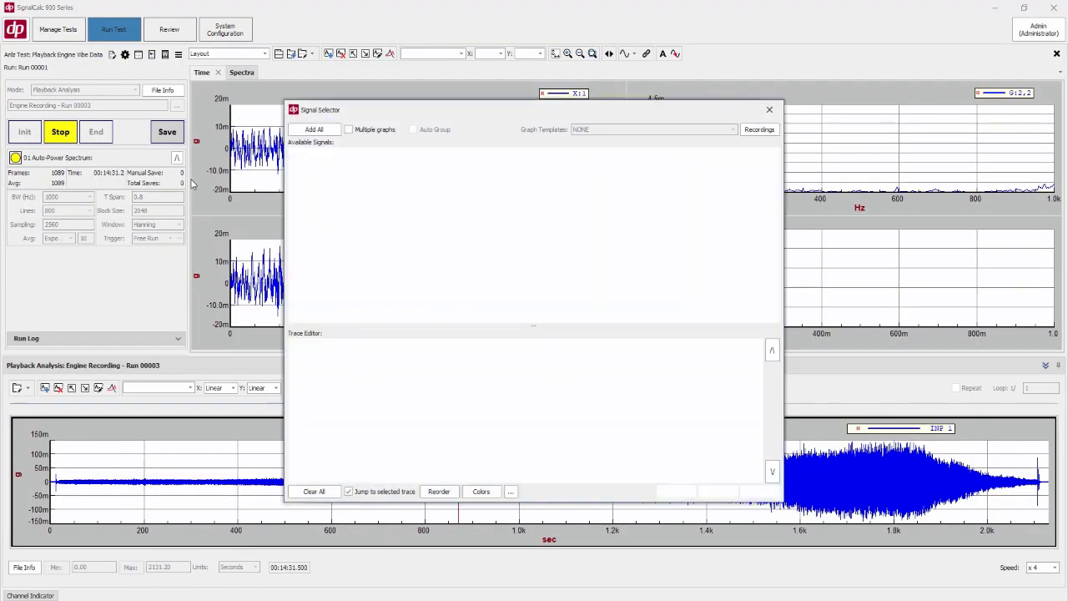
scroll(338, 275, "down", 4)
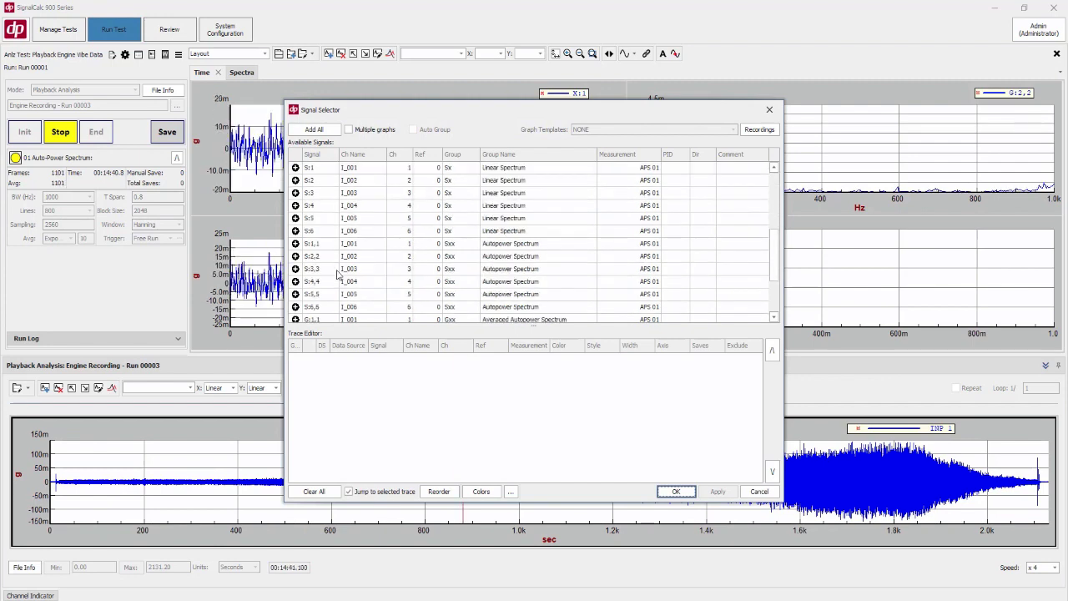
scroll(338, 275, "down", 2)
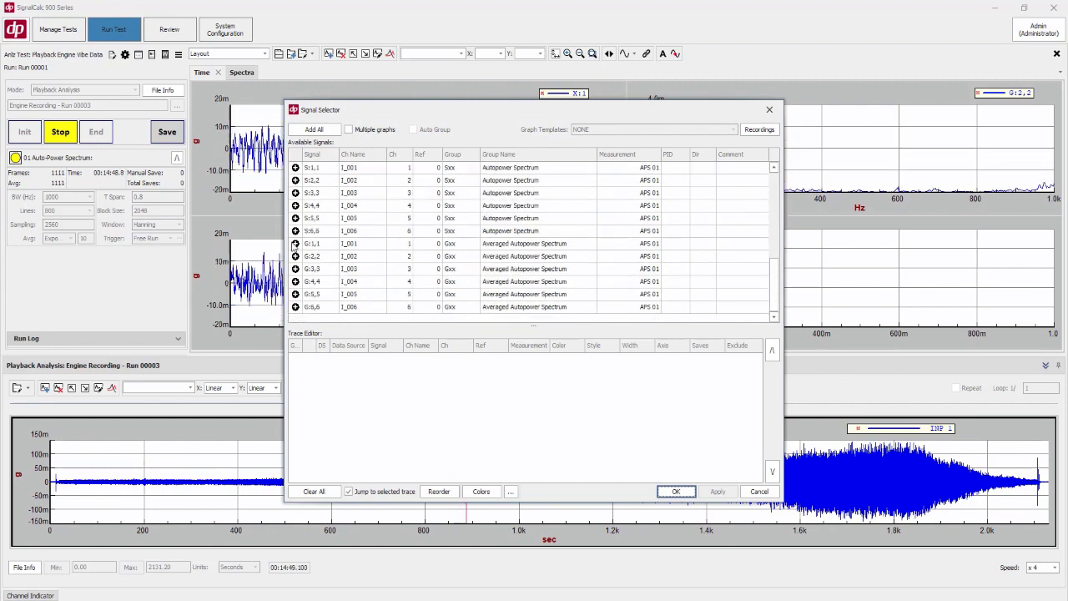
left_click(294, 242)
left_click(676, 491)
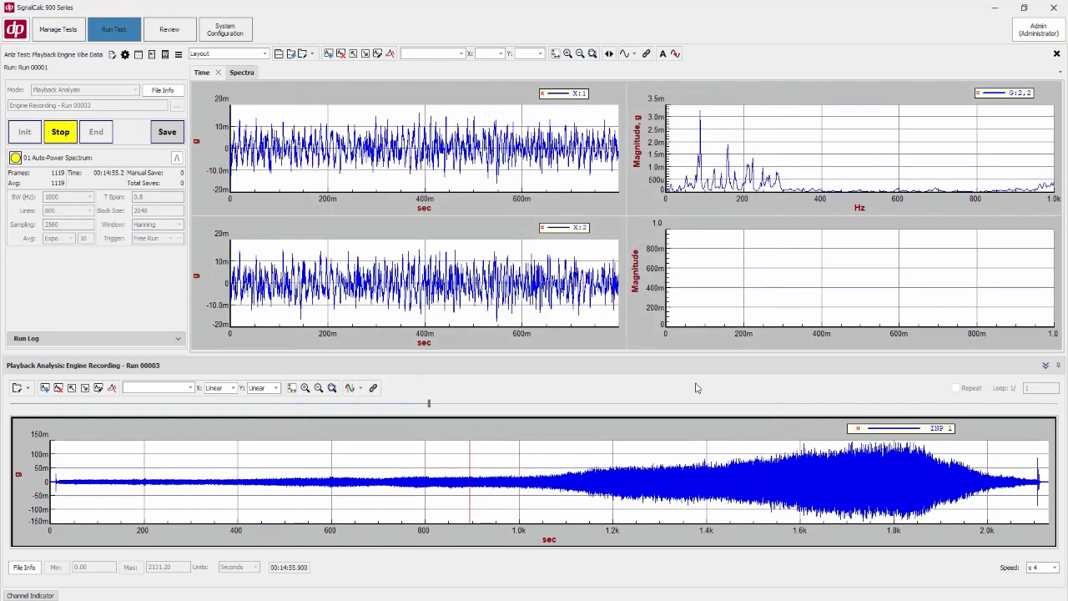
left_click(753, 267)
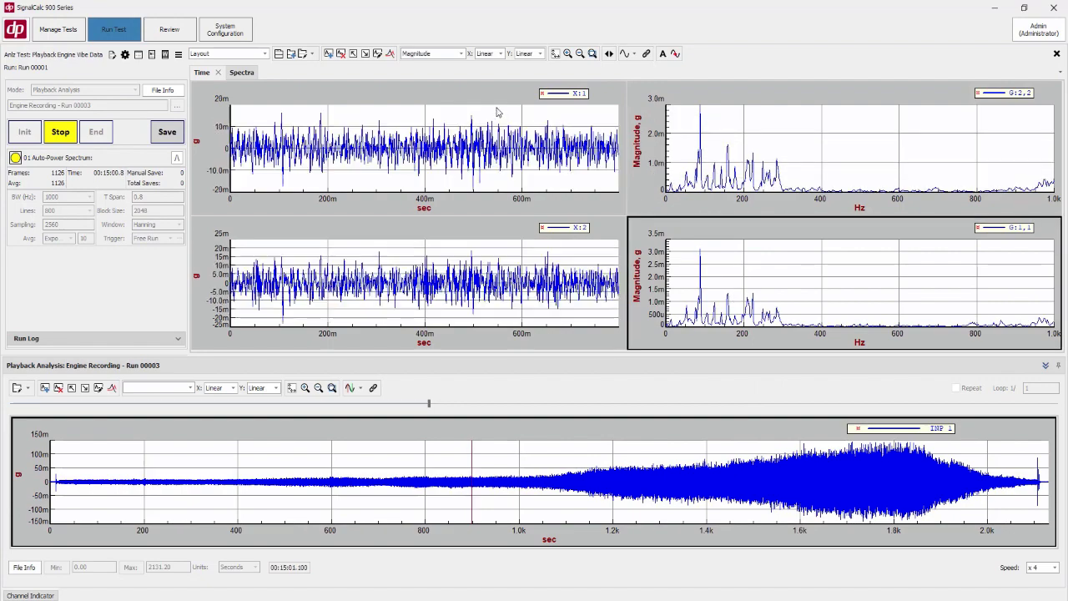
left_click(364, 53)
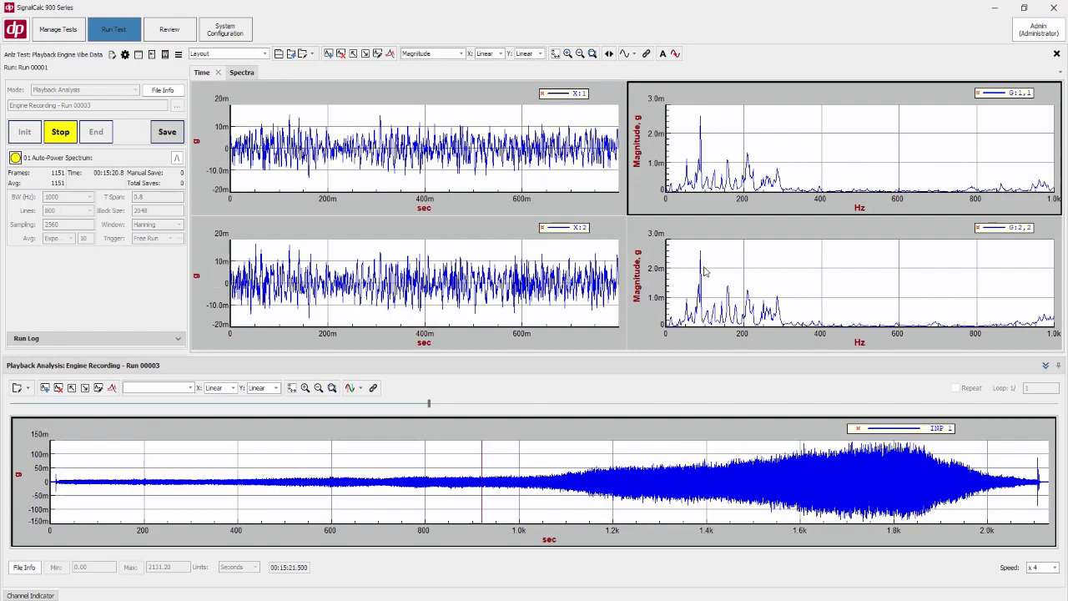
Change the trace color of the X:2 time history graph to red
right_click(512, 244)
left_click(532, 253)
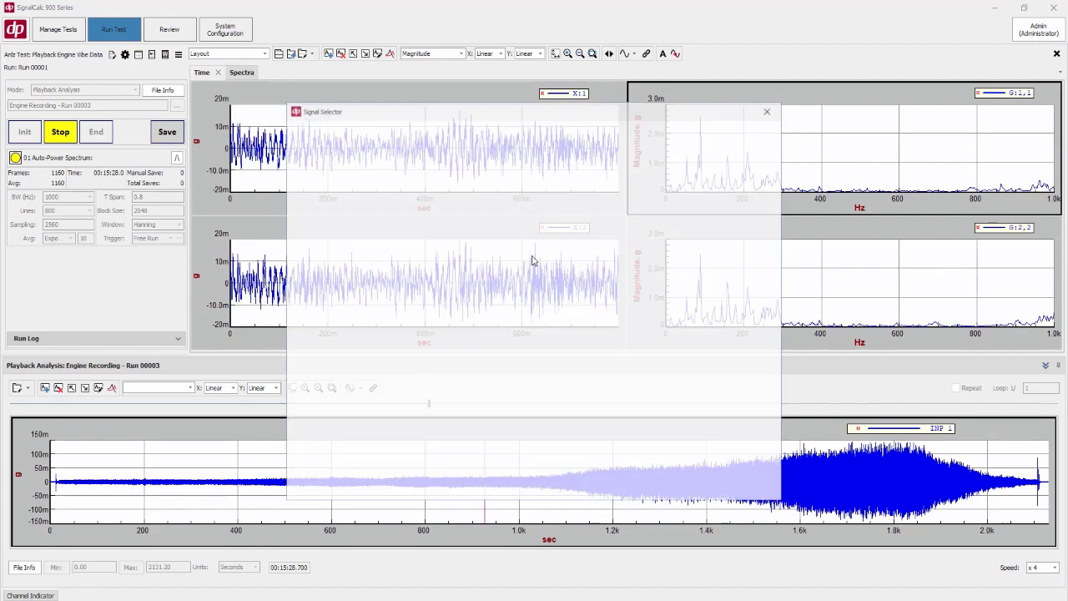
left_click(541, 358)
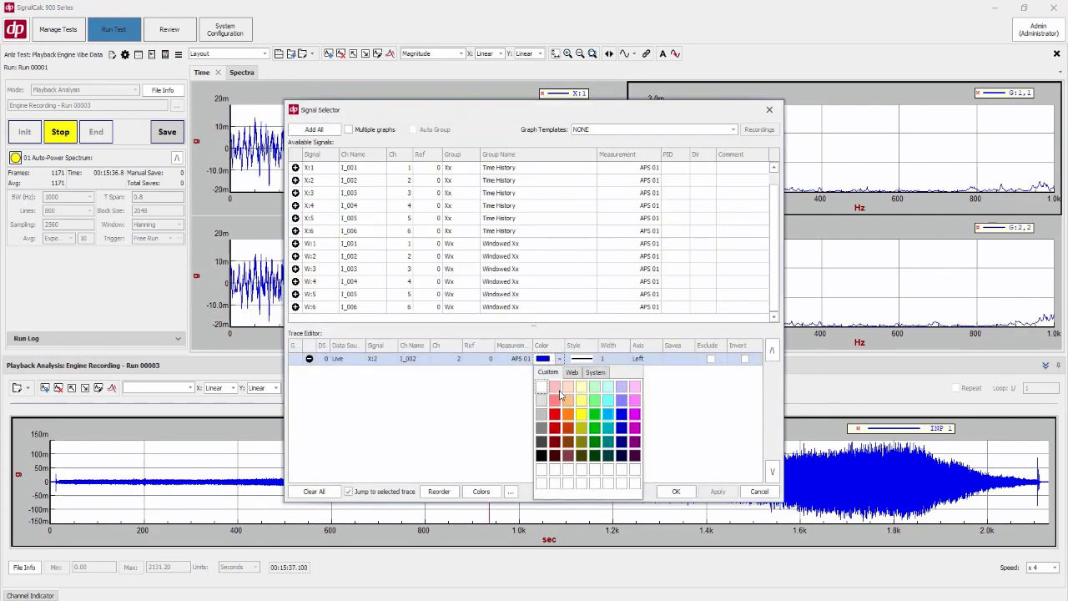
left_click(553, 414)
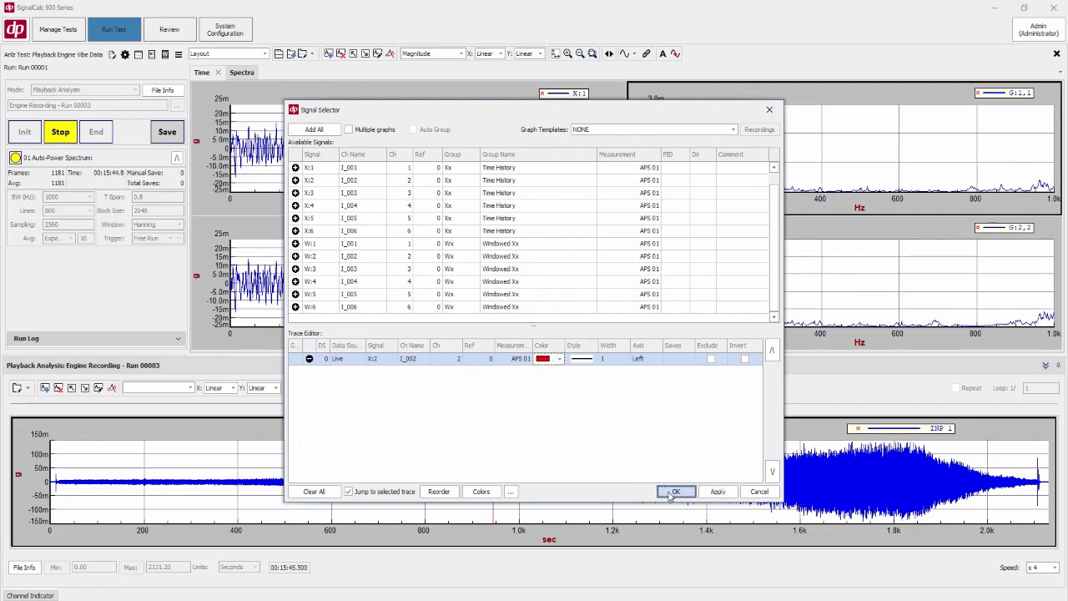
left_click(675, 490)
Change the trace color of the G:2,2 averaged autopower spectrum graph to red
right_click(753, 245)
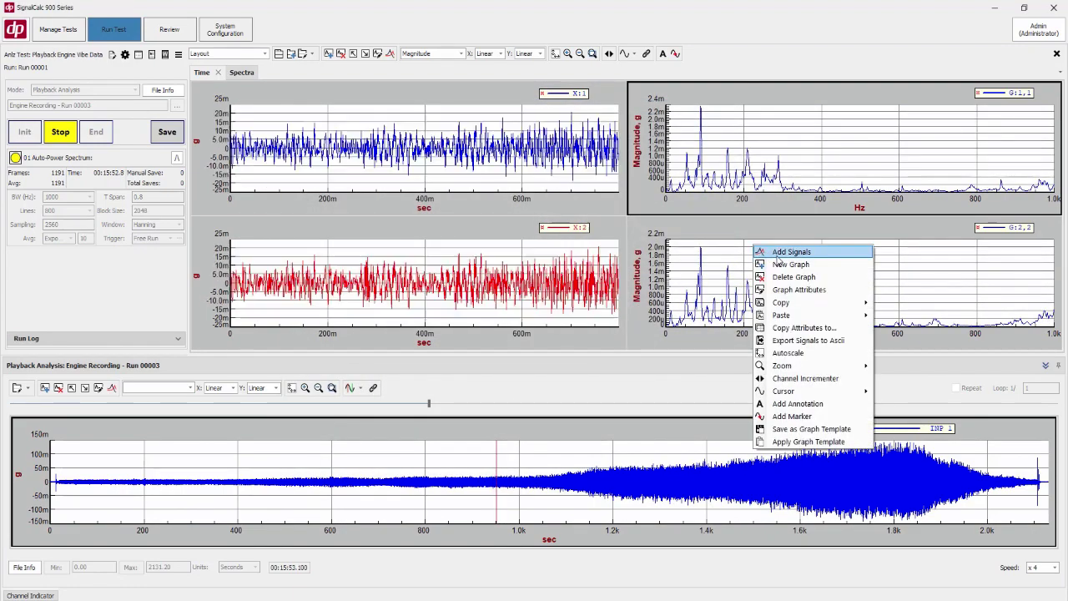
left_click(776, 255)
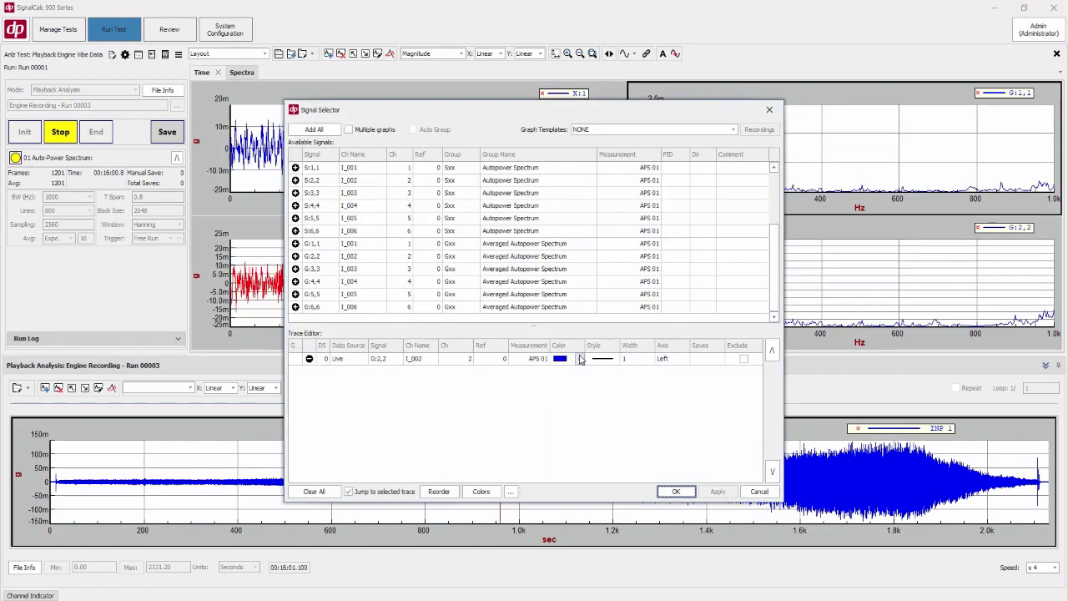
left_click(580, 358)
left_click(574, 414)
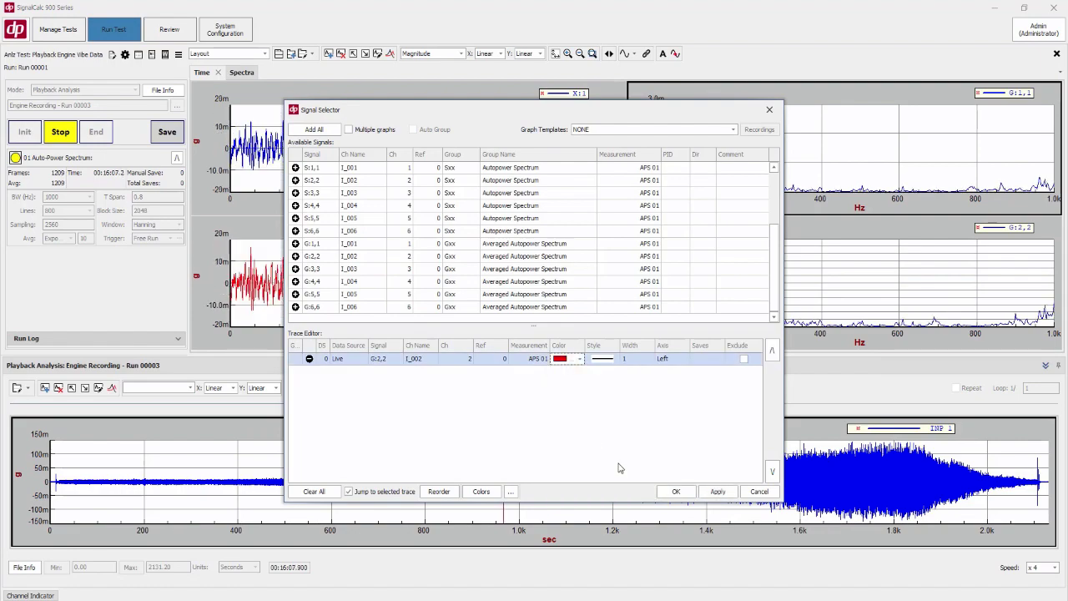
left_click(664, 492)
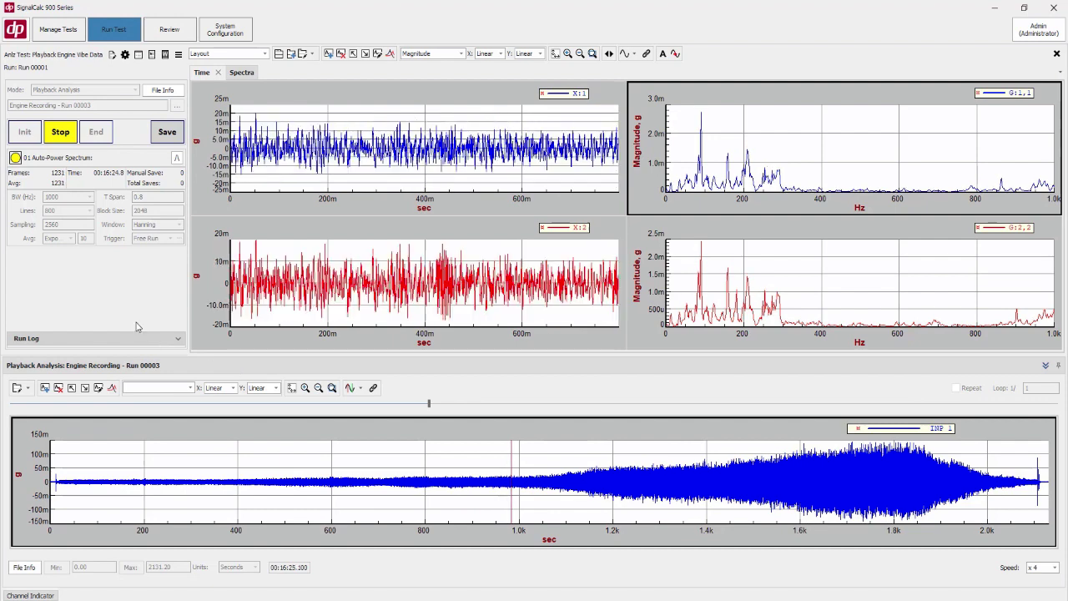
Stop and end the playback run, and set the Auto-Power Spectrum bandwidth to 200 Hz
left_click(62, 134)
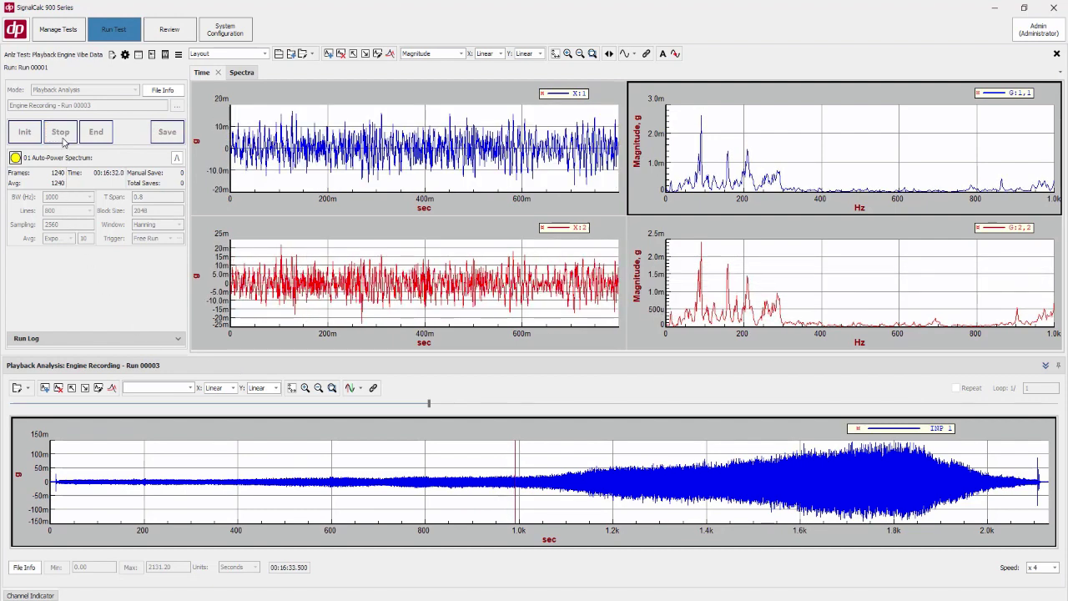
left_click(98, 134)
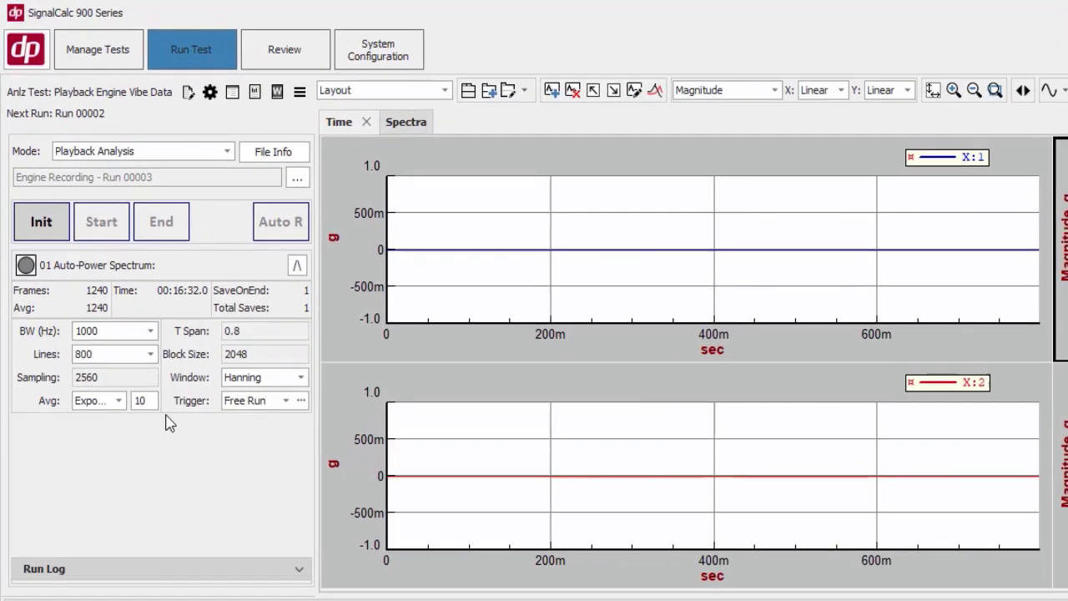
left_click(151, 331)
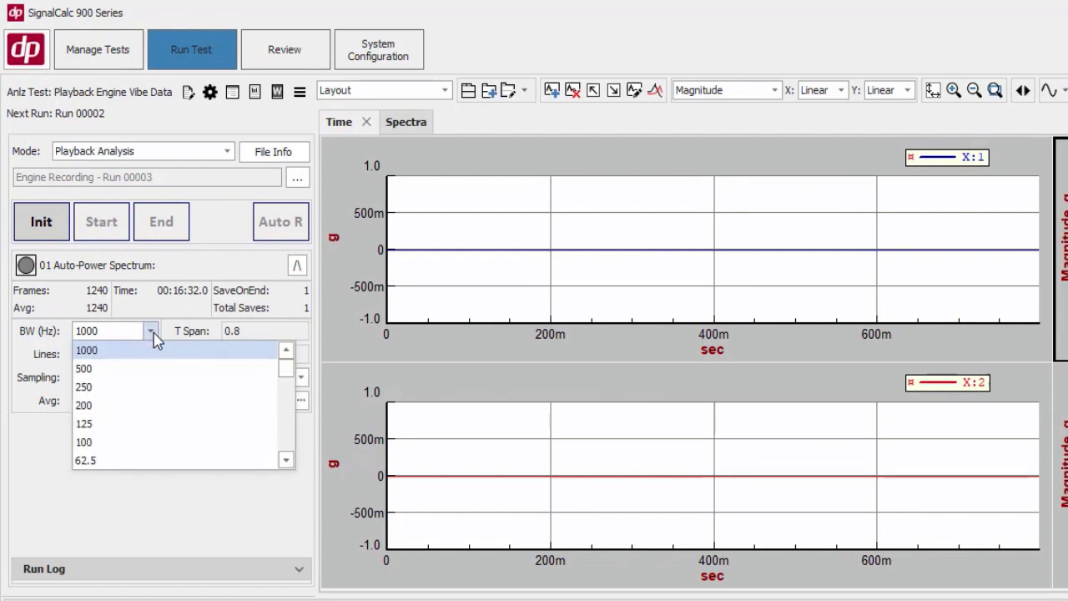
left_click(121, 406)
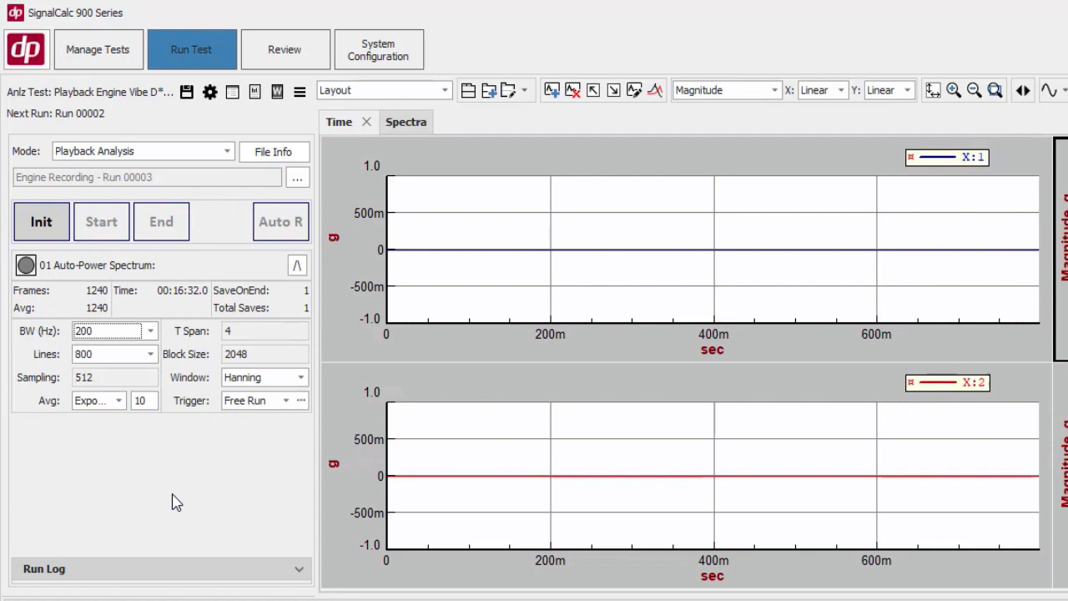
Set the Auto-Power Spectrum lines to 200, and initialize and start the playback run
left_click(151, 353)
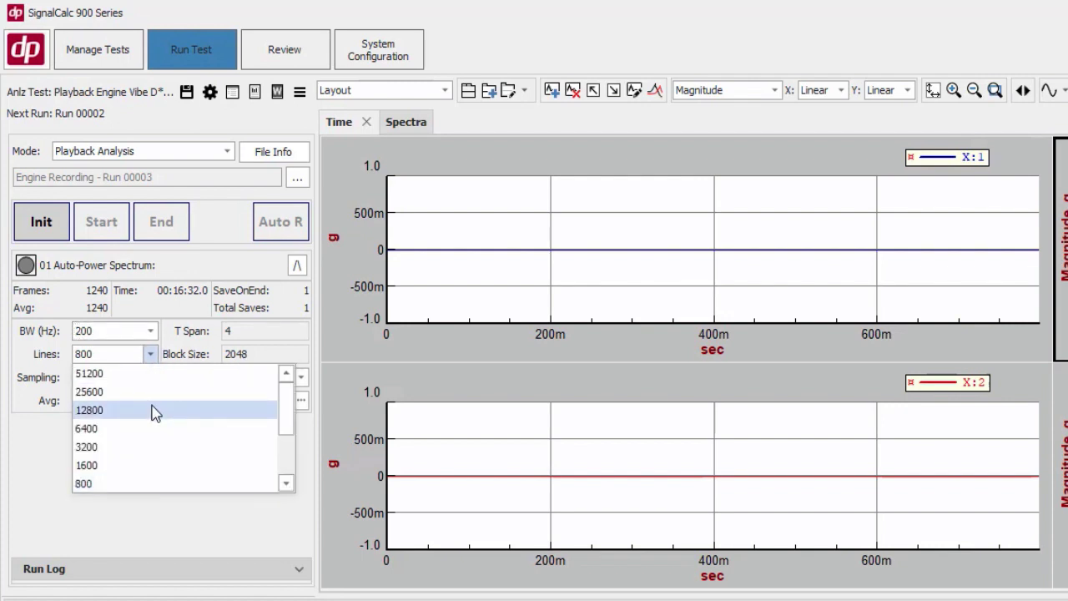
scroll(147, 409, "down", 2)
left_click(110, 428)
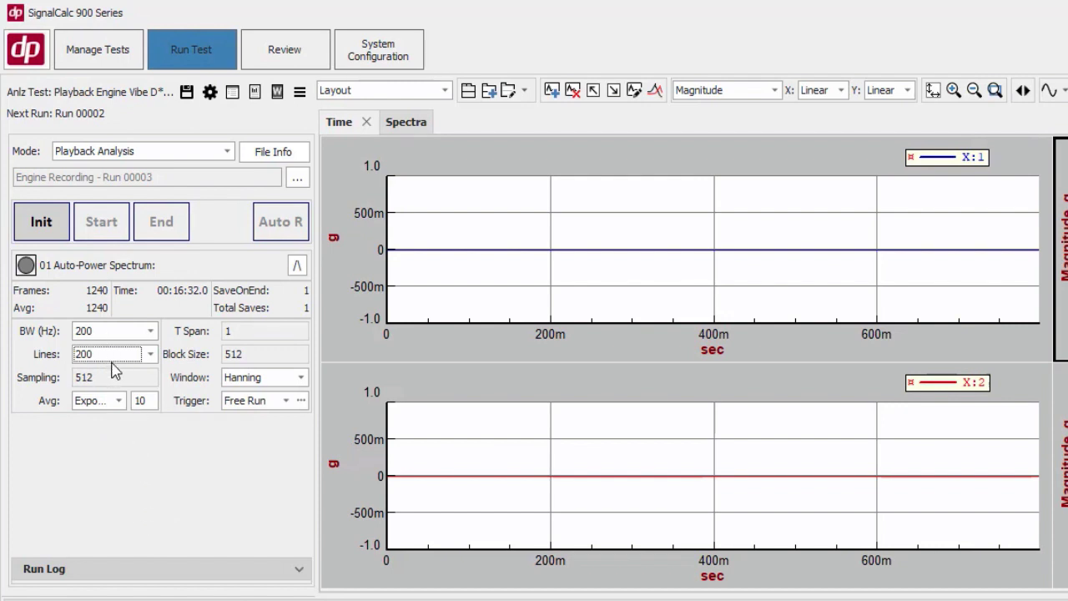
left_click(48, 227)
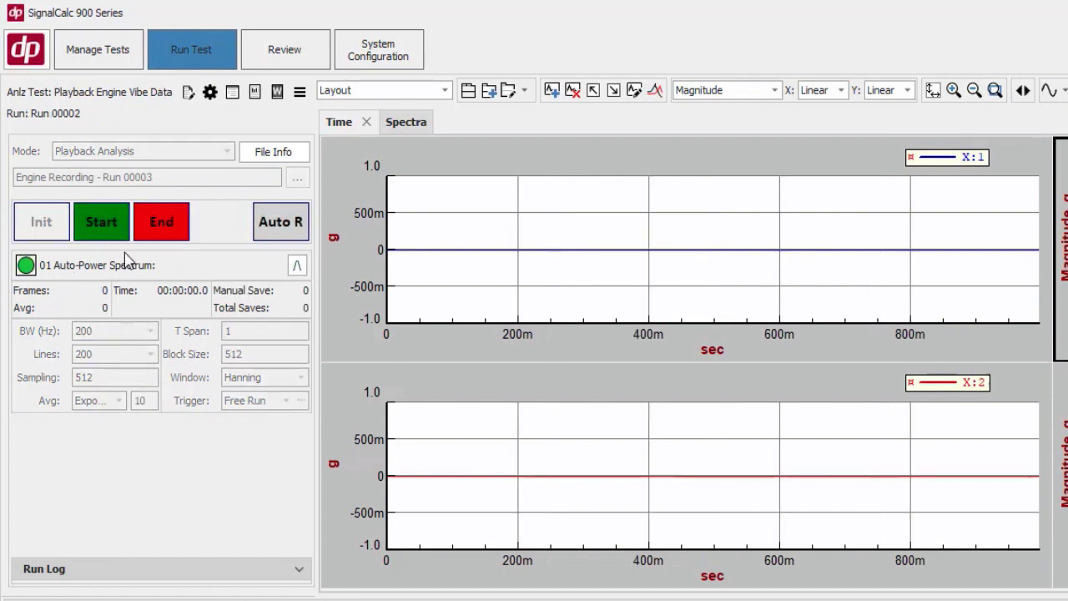
left_click(116, 235)
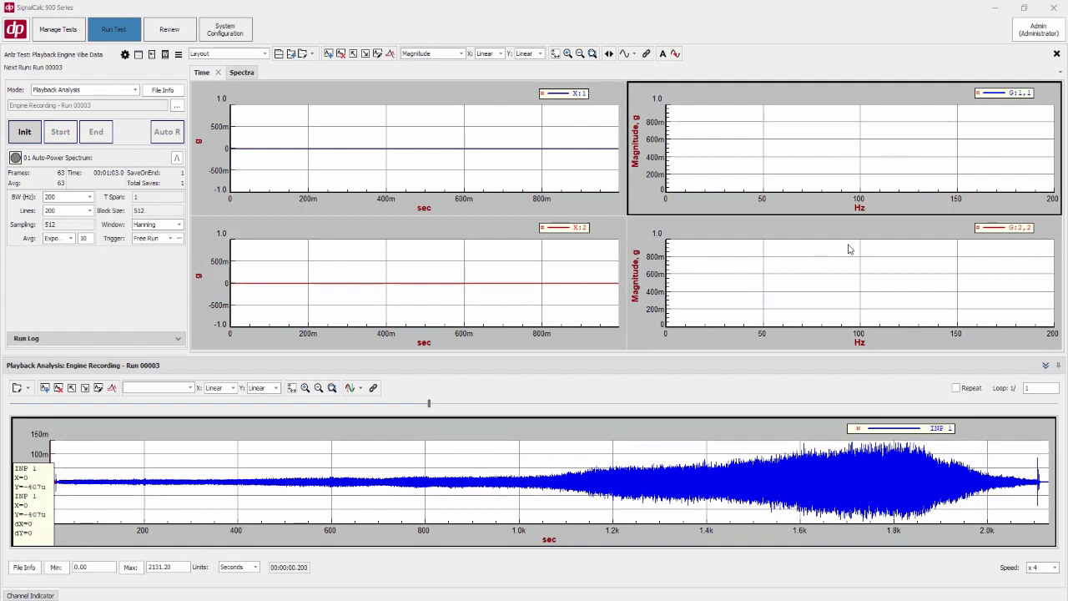
Close the playback test and open the Engine Recording - Run 00003 in the Recording Selector
left_click(1056, 53)
left_click(530, 332)
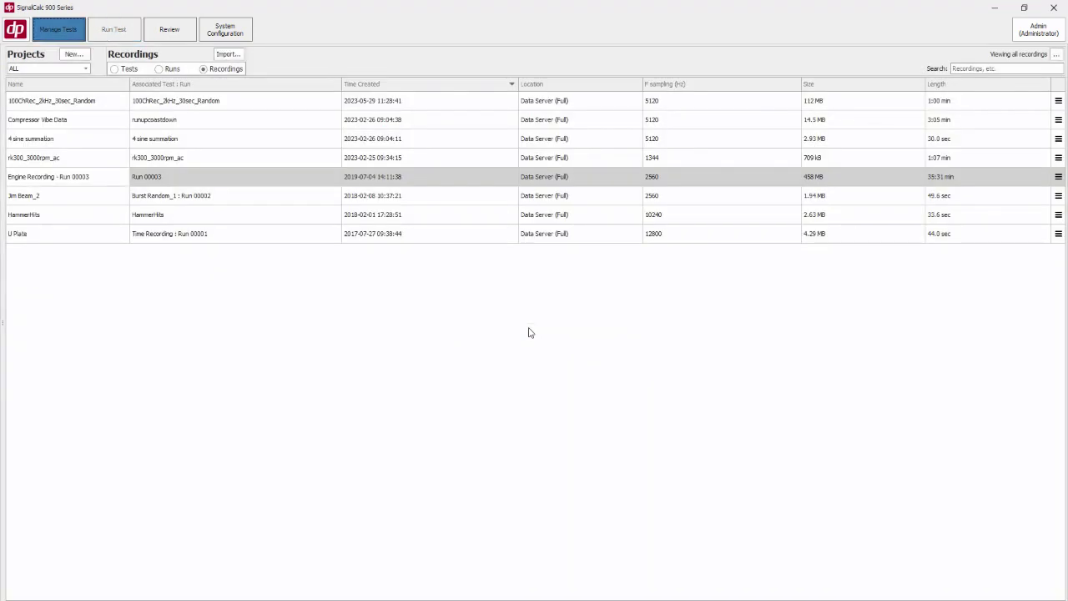
double_click(97, 178)
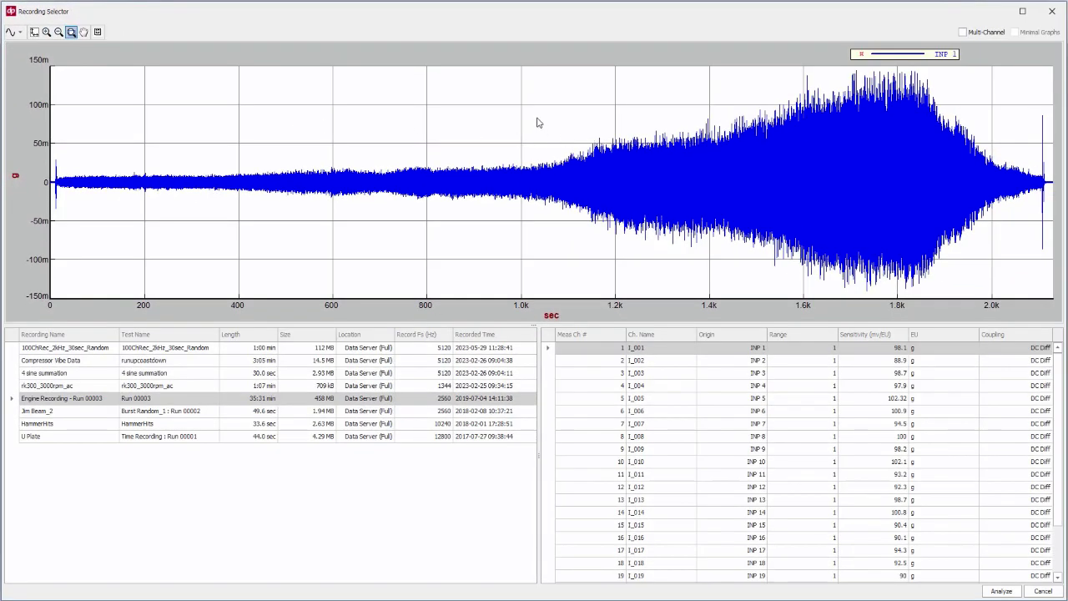
Zoom into the INP 1 waveform from about 960 to 1290 sec and pan toward later times to examine it
left_click_drag(501, 134, 657, 257)
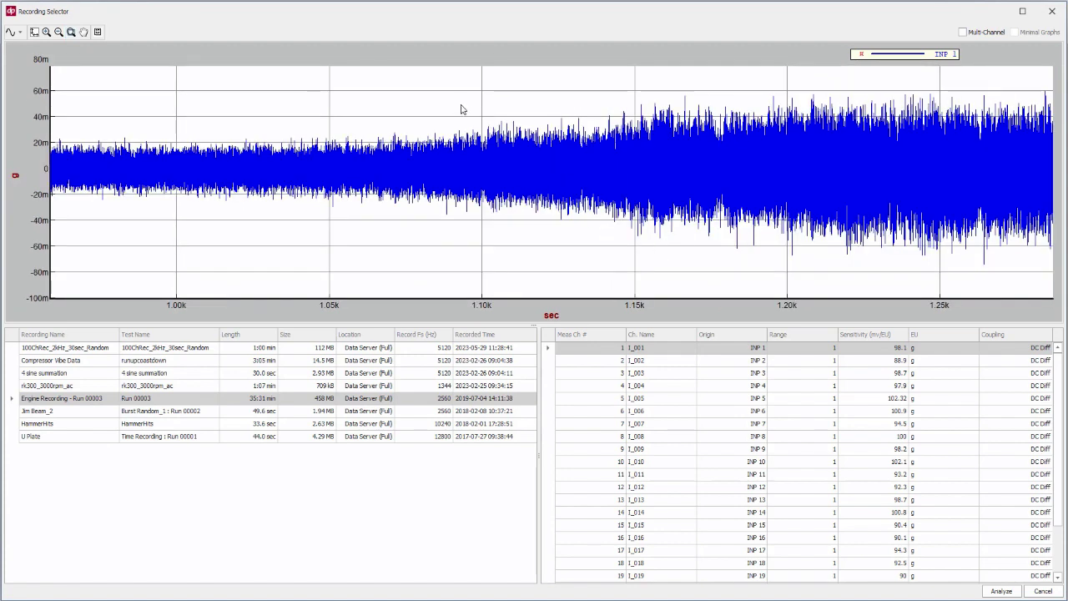
left_click(83, 32)
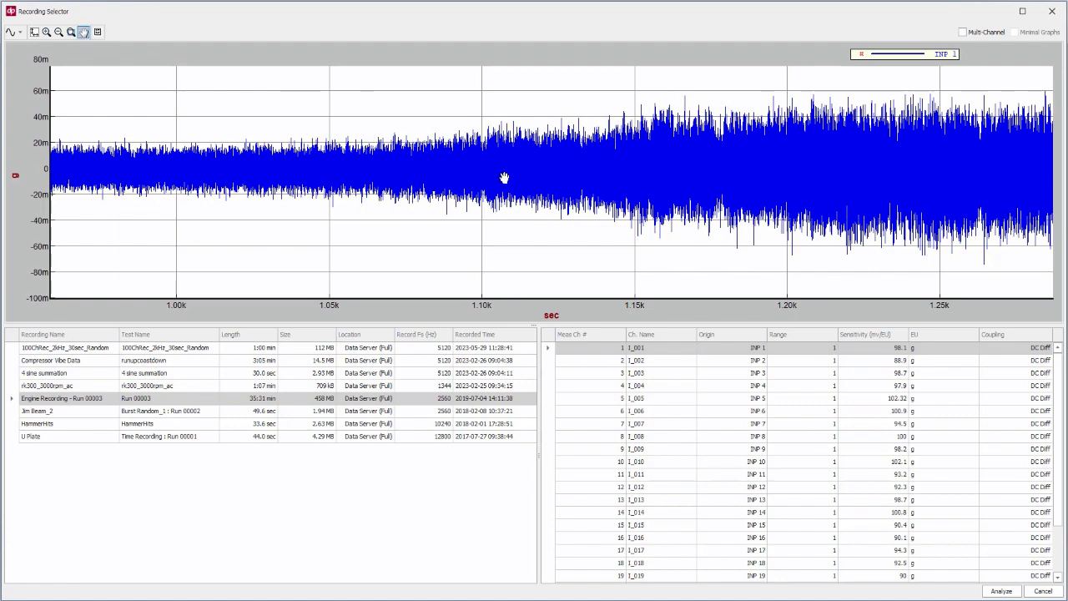
left_click_drag(505, 178, 298, 179)
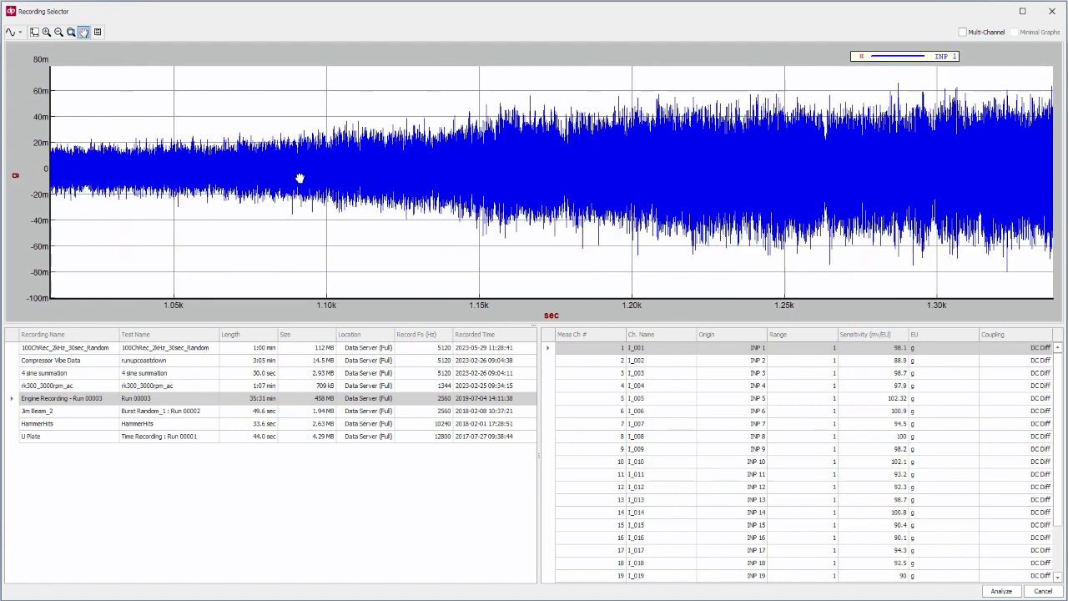
left_click_drag(607, 185, 369, 183)
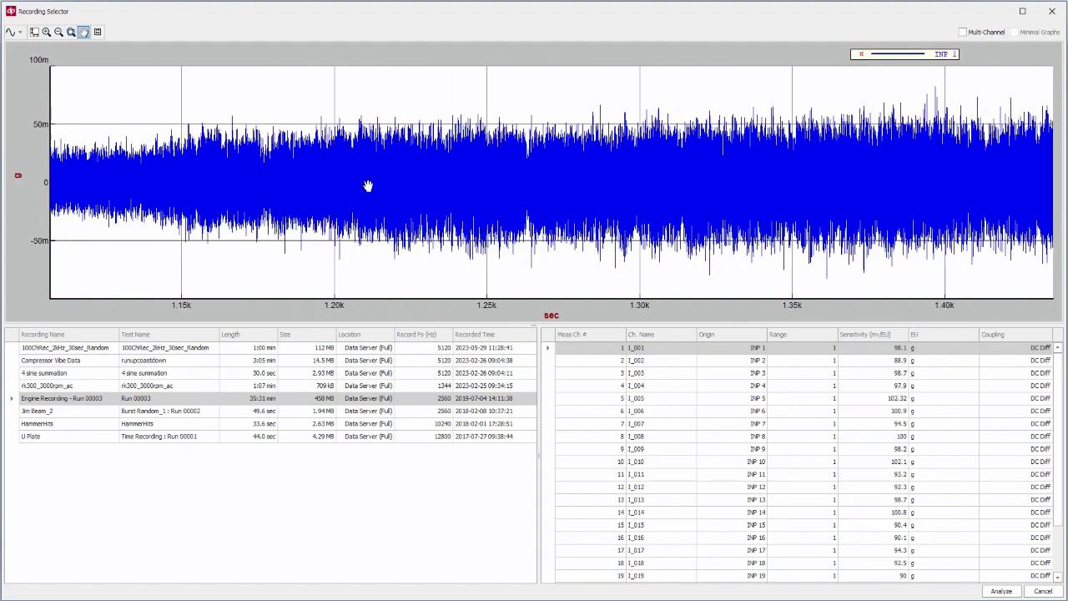
left_click_drag(643, 184, 360, 183)
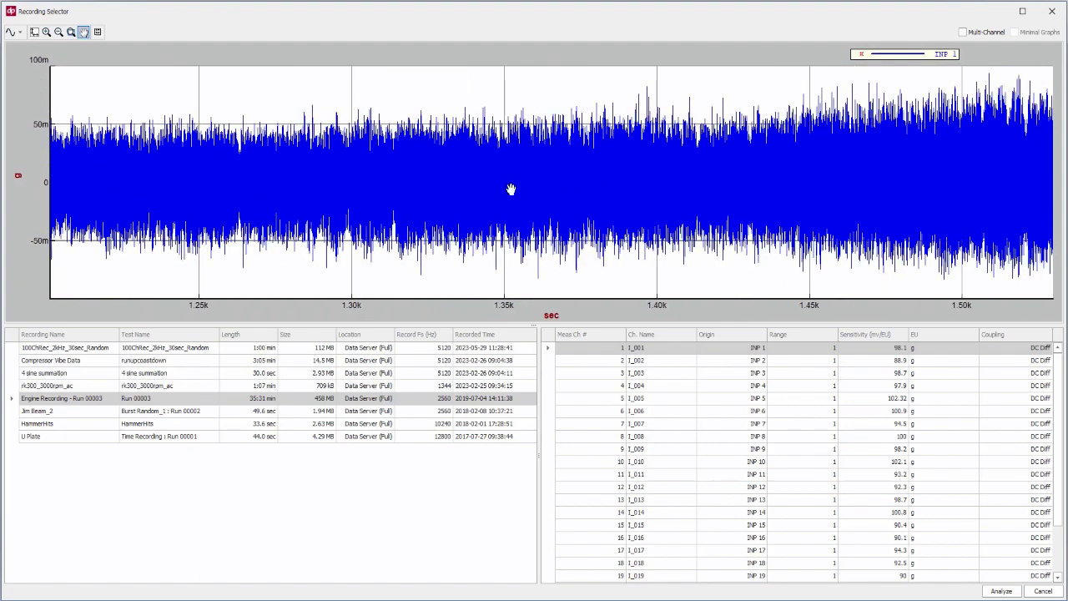
left_click_drag(509, 189, 347, 190)
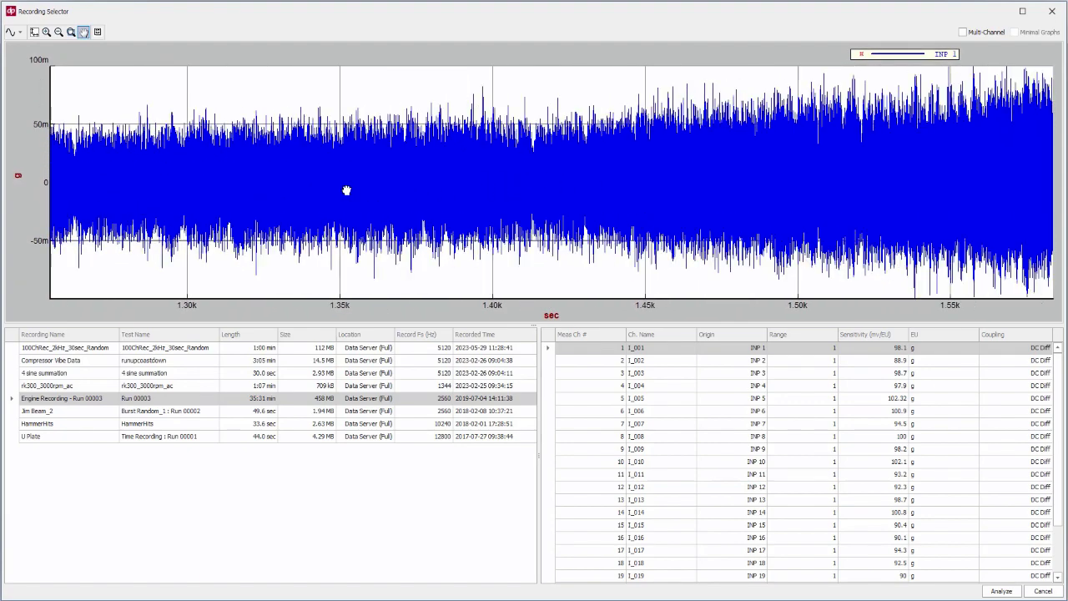
left_click(85, 35)
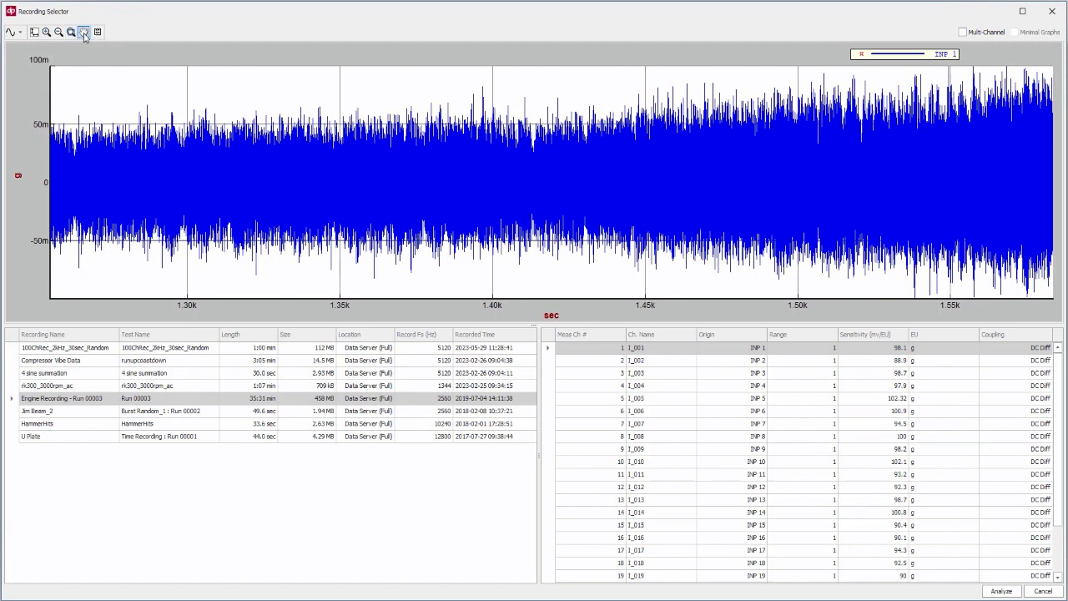
Show a single cursor on the INP 1 waveform and place it at about 1.4k sec
left_click(15, 32)
left_click(30, 62)
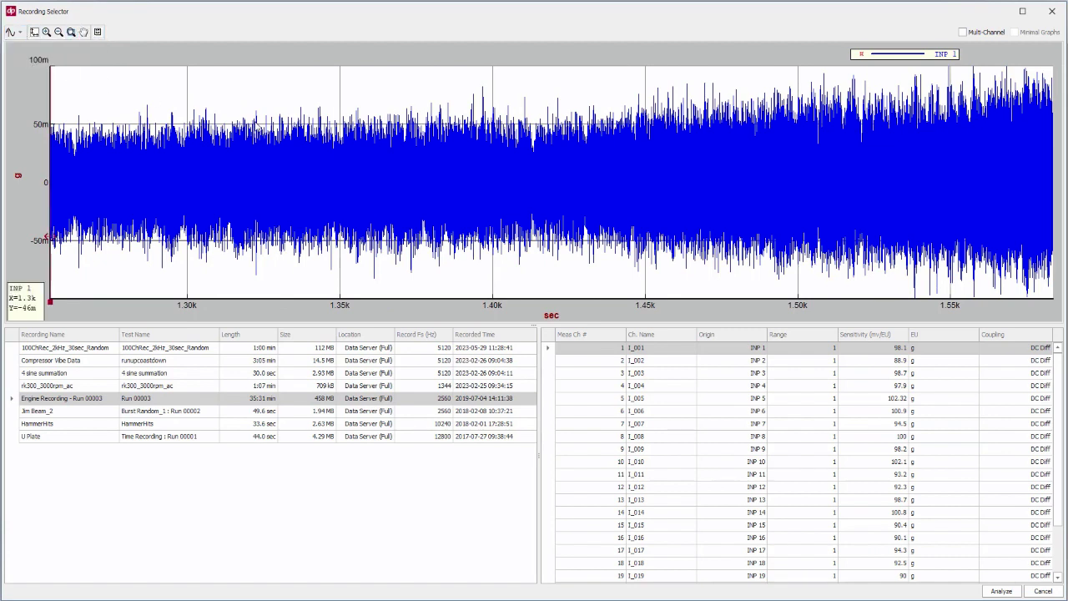
left_click_drag(52, 307, 503, 309)
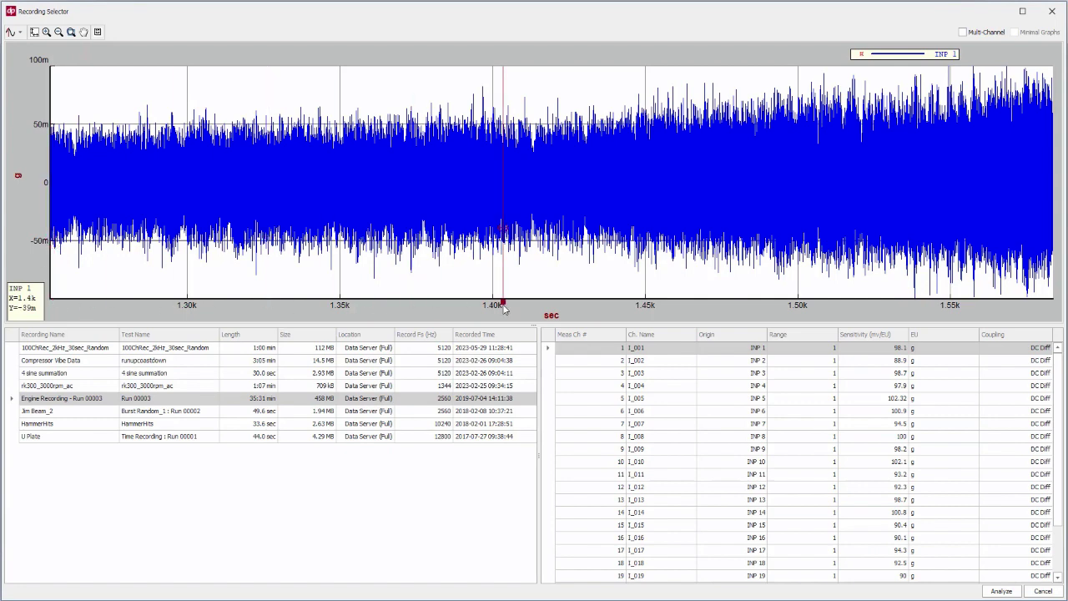
Zoom in closely around the cursor and pan along the INP 1 waveform to examine individual oscillations
left_click(47, 34)
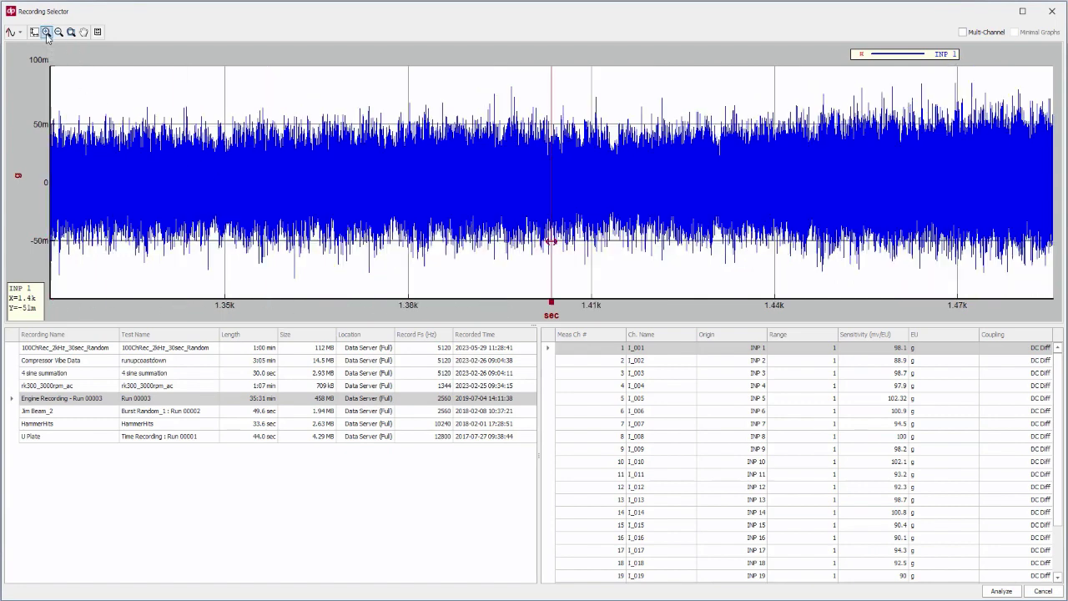
left_click(47, 33)
left_click(47, 33)
left_click(47, 34)
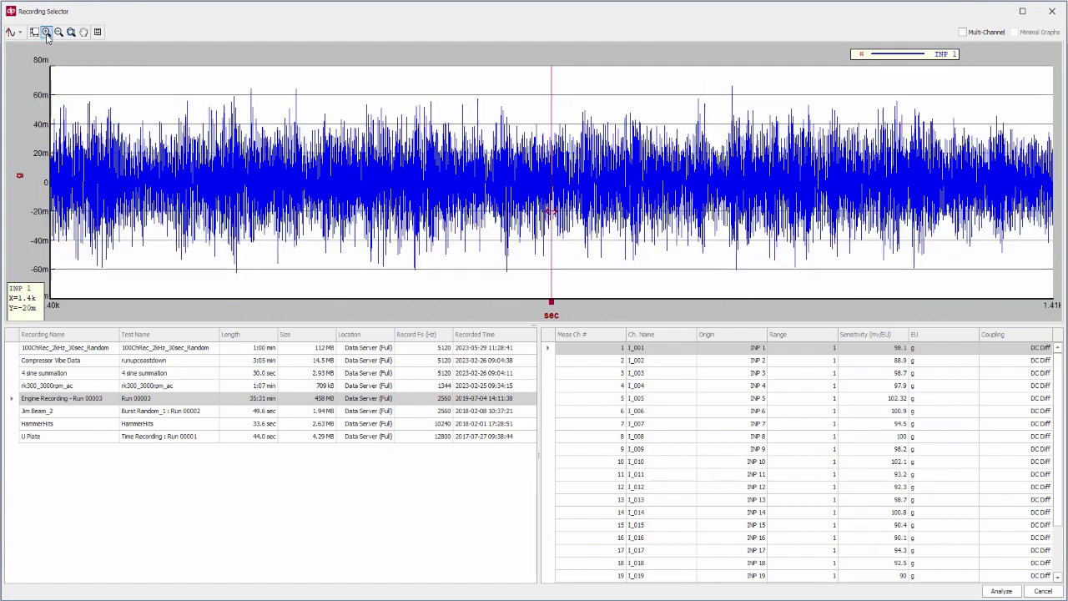
left_click(46, 33)
left_click(47, 33)
left_click(47, 34)
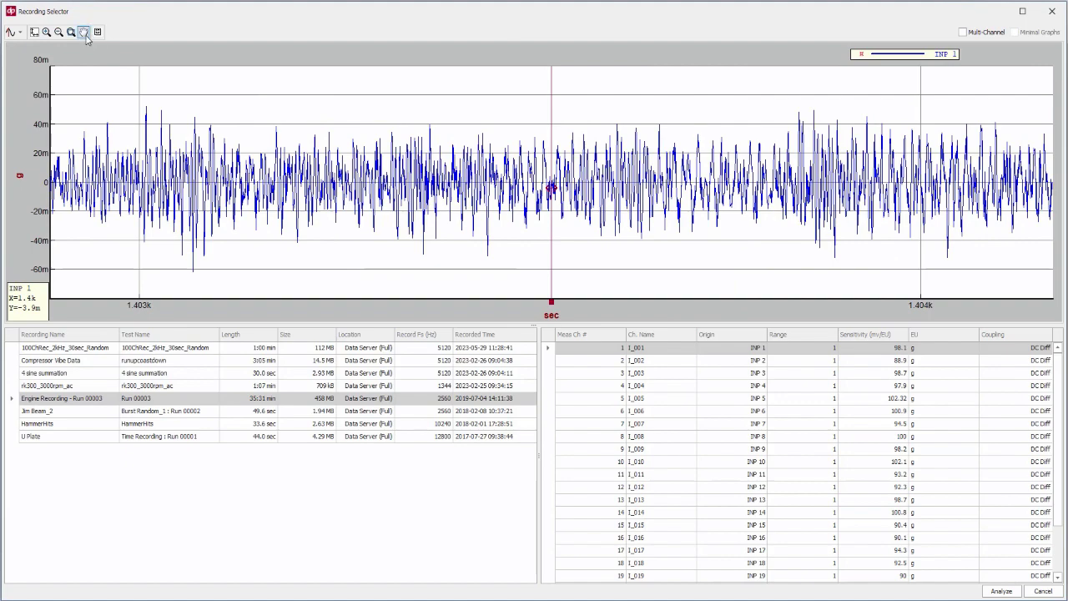
left_click(83, 32)
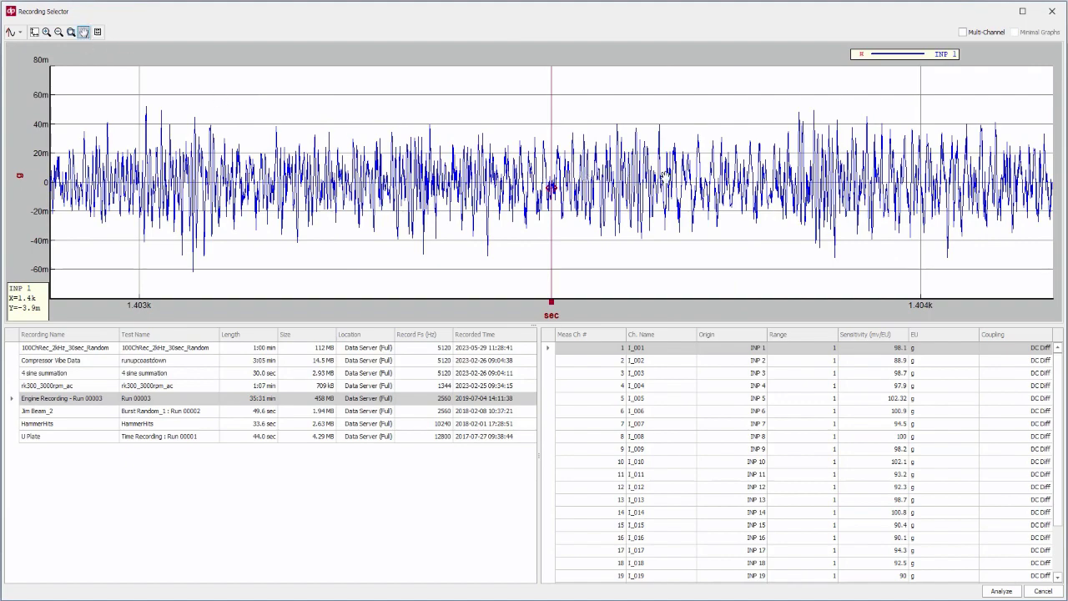
left_click_drag(747, 180, 439, 180)
left_click_drag(811, 182, 495, 173)
left_click_drag(747, 175, 405, 151)
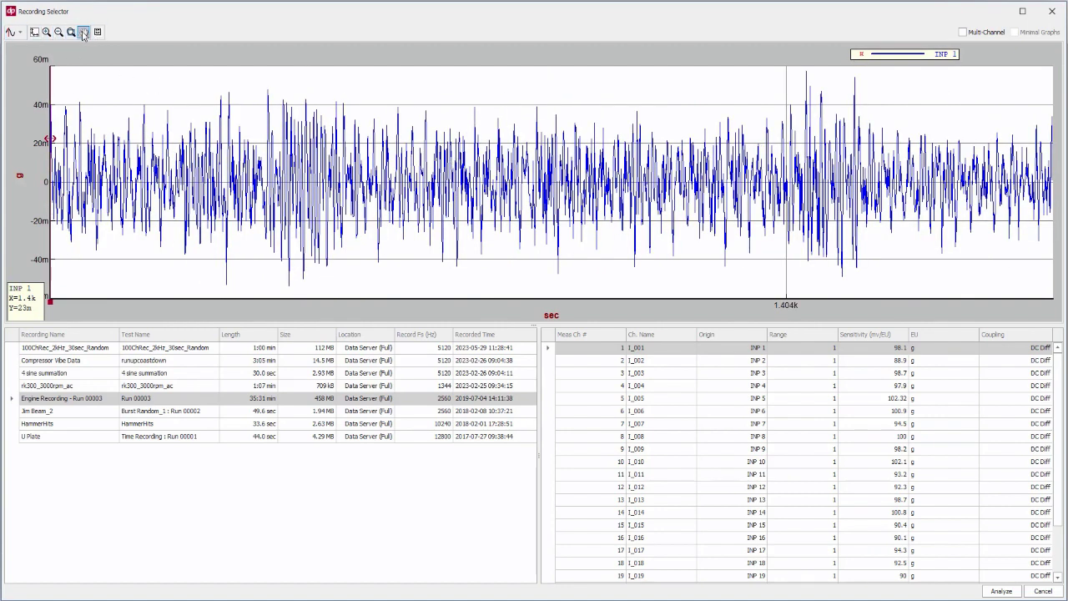
Remove the cursor and restore the full view of the INP 1 recording
left_click(17, 33)
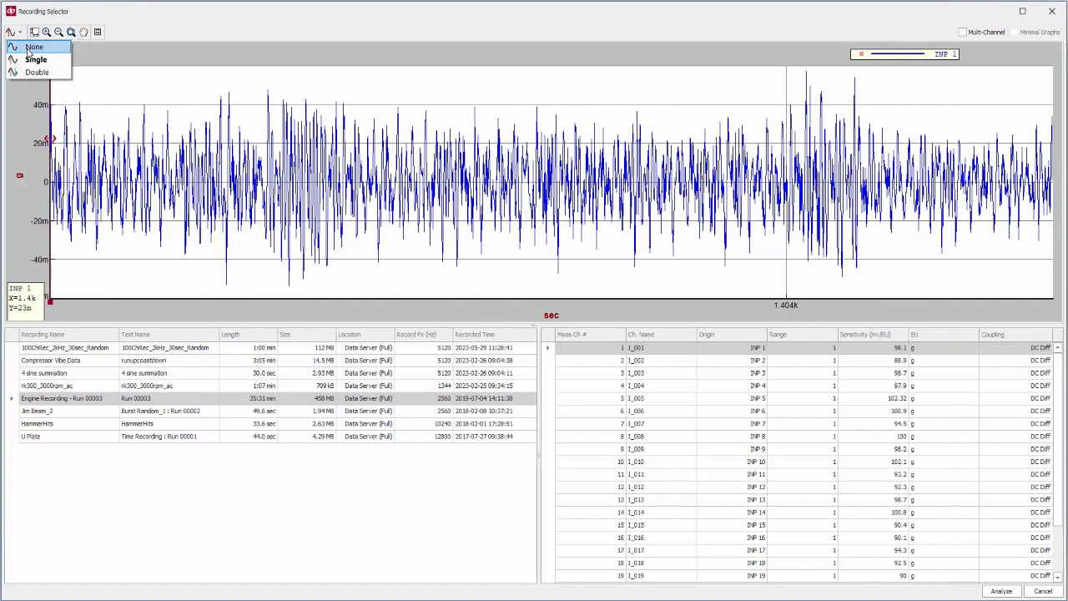
left_click(32, 48)
left_click(34, 32)
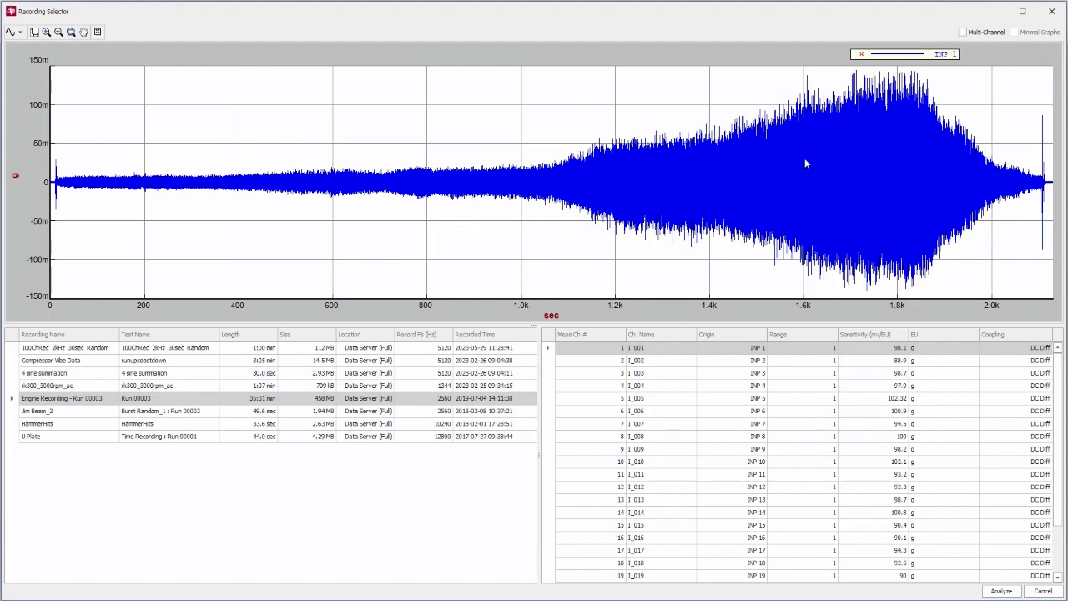
Turn on multi-channel display and add channels INP 2, INP 3 and INP 4 alongside INP 1
left_click(962, 32)
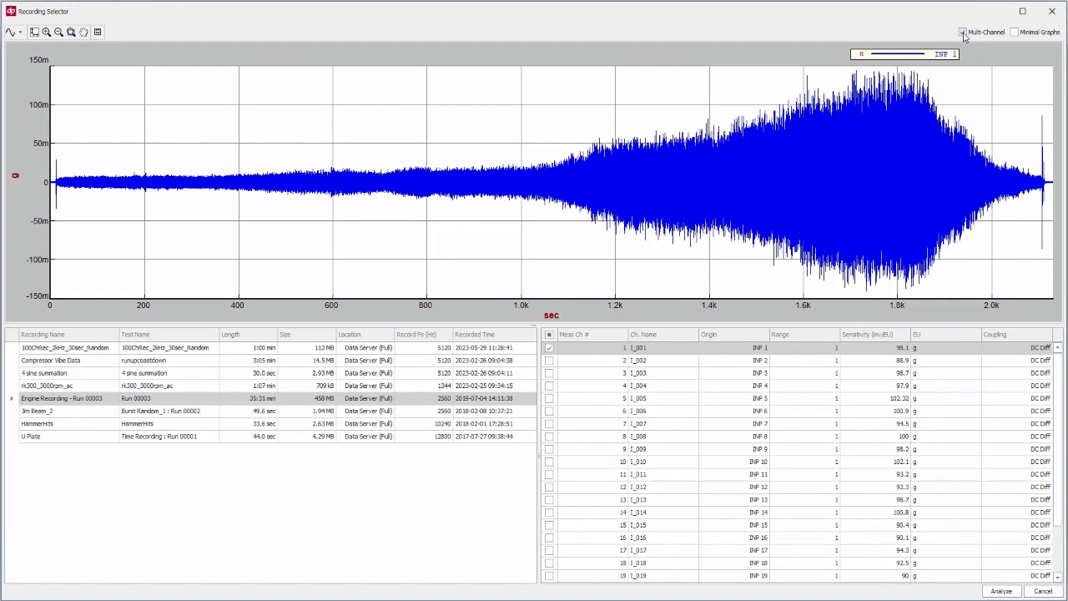
left_click(549, 360)
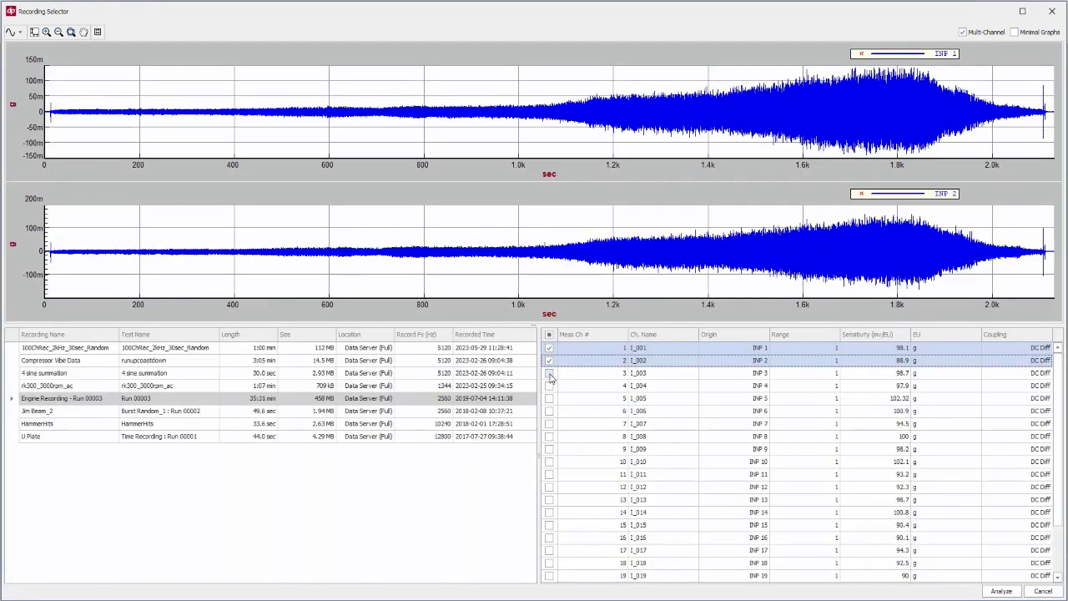
left_click(549, 373)
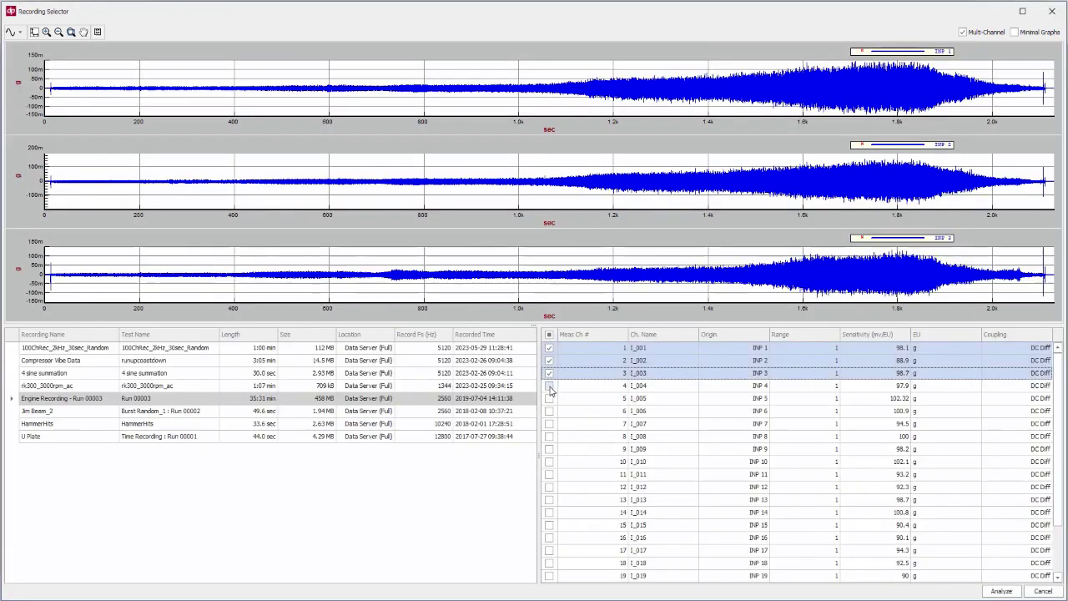
left_click(549, 386)
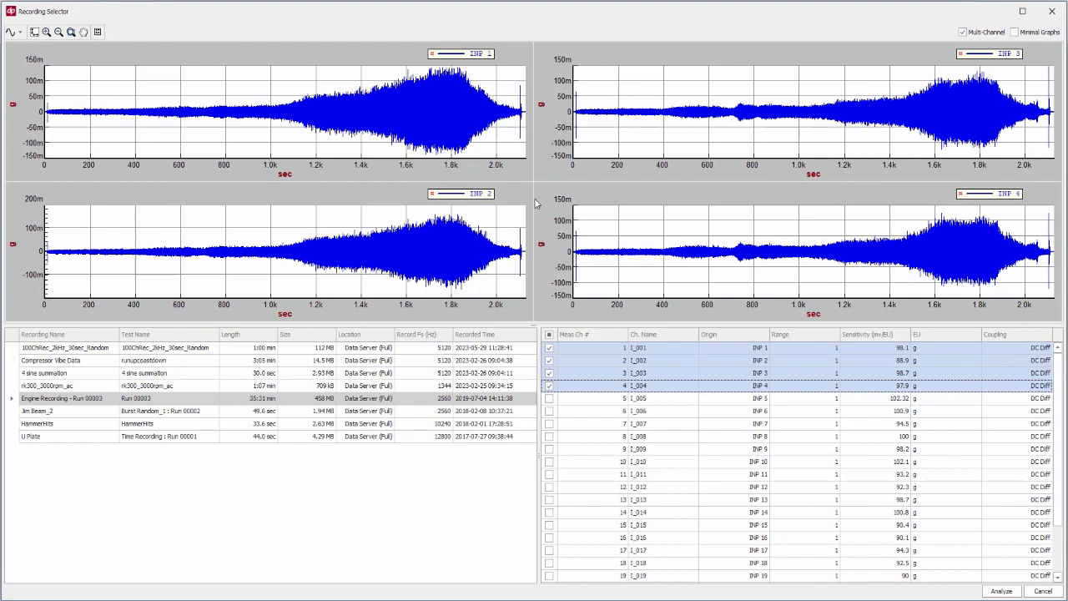
Zoom all four channel graphs in together, and restore their full view
left_click(47, 32)
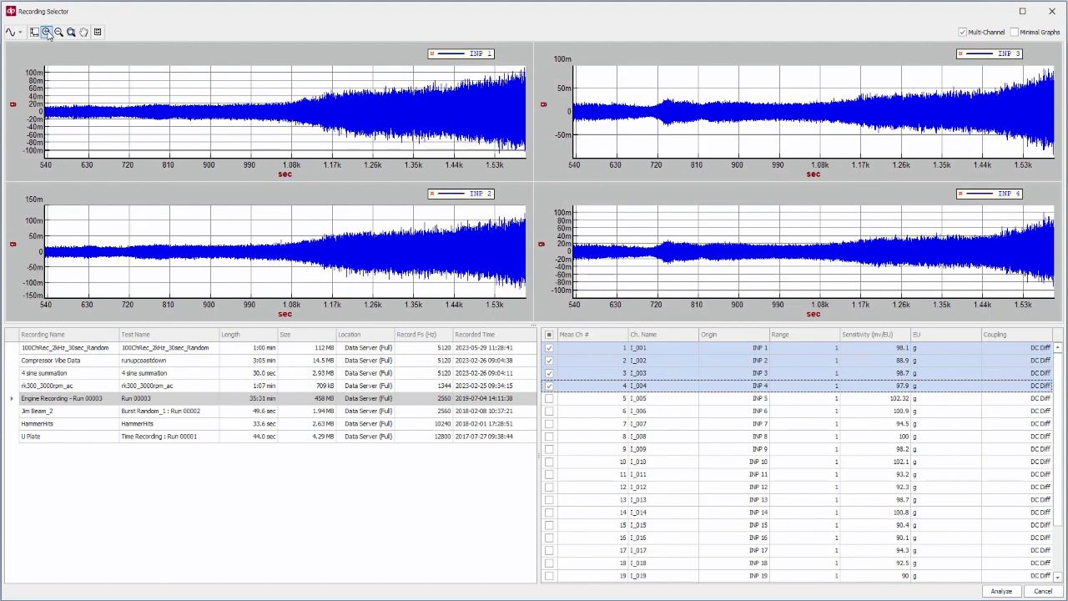
left_click(47, 31)
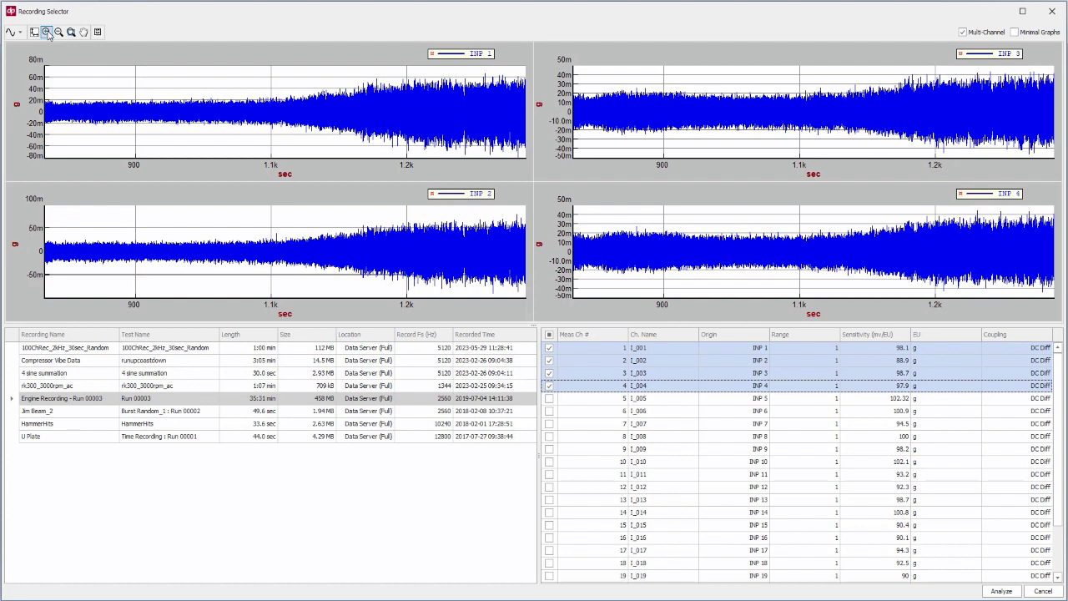
left_click(34, 31)
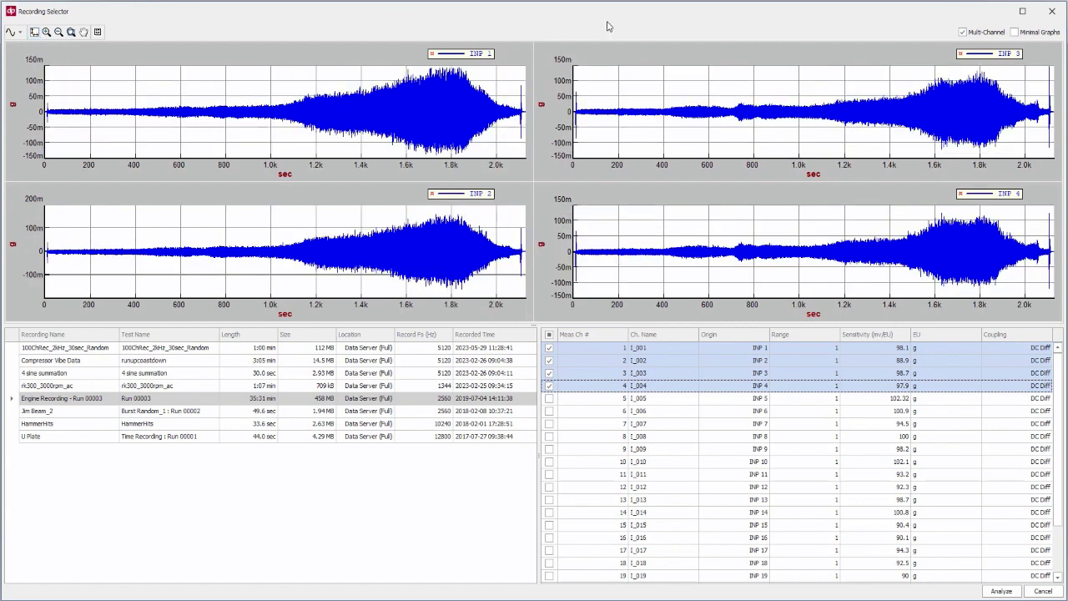
Overlay the four channels using Minimal Graphs, and turn off both Minimal Graphs and multi-channel display
left_click(1013, 33)
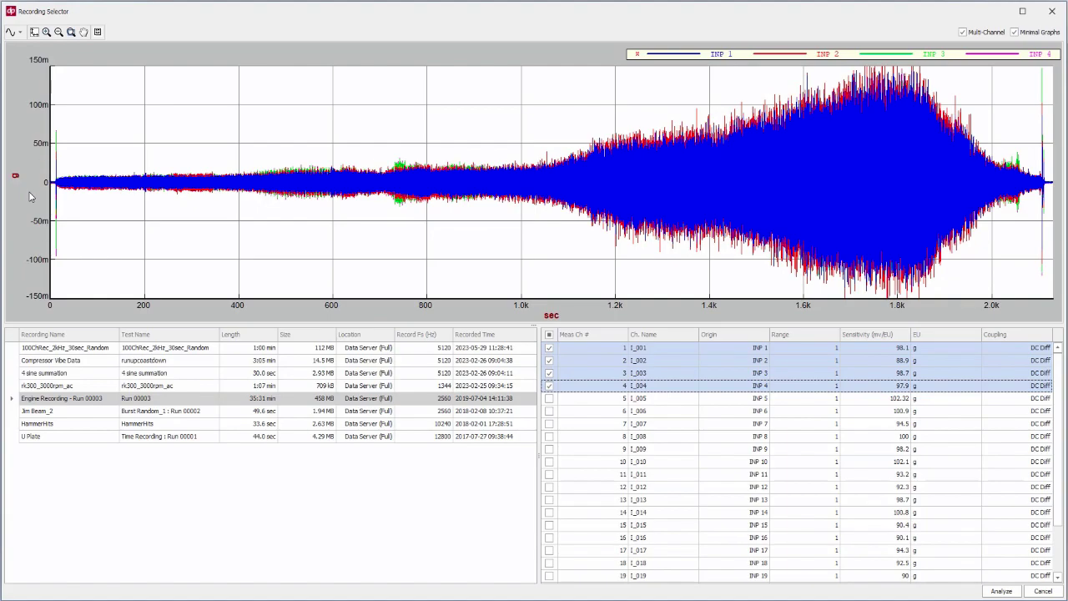
left_click(1015, 33)
left_click(962, 32)
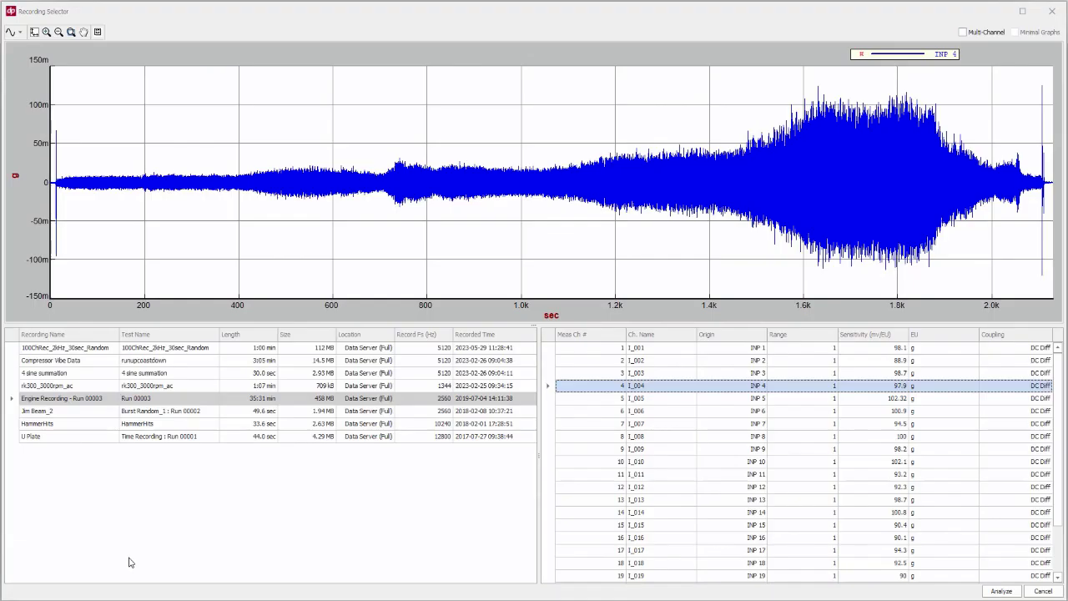
Analyze the U Plate recording in a new Auto-Power Spectrum test named PB Uplate, using the FFT Analysis template
left_click(100, 436)
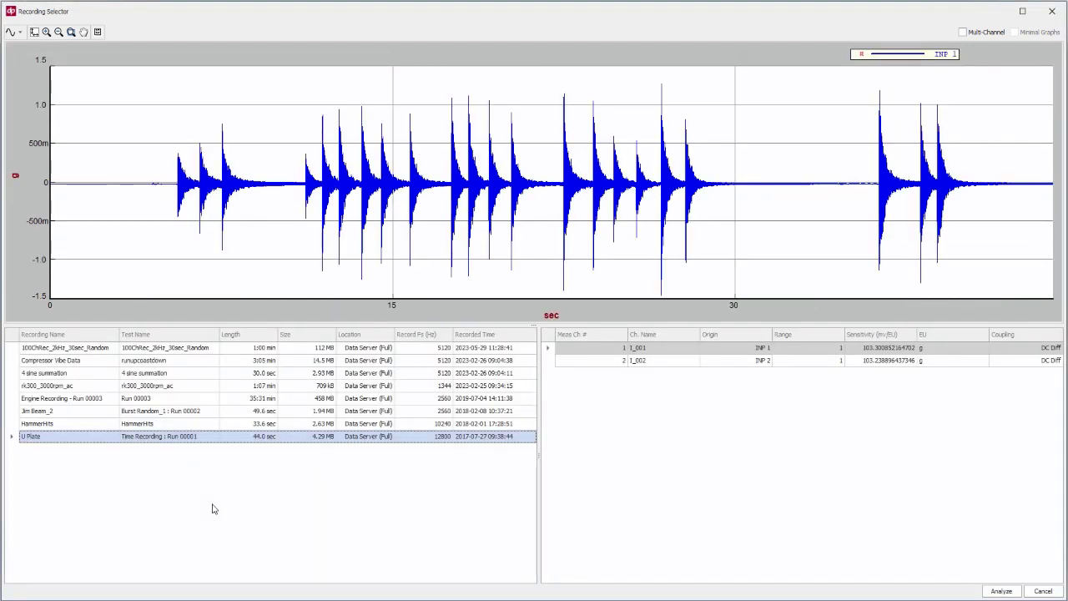
left_click(1000, 591)
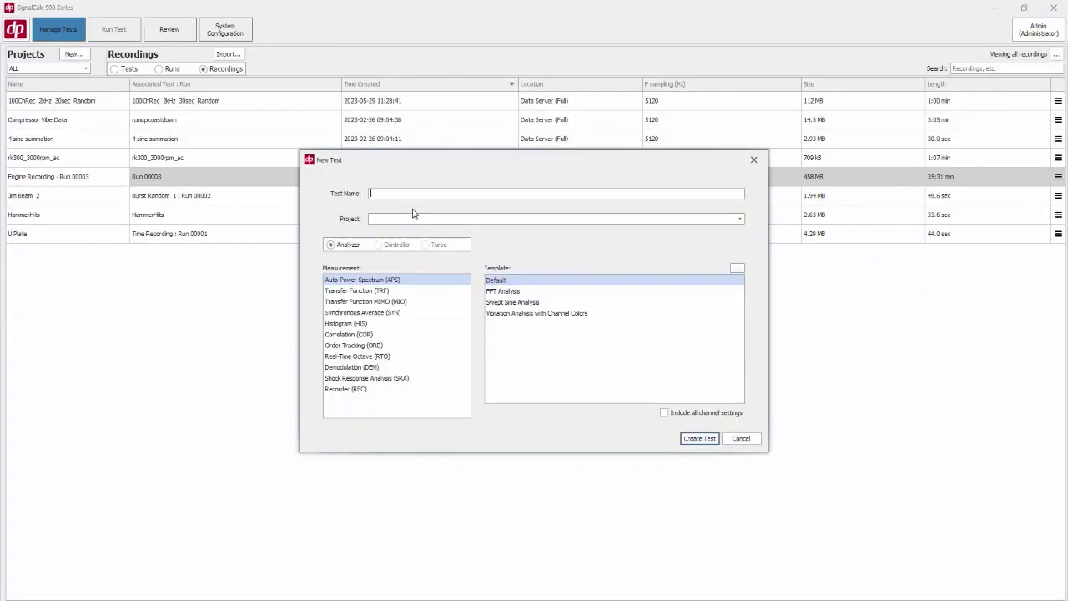
type("PB Update")
left_click(503, 291)
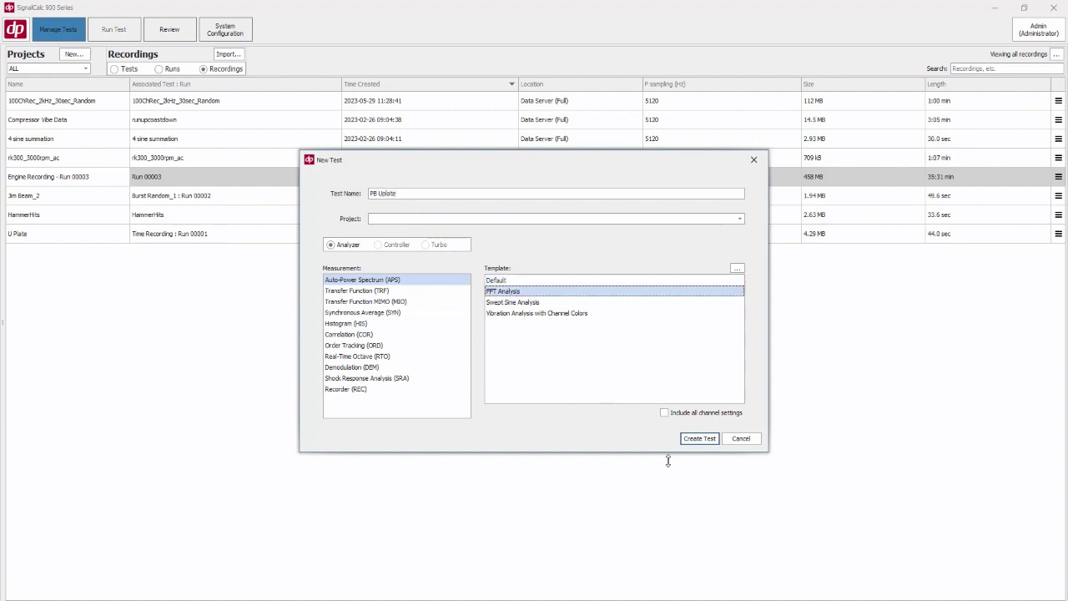
left_click(694, 442)
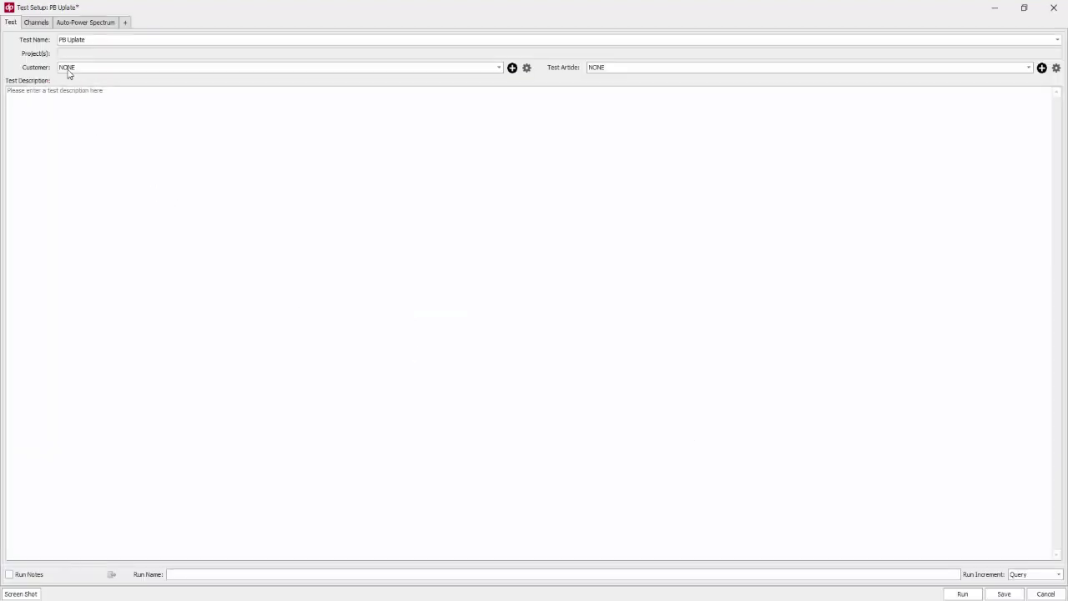
Review the channel inputs, set the Auto-Power Spectrum window to Rectangle, and open the PB Uplate test for running
left_click(36, 23)
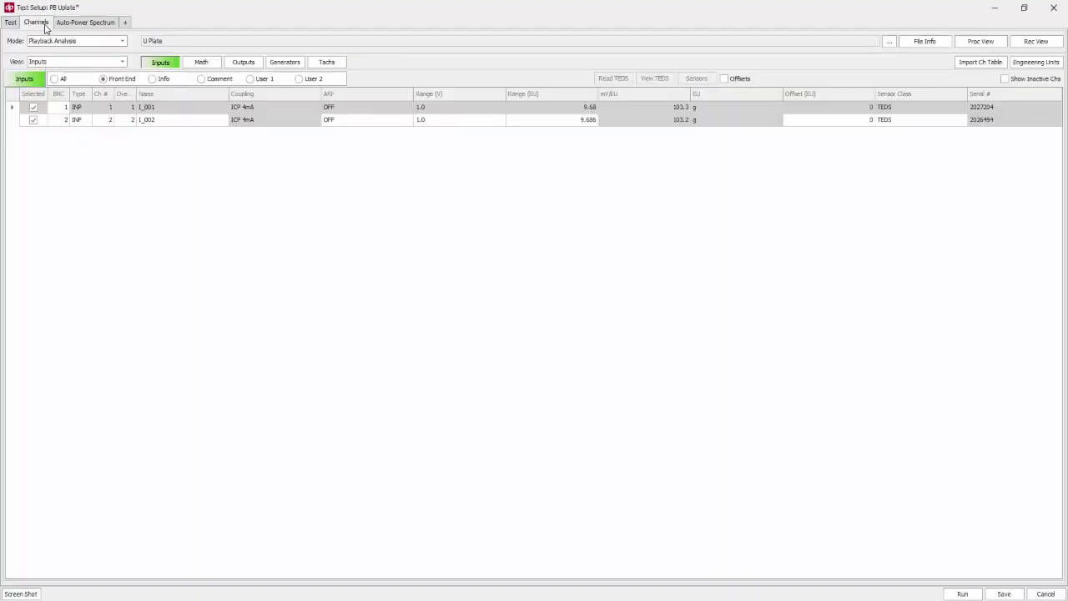
left_click(96, 25)
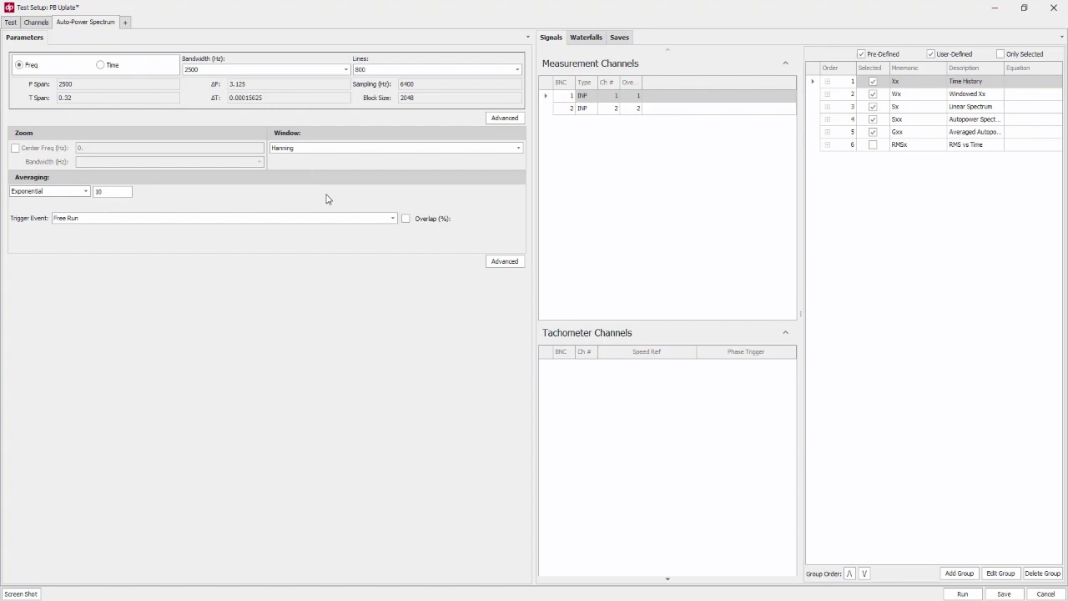
left_click(329, 150)
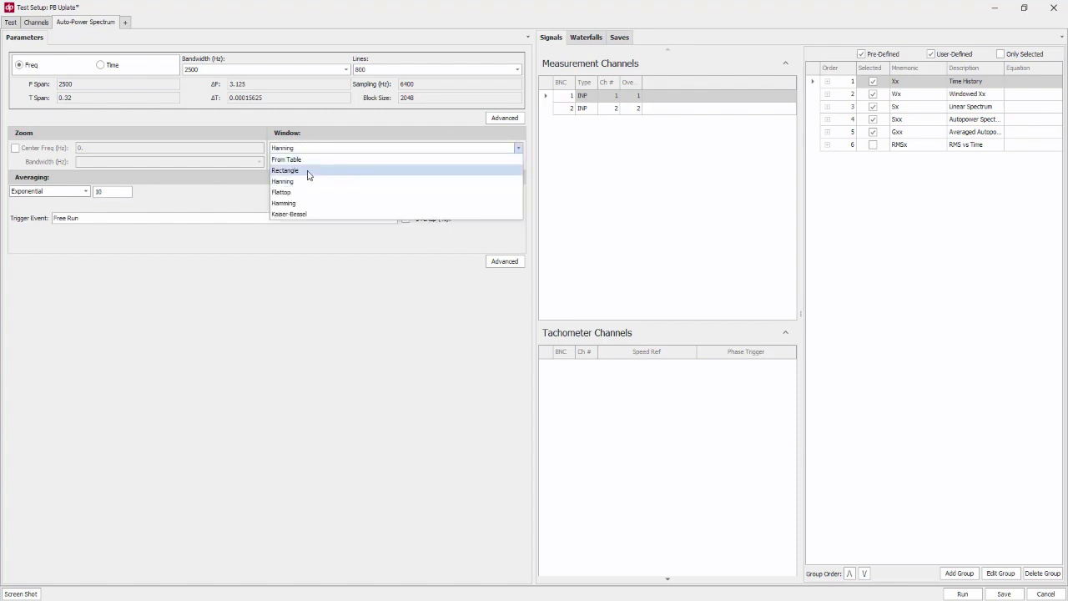
left_click(307, 172)
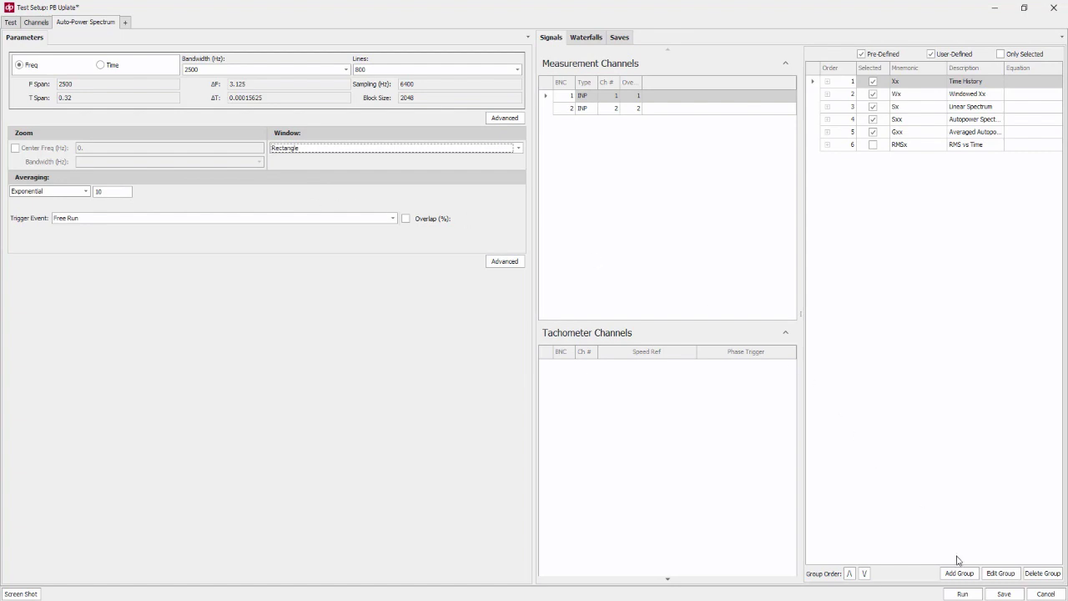
left_click(961, 593)
left_click(689, 520)
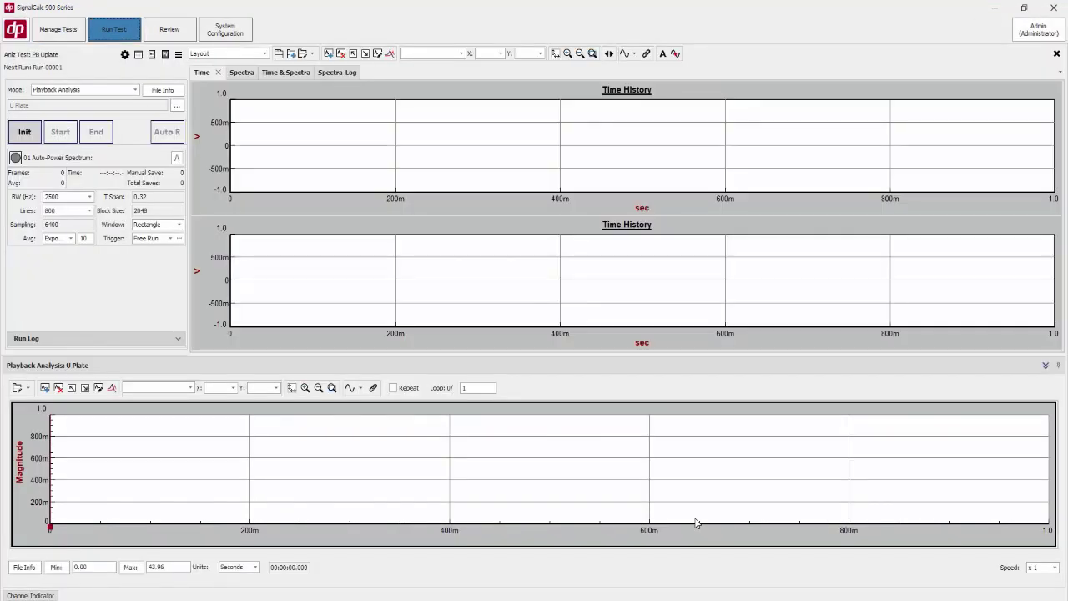
Play back the U Plate recording with the Spectra layout docked beside the Time layout, and stop the run
left_click(30, 140)
left_click(72, 135)
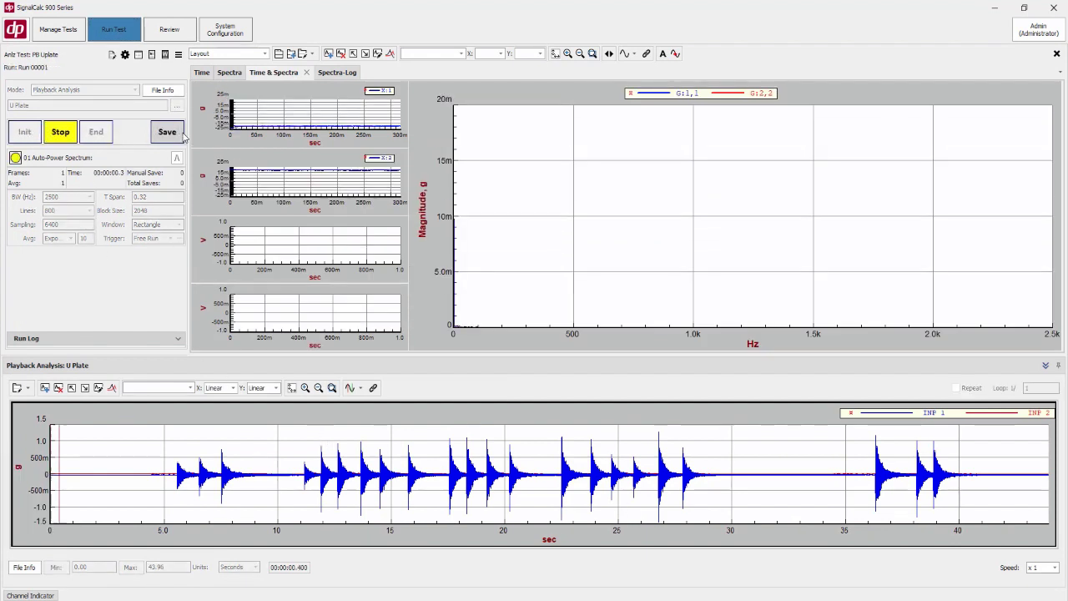
left_click(203, 74)
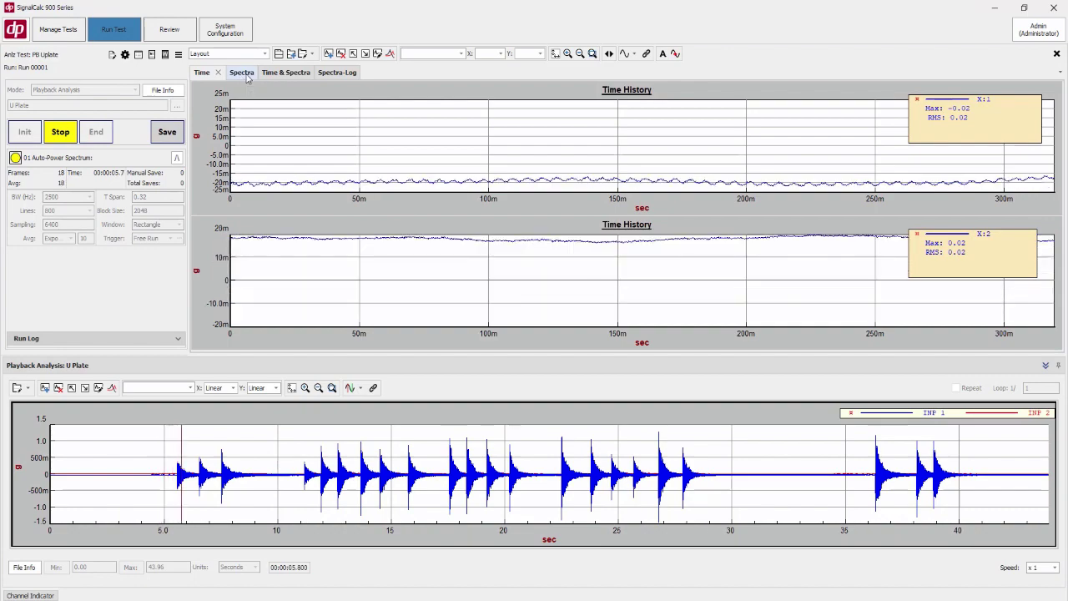
left_click(245, 75)
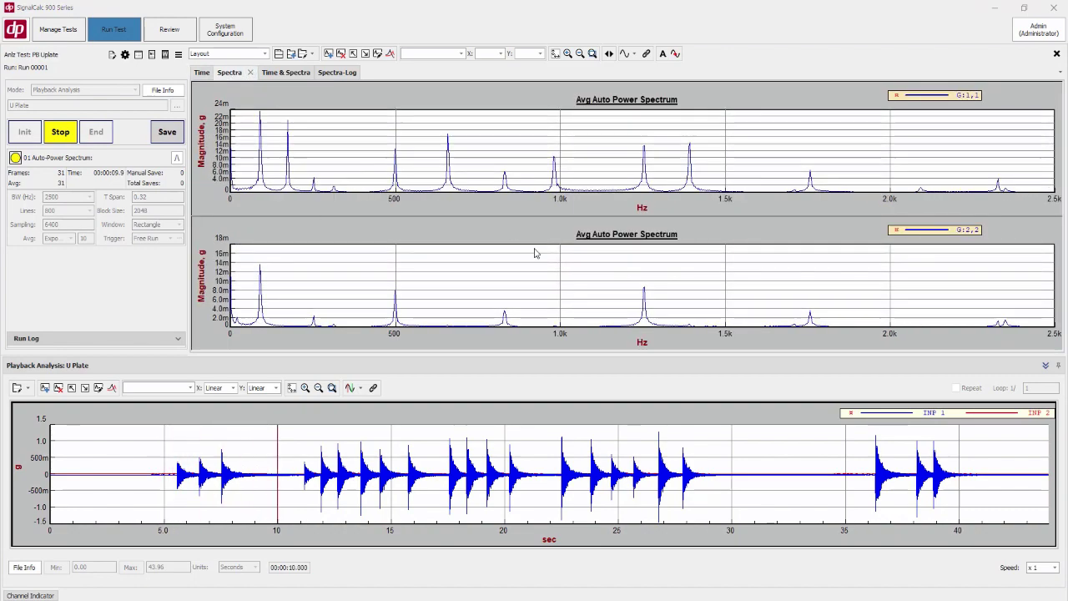
left_click_drag(535, 252, 648, 215)
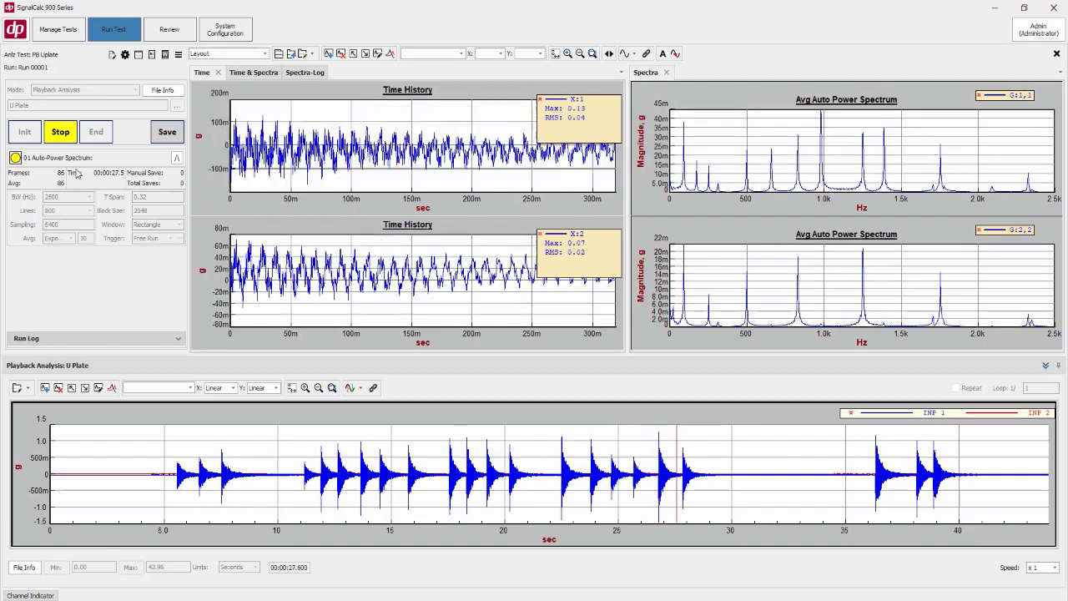
left_click(60, 132)
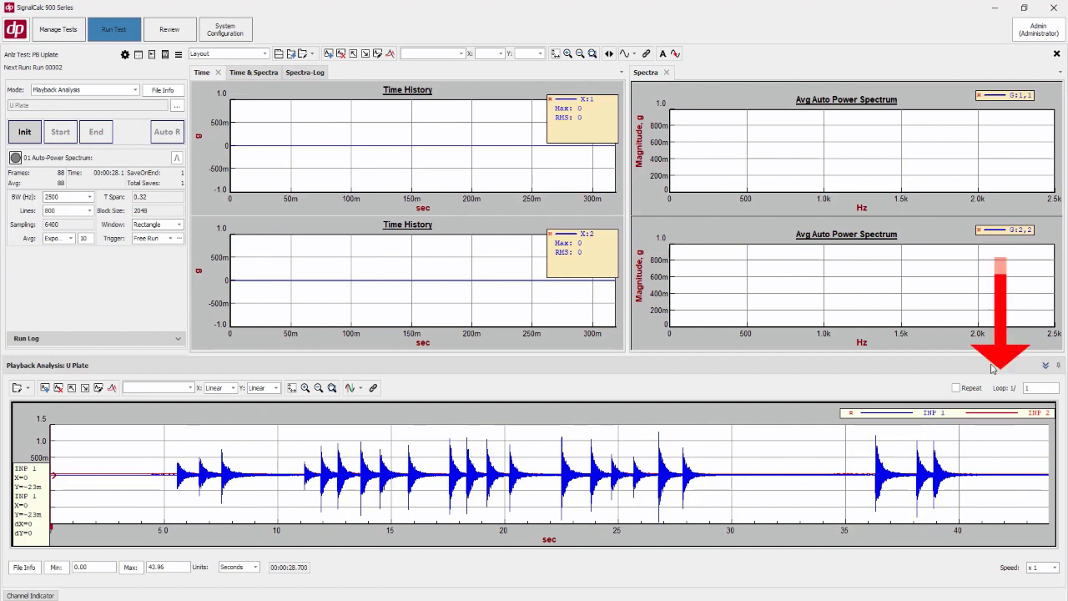
Set the playback to repeat for 5 loops, and turn Repeat back off
left_click(956, 388)
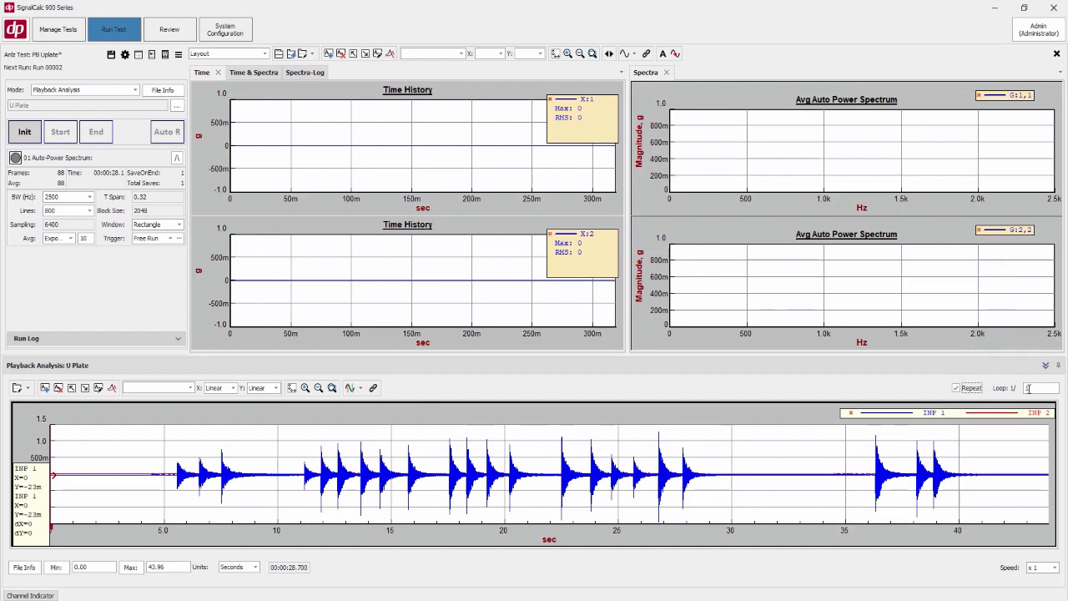
double_click(1031, 388)
type("5")
left_click(956, 388)
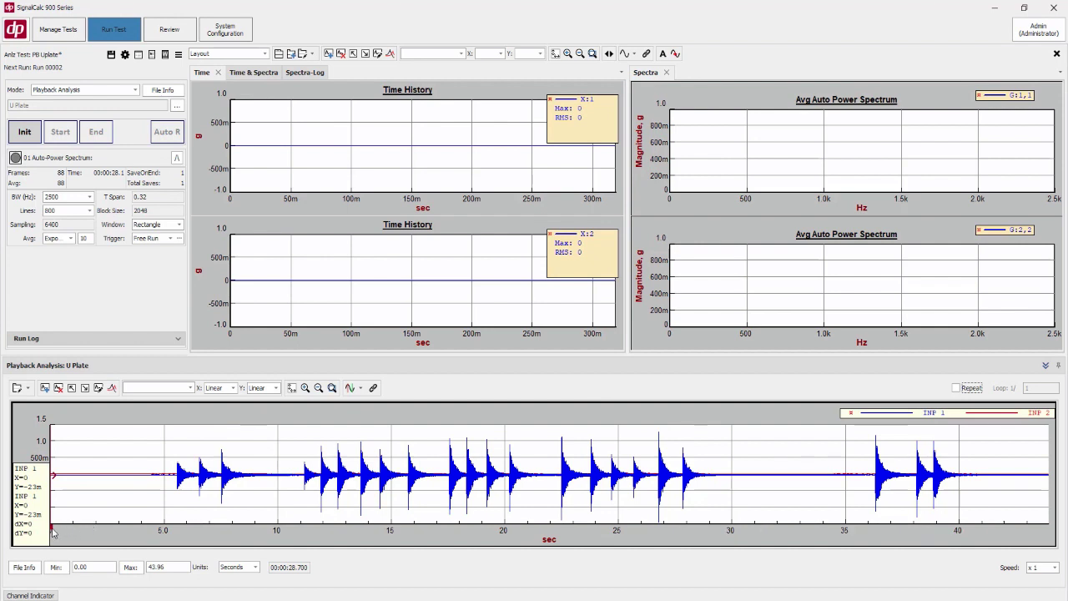
Place the two cursors around the hits between 21.75 and 30.10 seconds and use them as the playback Min and Max
mouse_move(53, 528)
left_mouse_down()
mouse_move(339, 529)
mouse_move(544, 546)
left_mouse_up()
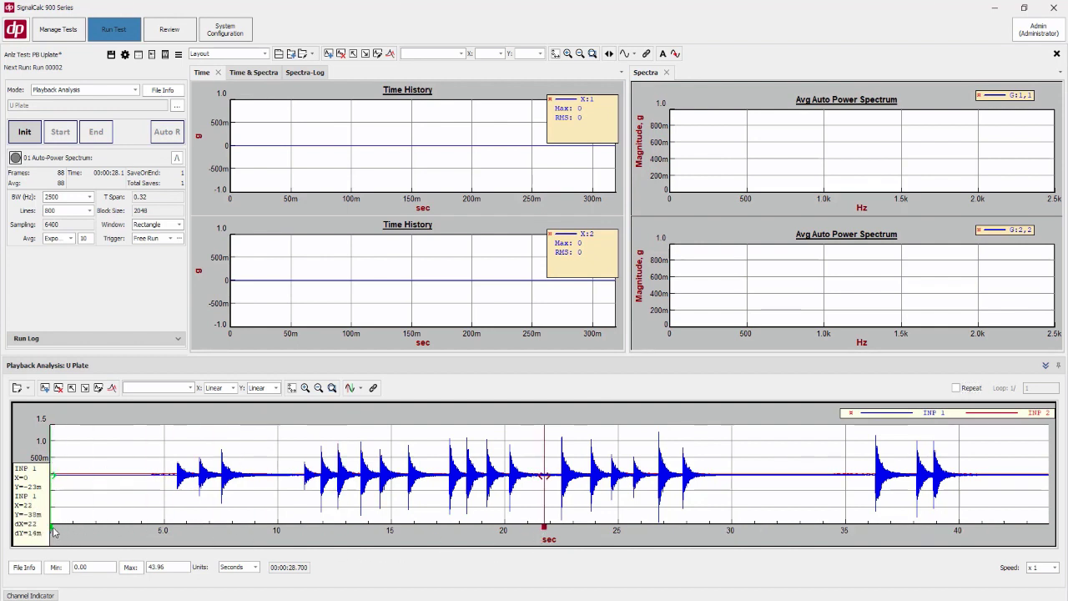
mouse_move(55, 532)
left_mouse_down()
mouse_move(748, 532)
mouse_move(734, 532)
left_mouse_up()
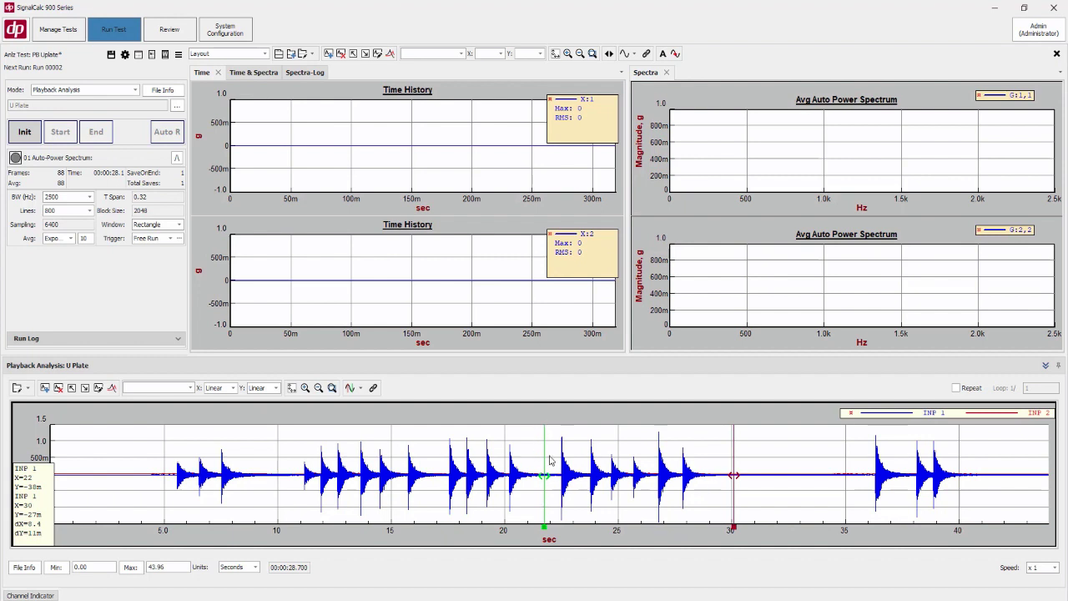
left_click(56, 567)
left_click(134, 568)
Run the free-run analysis over the limited time range as an incremented run, and end it
left_click(36, 139)
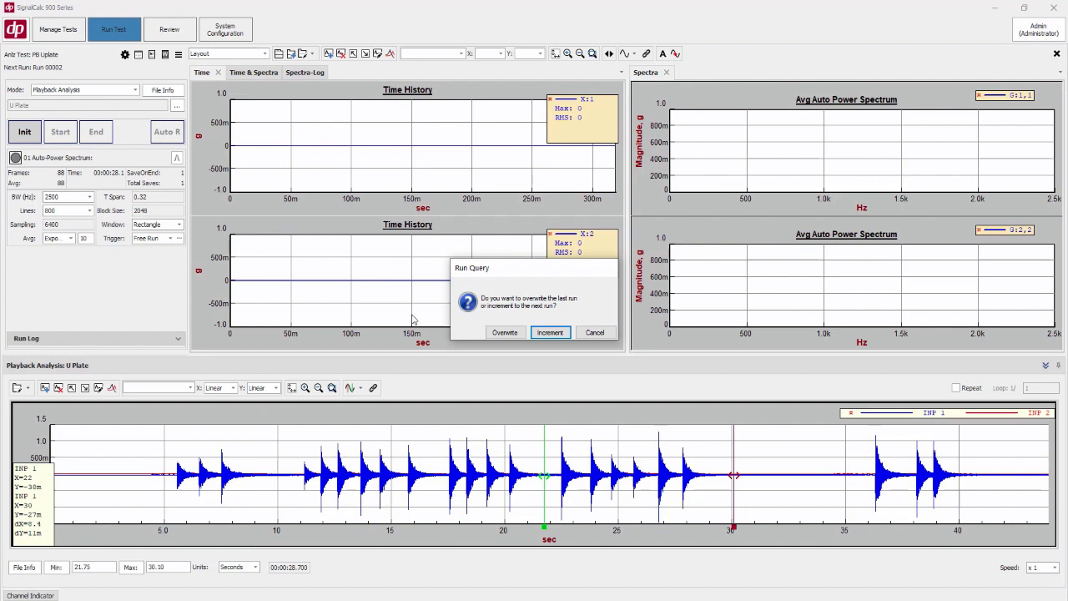
left_click(551, 333)
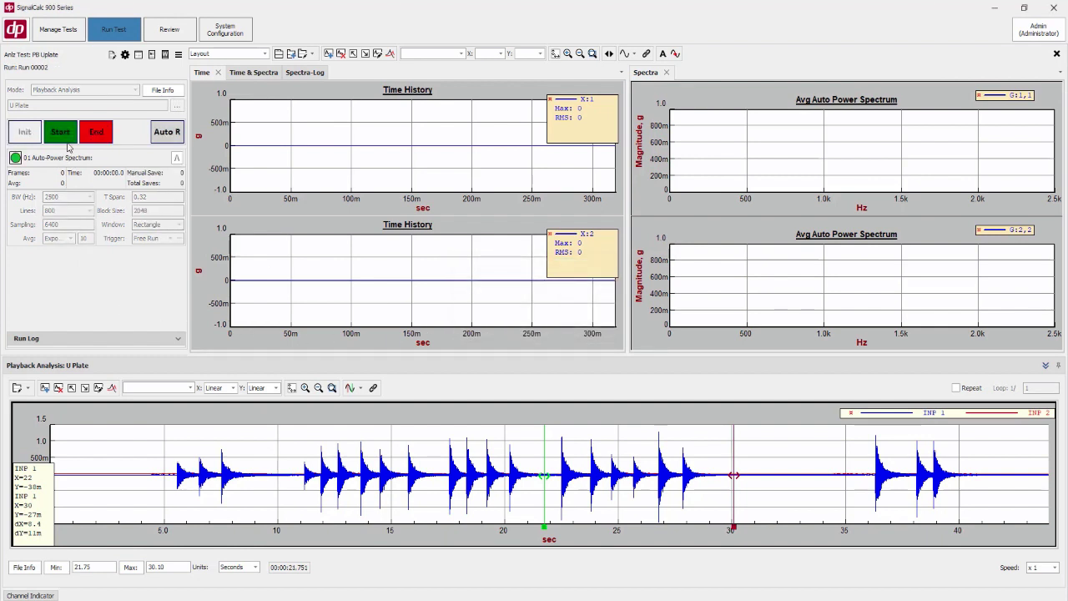
left_click(60, 134)
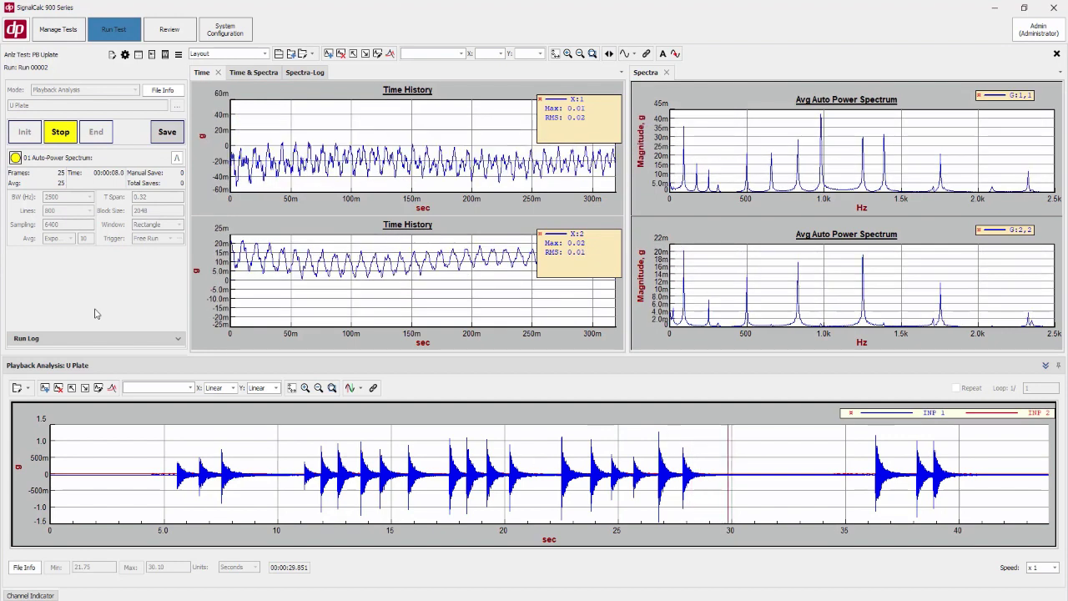
left_click(96, 132)
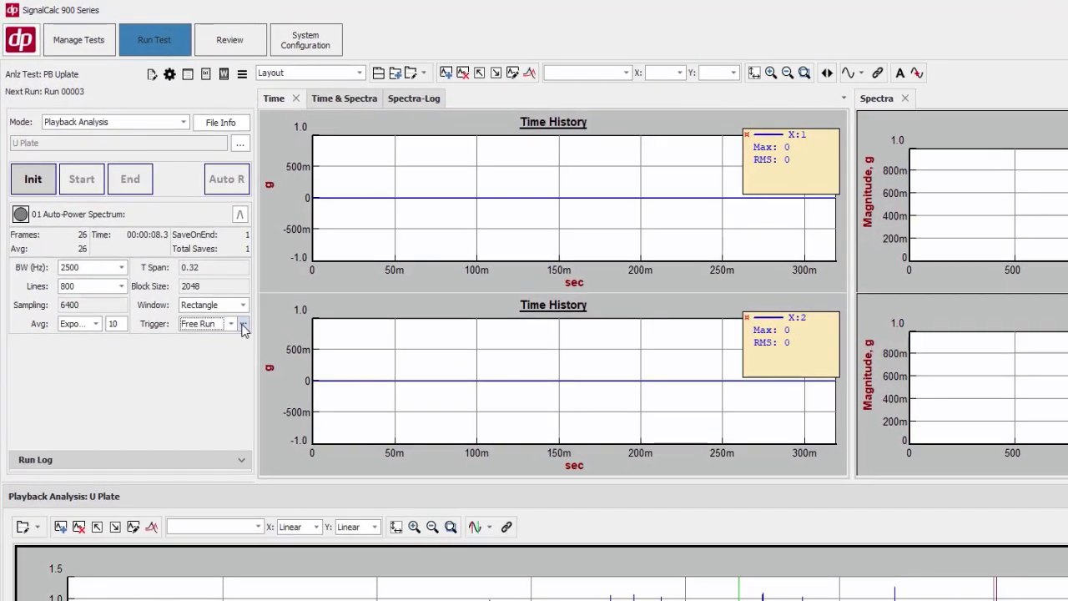
Set the trigger event to Input Channel with INP 1 as the trigger channel
left_click(243, 325)
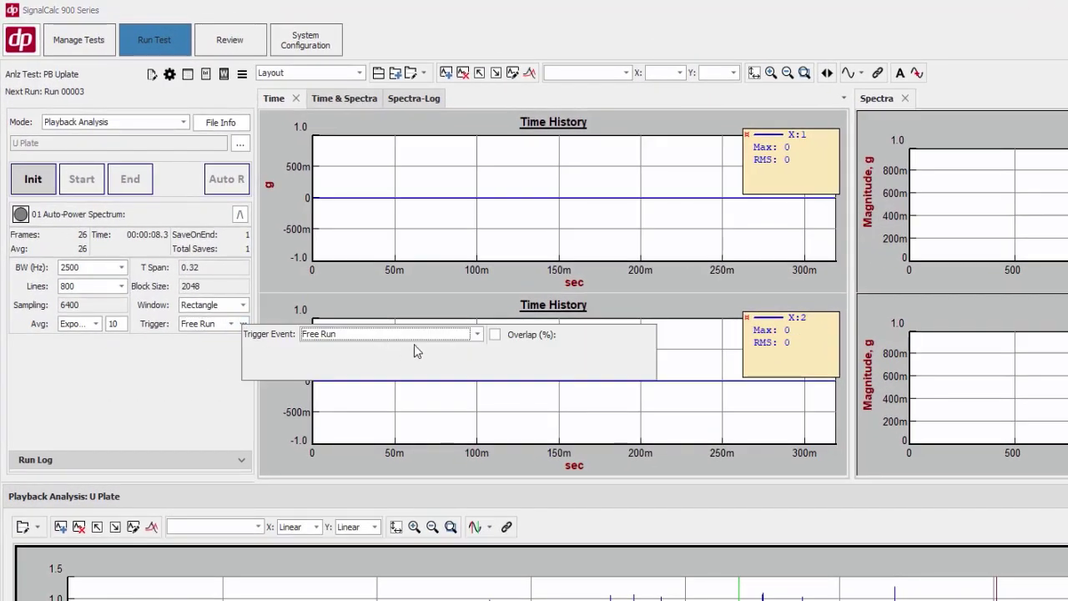
left_click(475, 336)
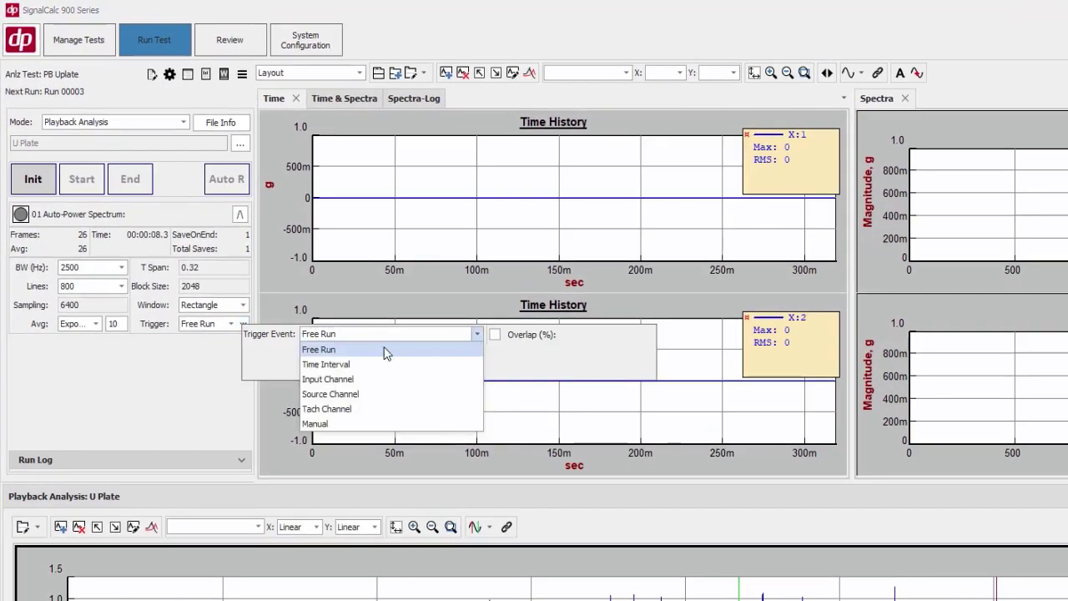
left_click(348, 381)
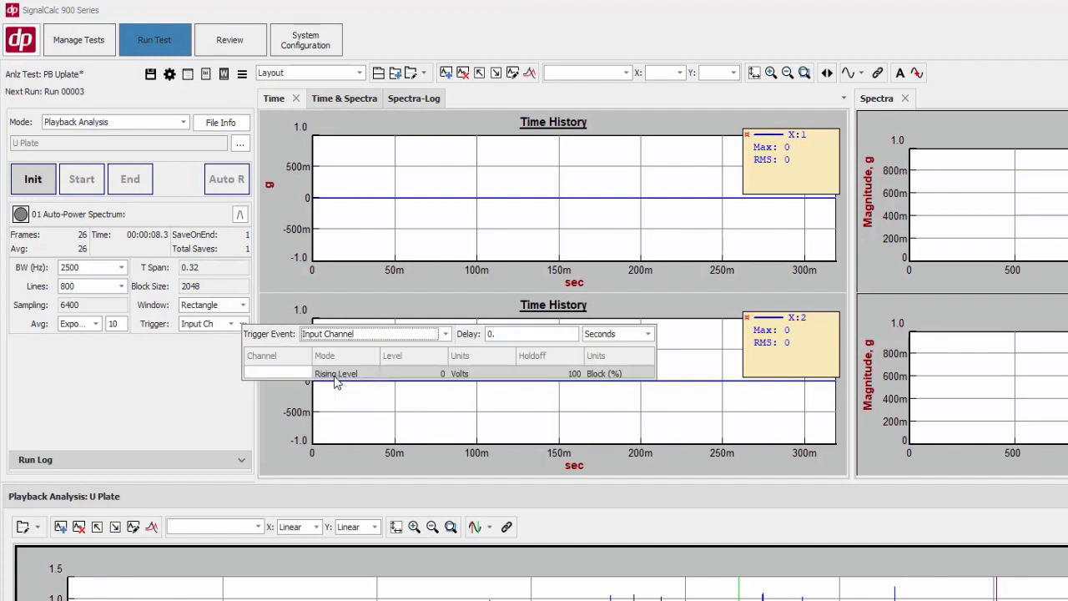
left_click(307, 375)
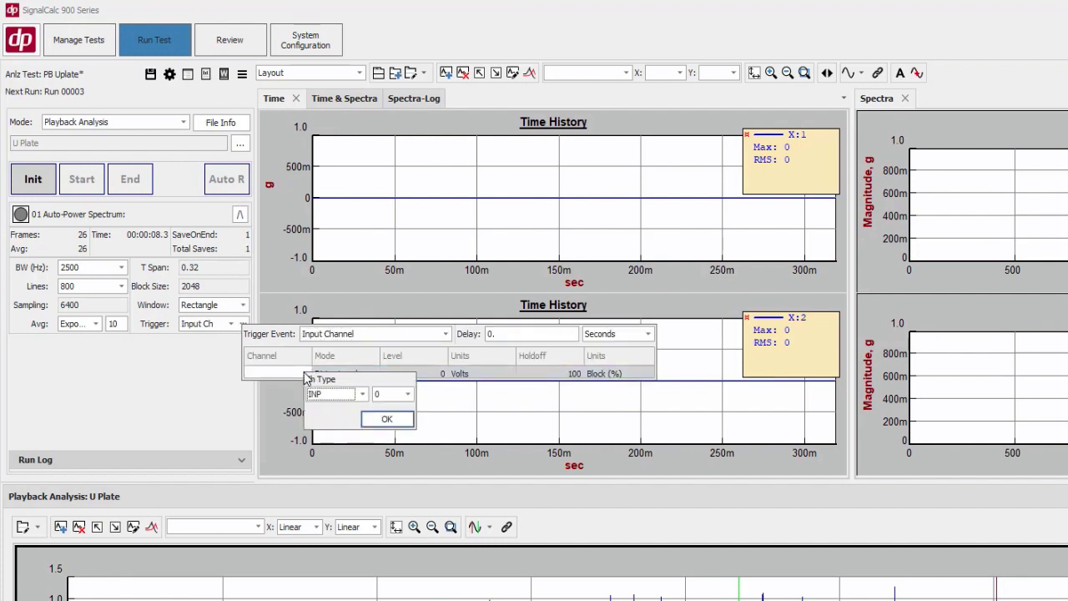
left_click(407, 394)
left_click(392, 416)
left_click(387, 419)
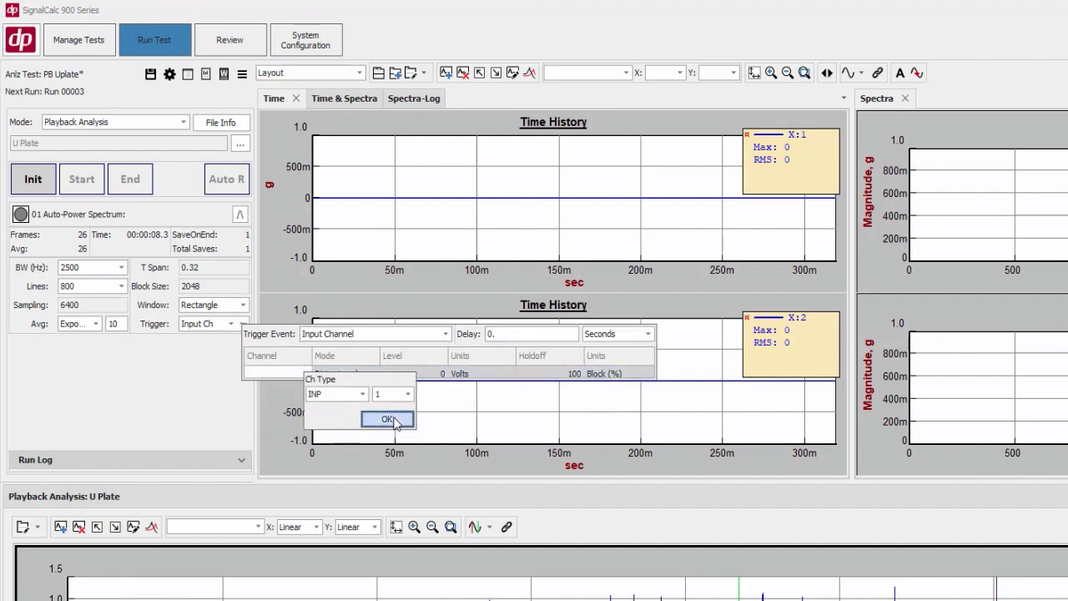
Set the INP 1 trigger units to EU (g) and the trigger level to 0.5
left_click(472, 377)
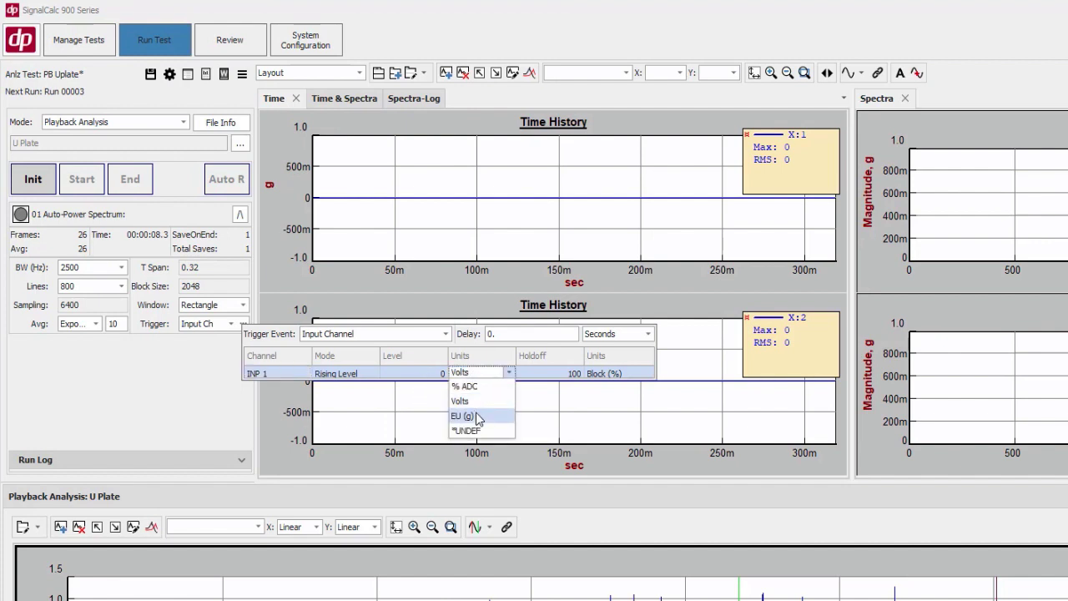
left_click(473, 411)
left_click(429, 375)
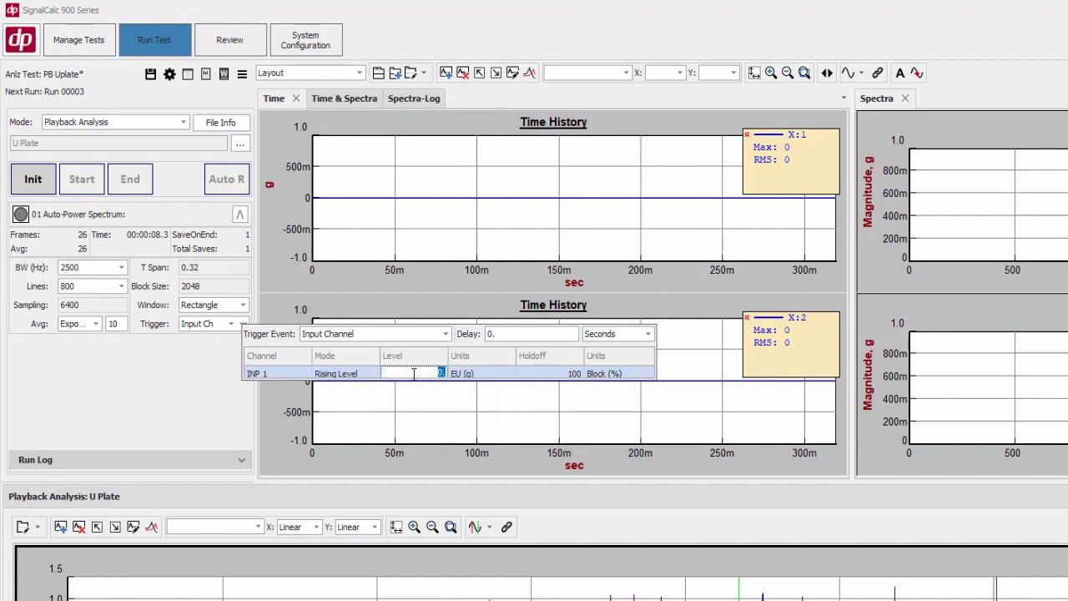
type(".5")
left_click(215, 411)
Run the playback analysis with the input channel trigger as an incremented run, and end it
left_click(41, 178)
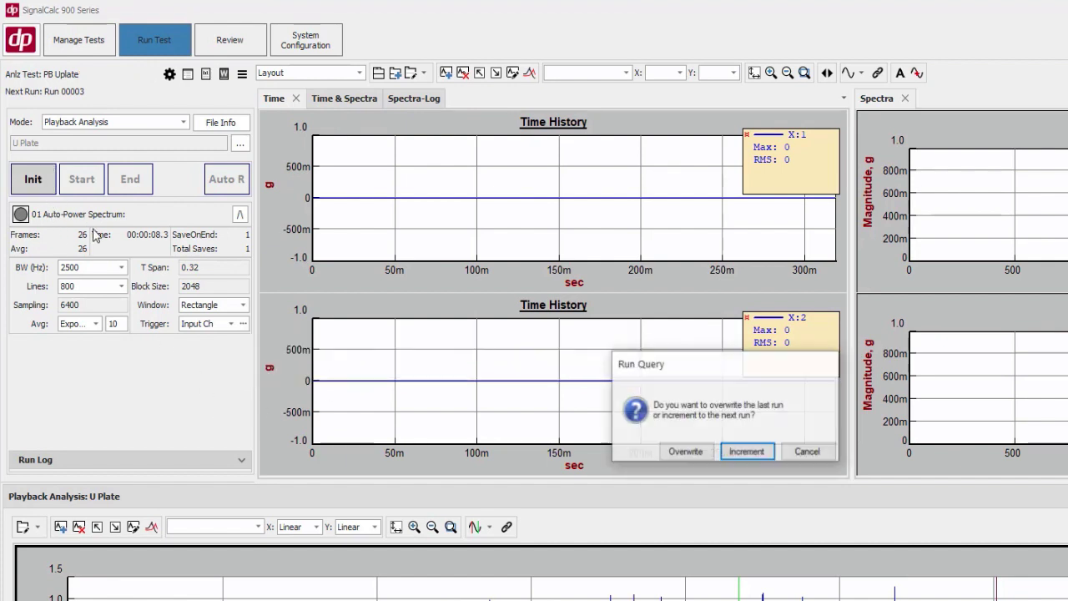
left_click(749, 451)
left_click(82, 185)
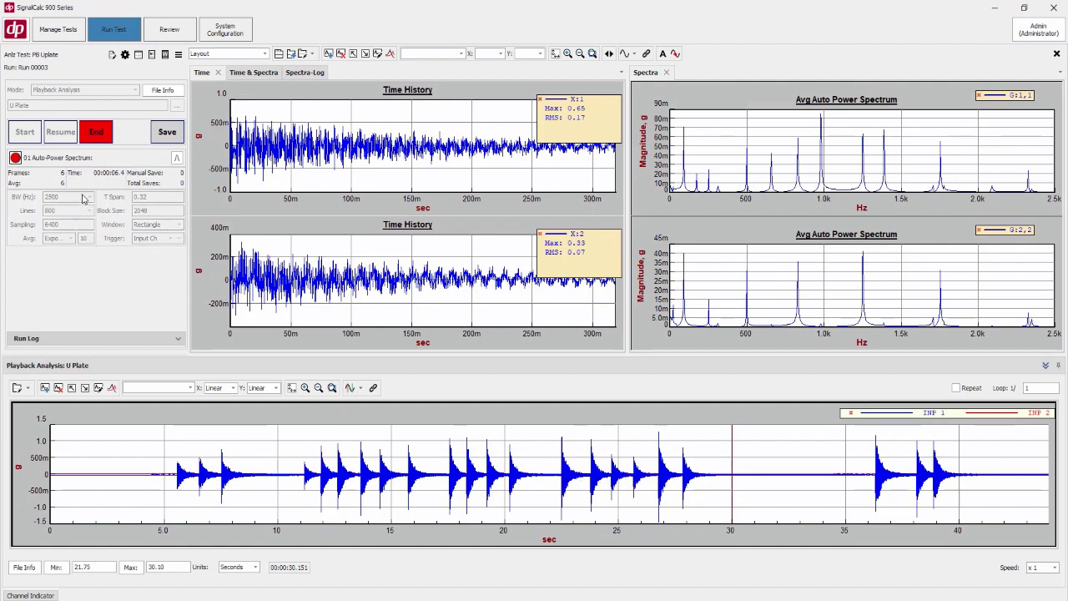
left_click(96, 136)
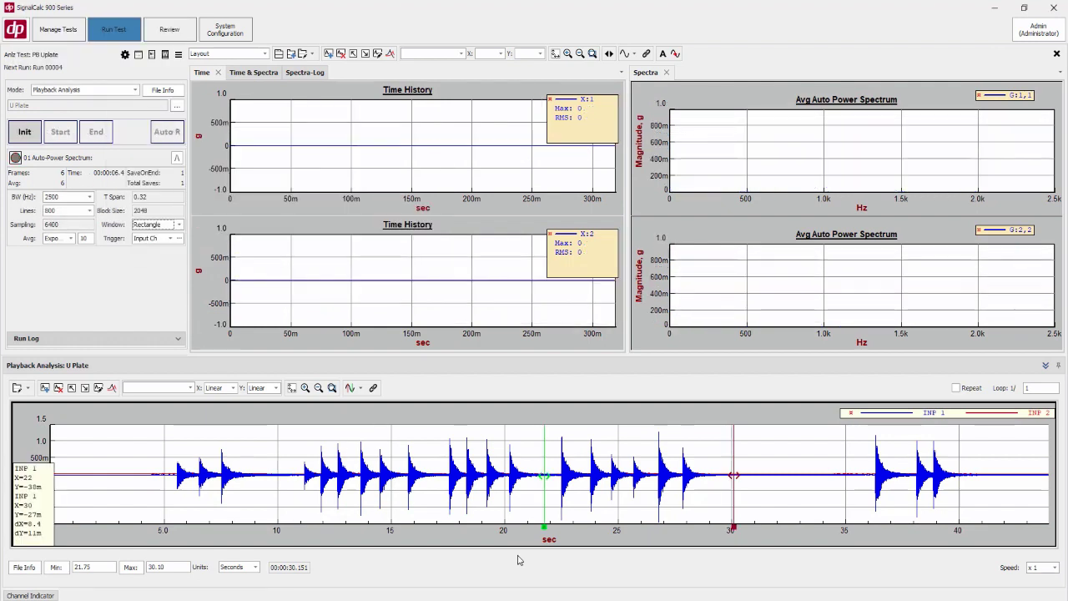
Widen the playback range with the two cursors to a Min of 4.68 and a Max of 40.29 seconds
left_click_drag(543, 534, 156, 519)
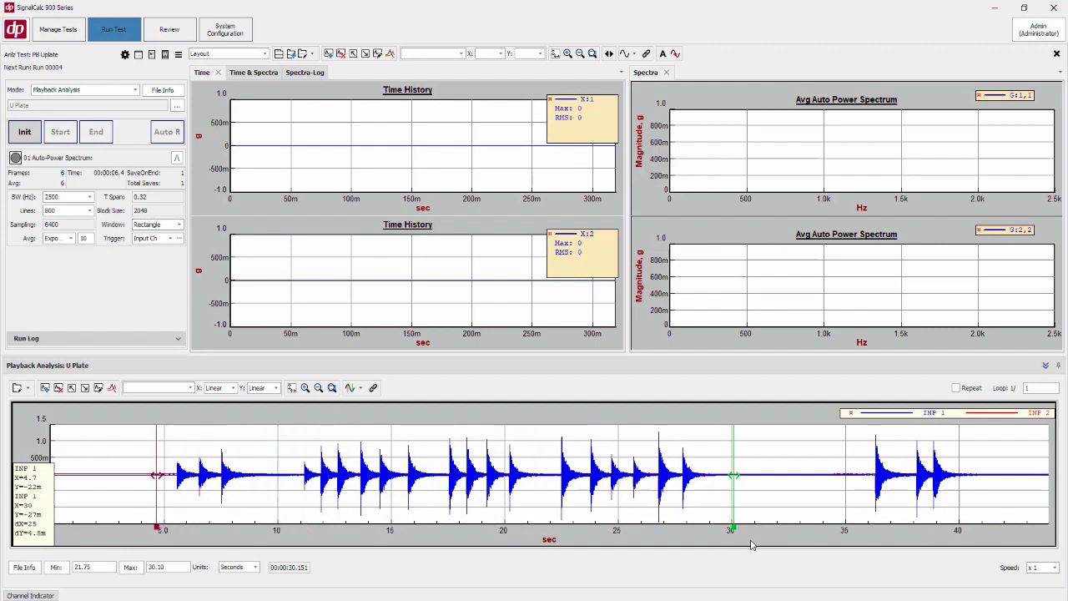
left_click_drag(733, 530, 964, 530)
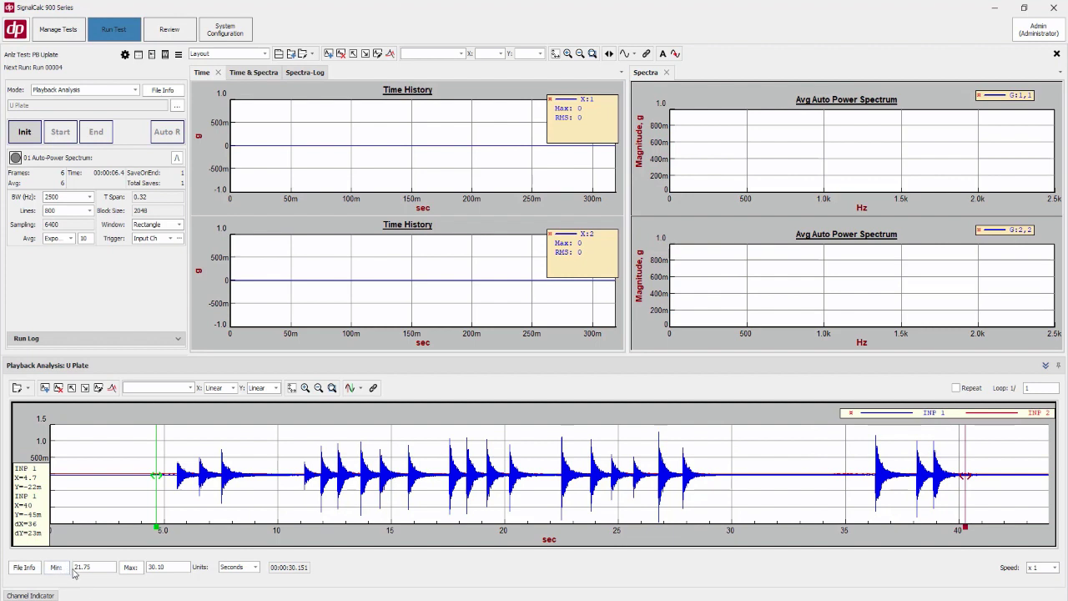
left_click(59, 567)
left_click(131, 568)
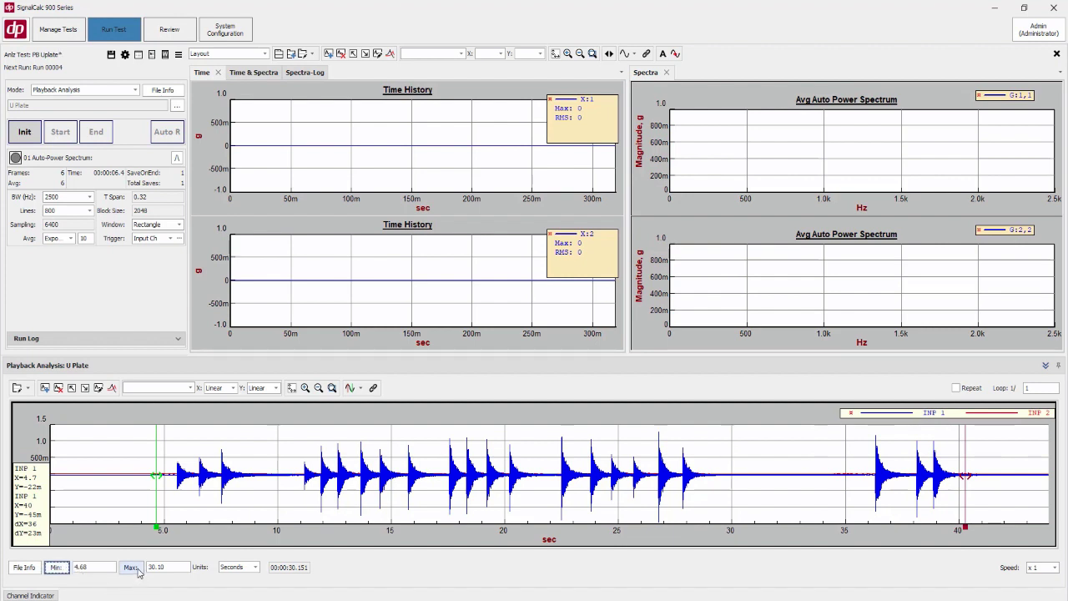
Run the triggered analysis over the widened time range as another incremented run, and end it
left_click(25, 134)
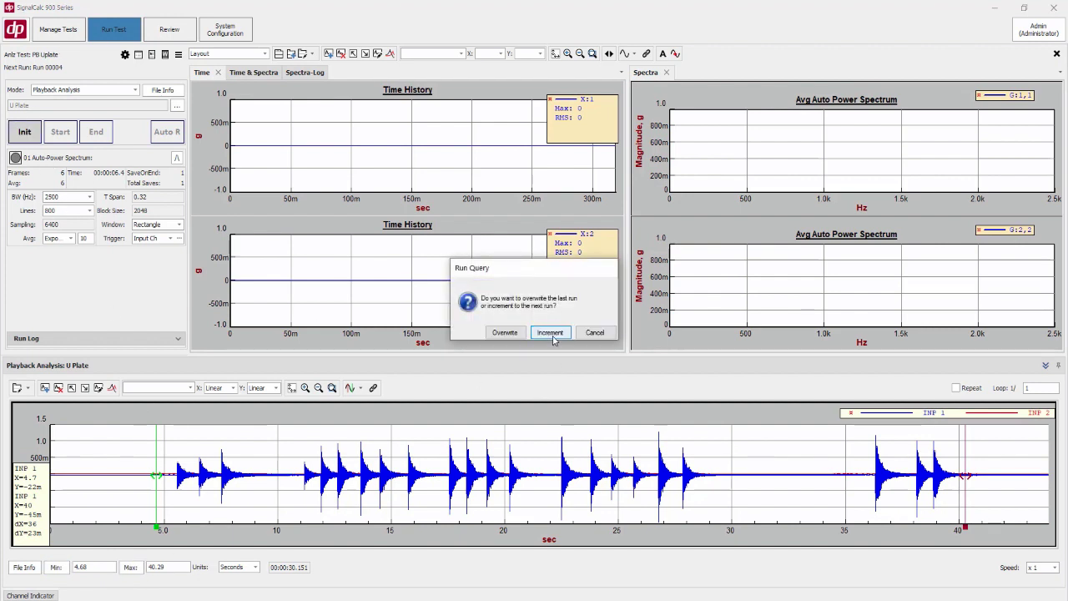
left_click(550, 336)
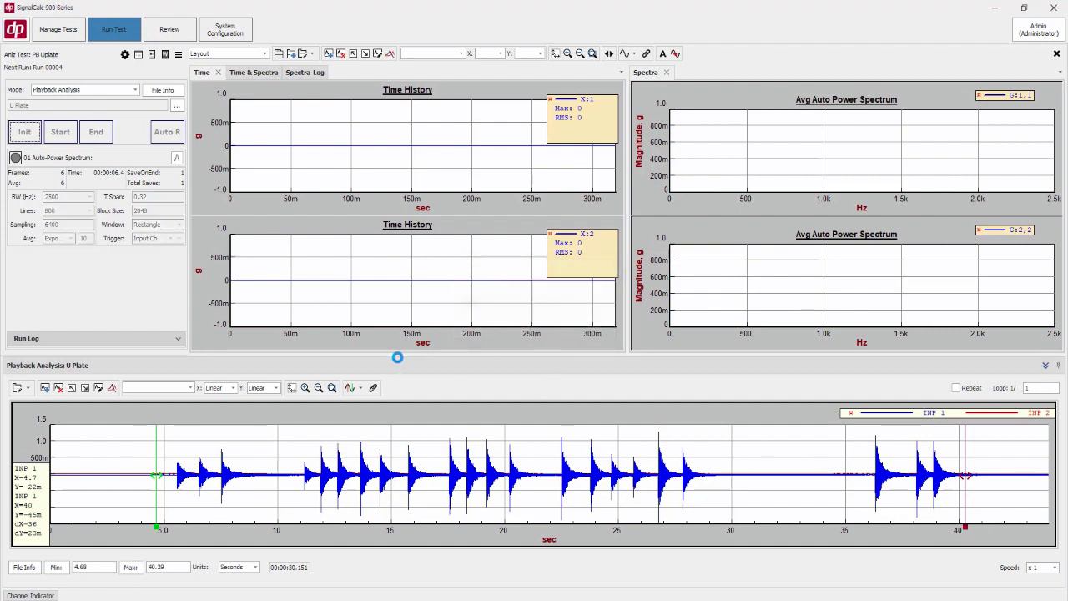
left_click(60, 133)
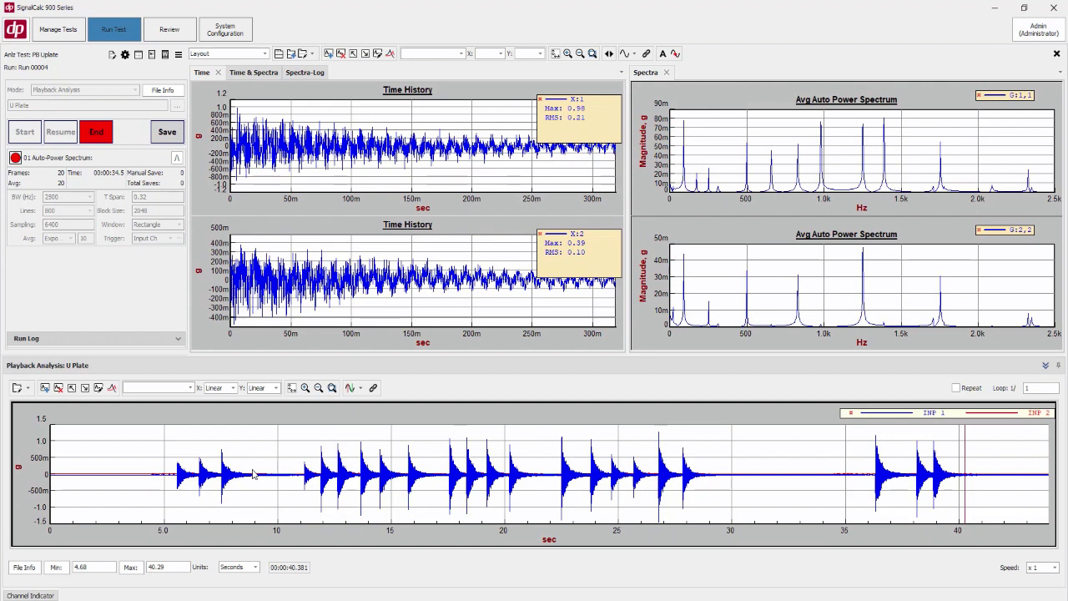
left_click(99, 133)
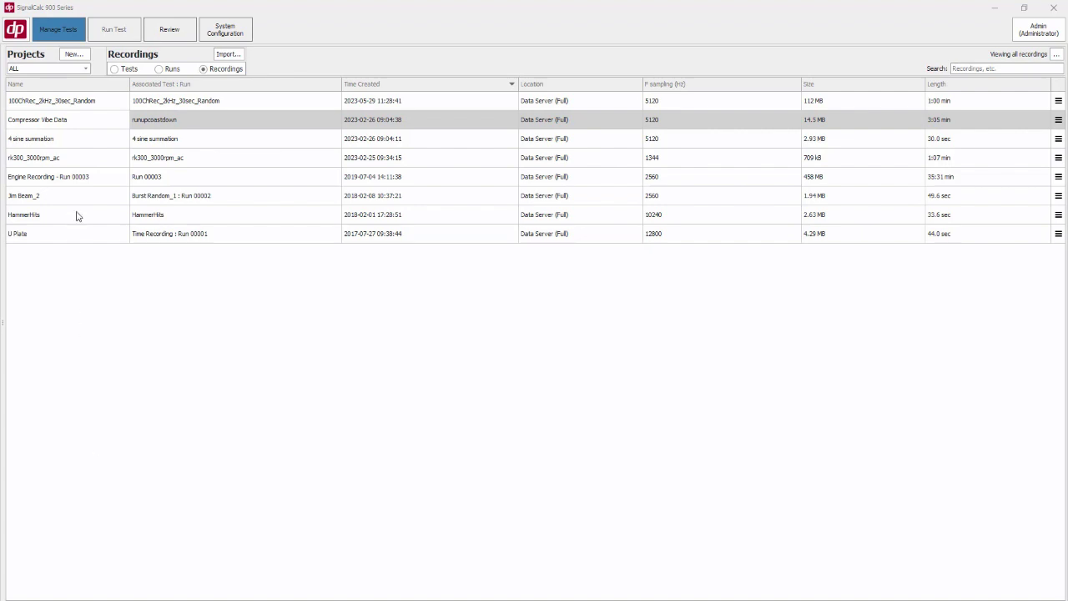
Open the Compressor Vibe Data recording, preview its TAC 1 tachometer channel, and start an analysis from it
left_click(74, 124)
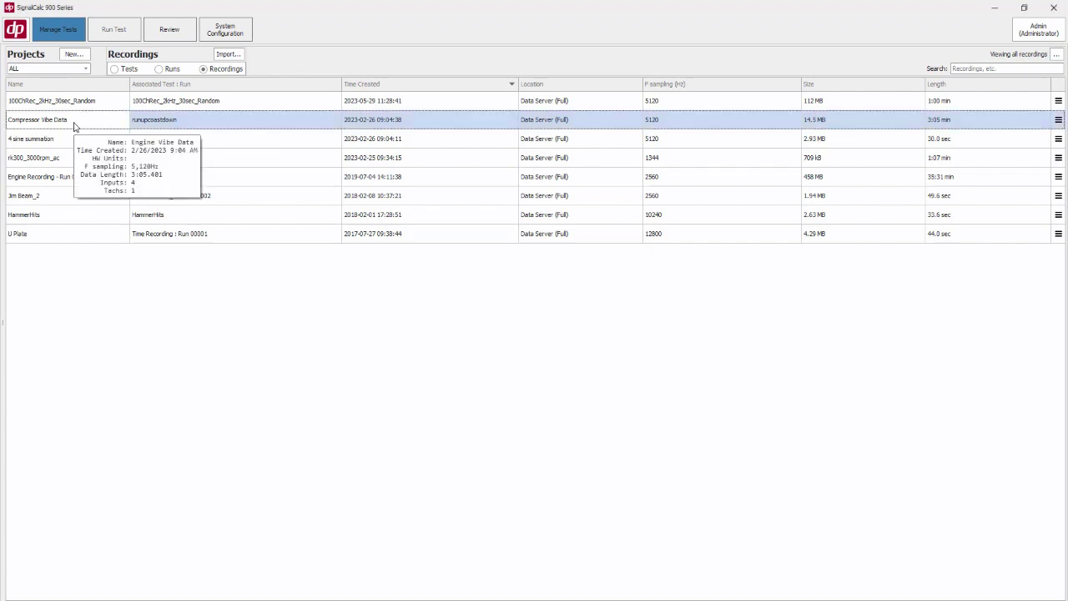
double_click(74, 125)
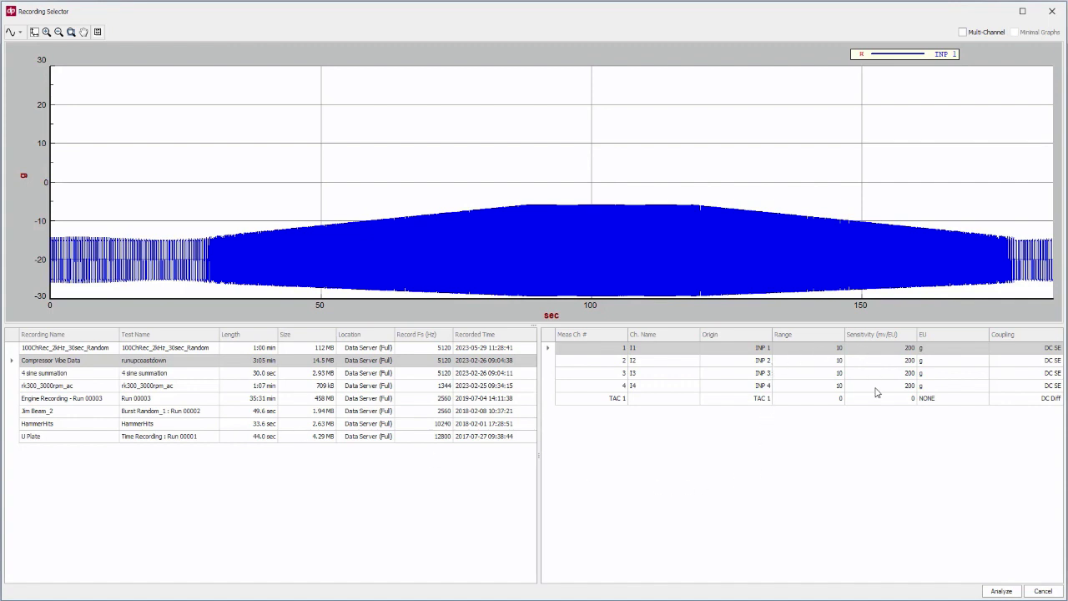
left_click(584, 402)
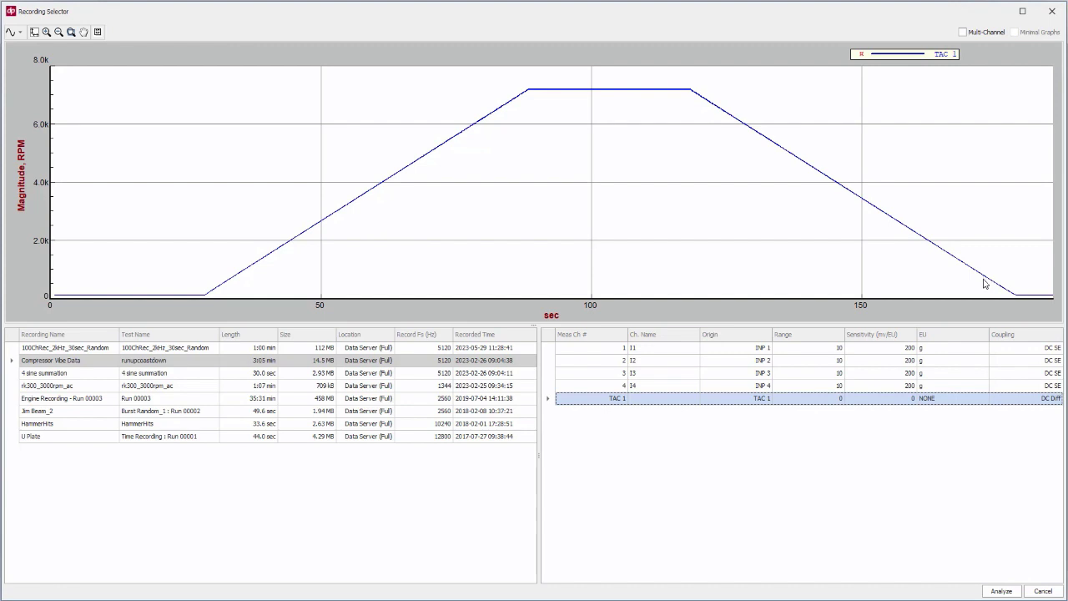
left_click(1006, 591)
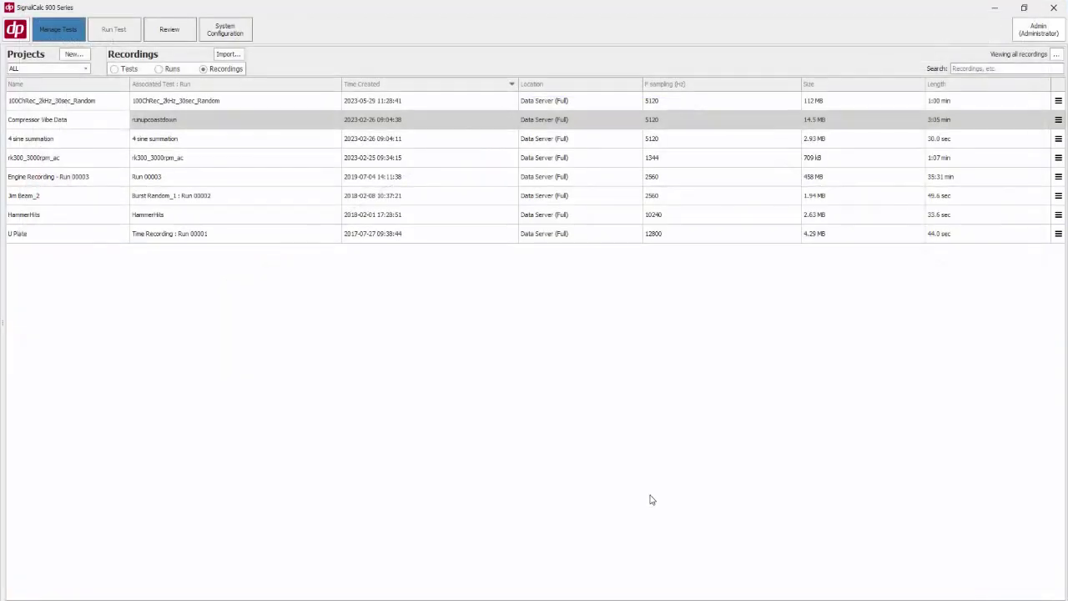
Create a Synchronous Average (SYN) test named PB Compressor Data from the Syn Waterfall Analysis template
left_click(399, 282)
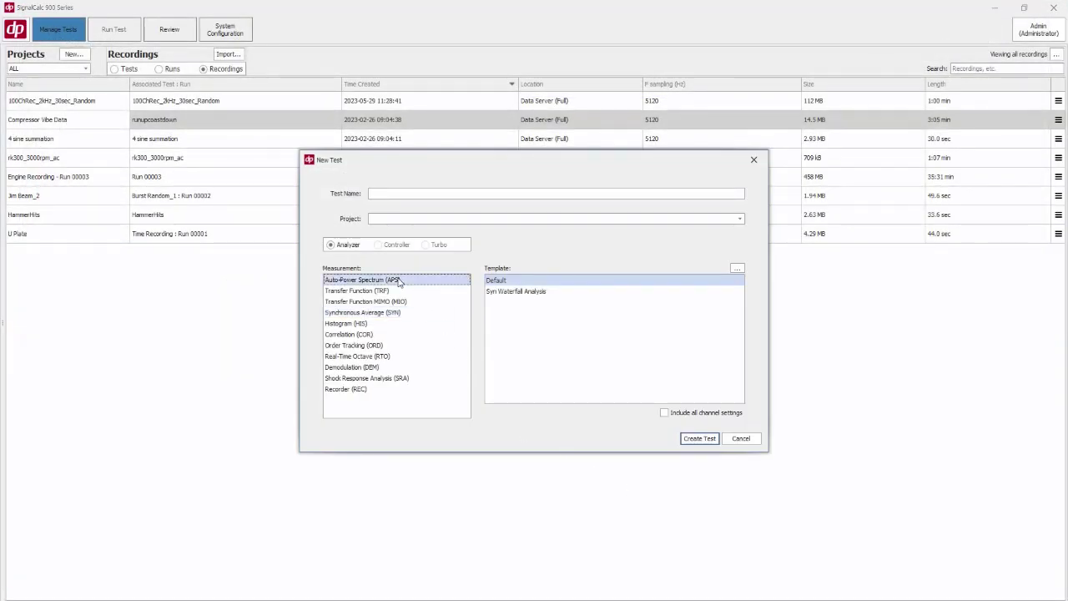
left_click(389, 313)
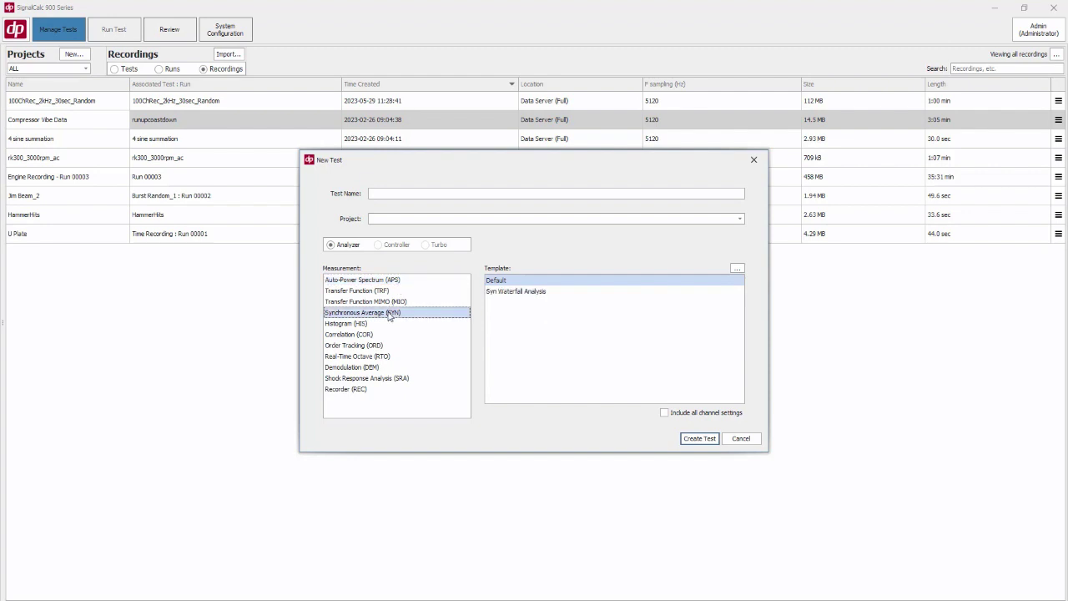
left_click(385, 192)
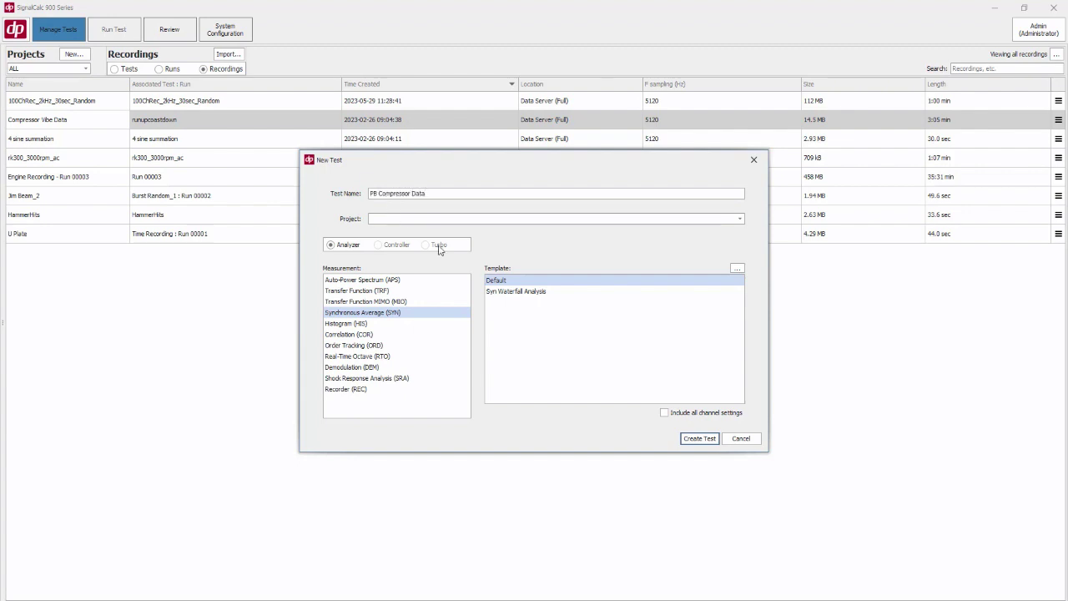
left_click(515, 292)
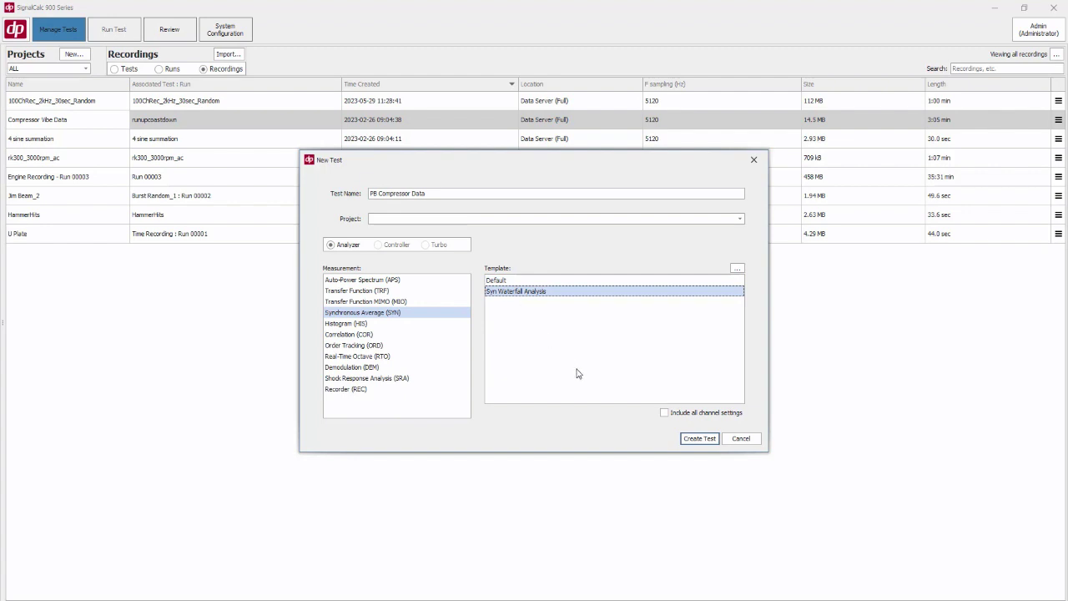
left_click(697, 439)
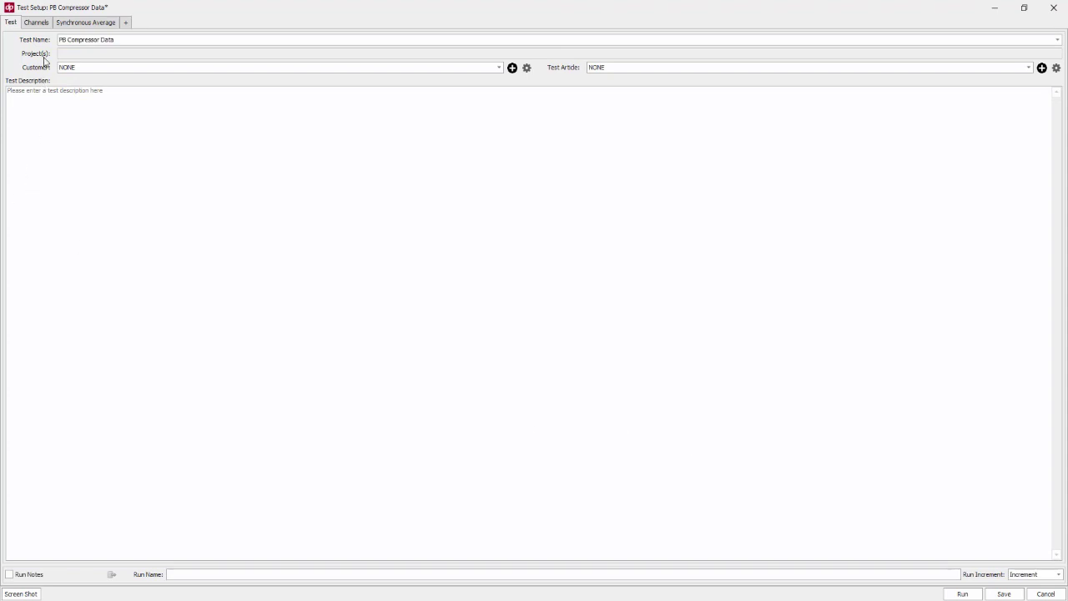
Review the test's channels, advanced pacing parameters and waterfall settings, and save it as PB Compressor Data for running
left_click(37, 22)
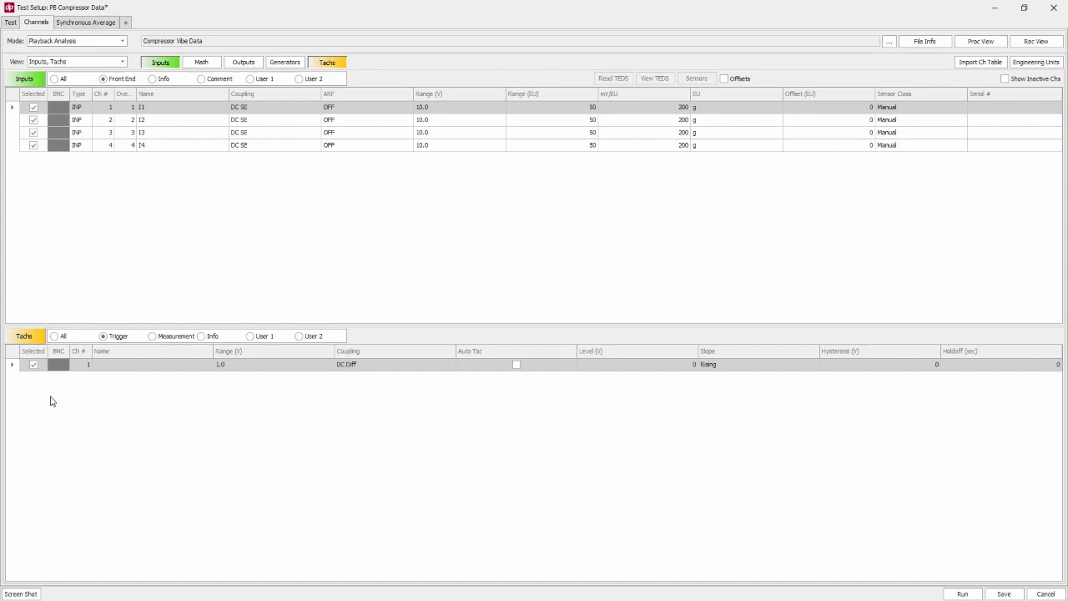
left_click(109, 25)
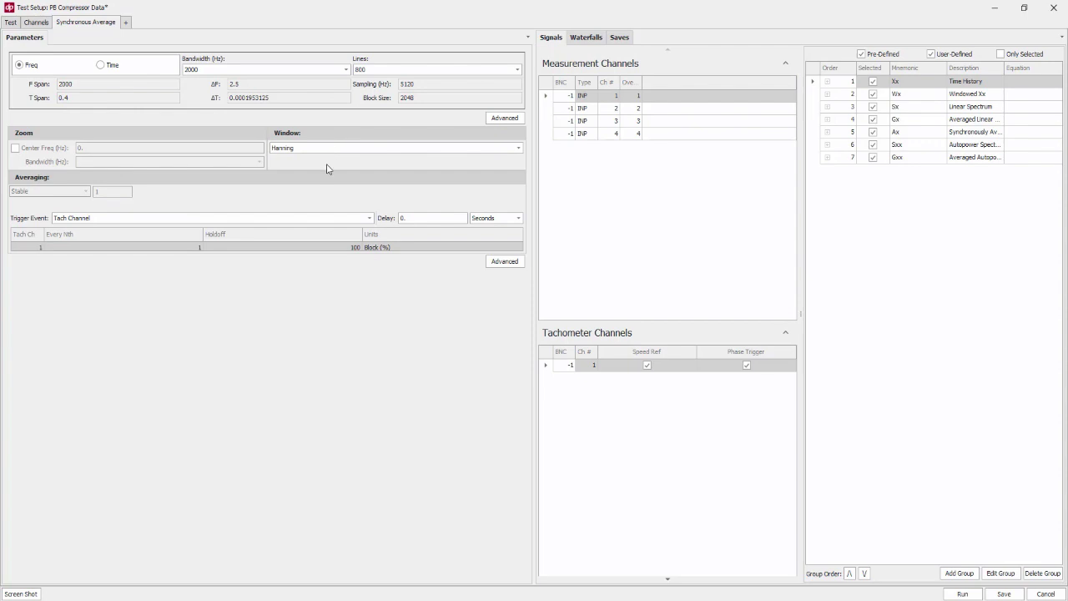
left_click(497, 262)
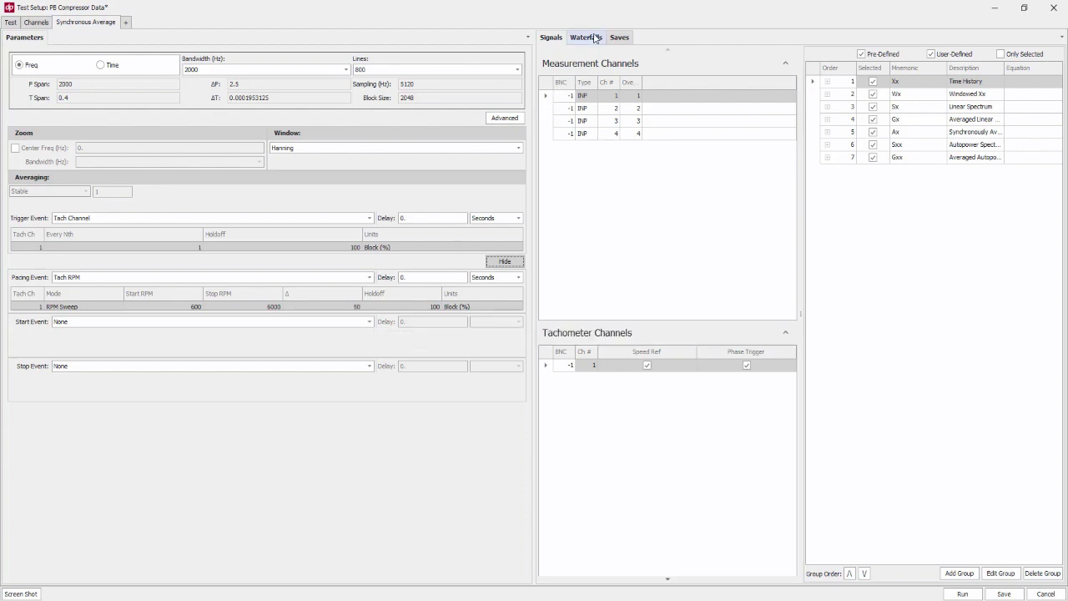
left_click(594, 39)
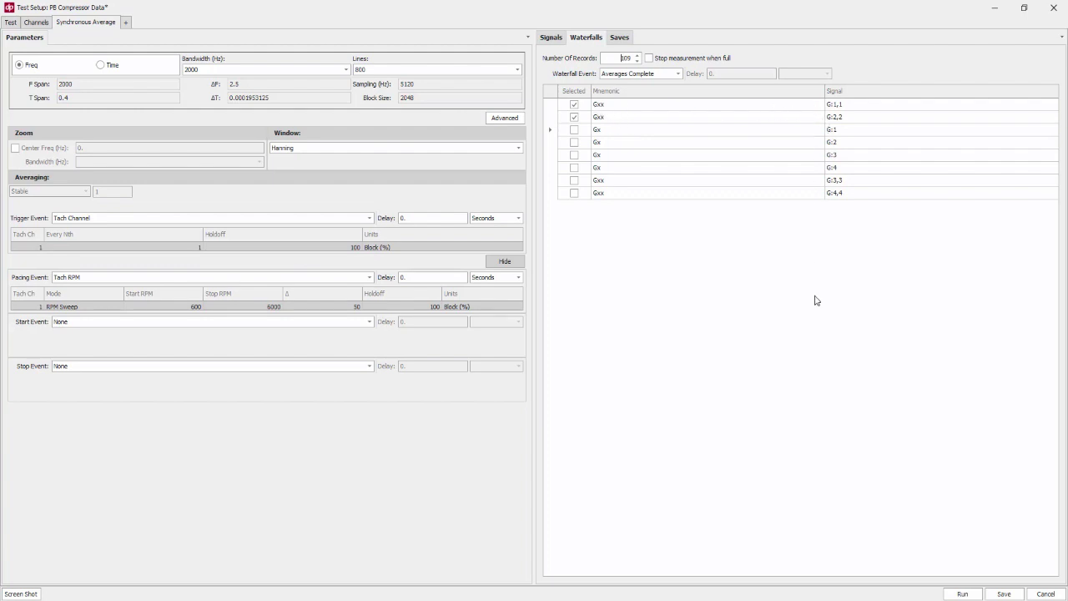
left_click(961, 594)
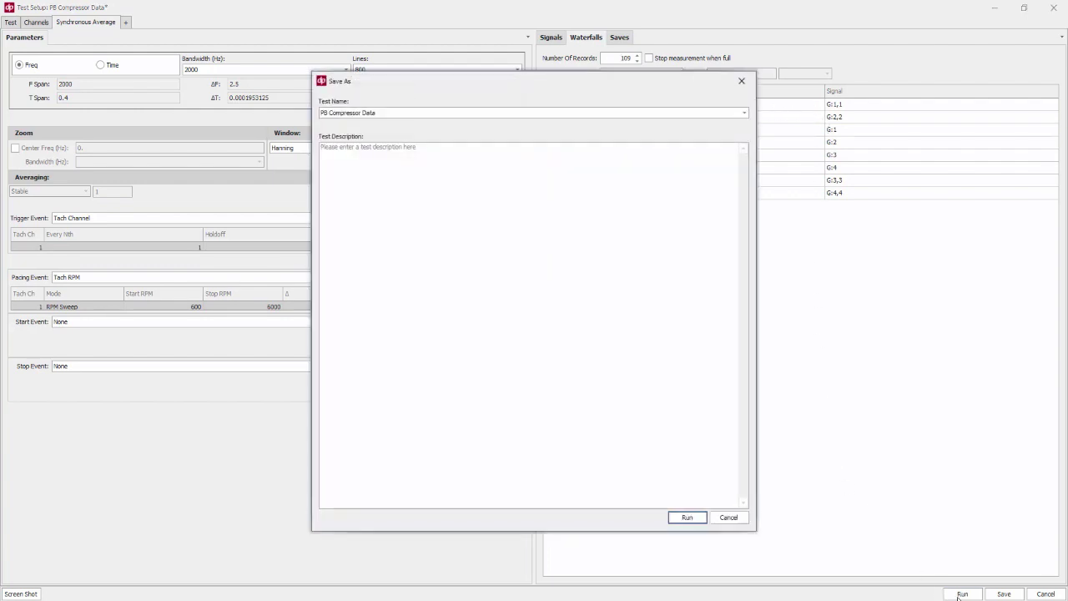
left_click(686, 515)
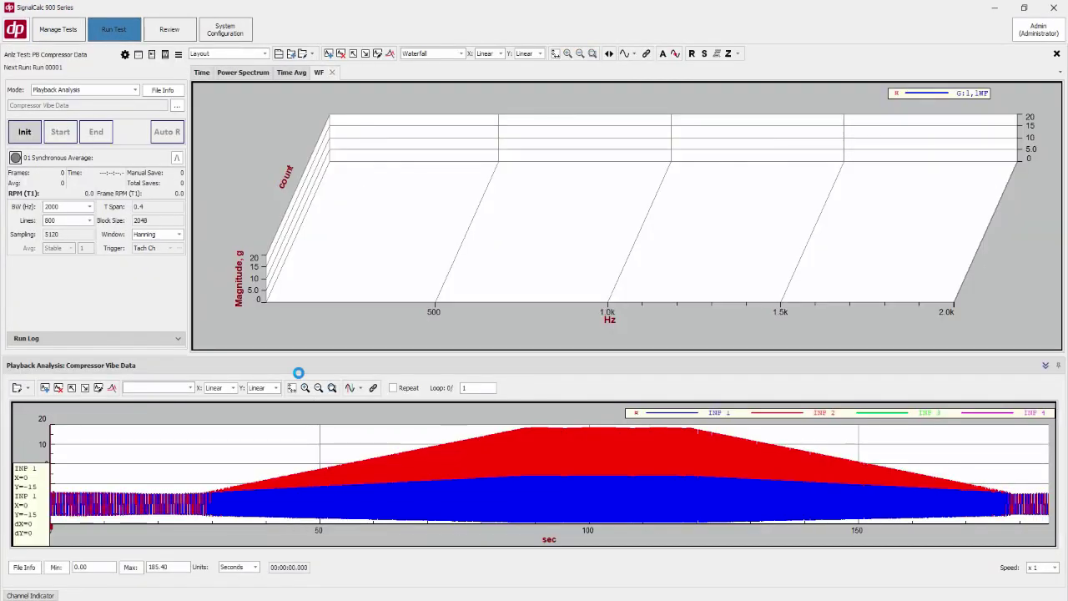
Replace all input signals in the playback graph with the TAC 1 tachometer signal
right_click(328, 442)
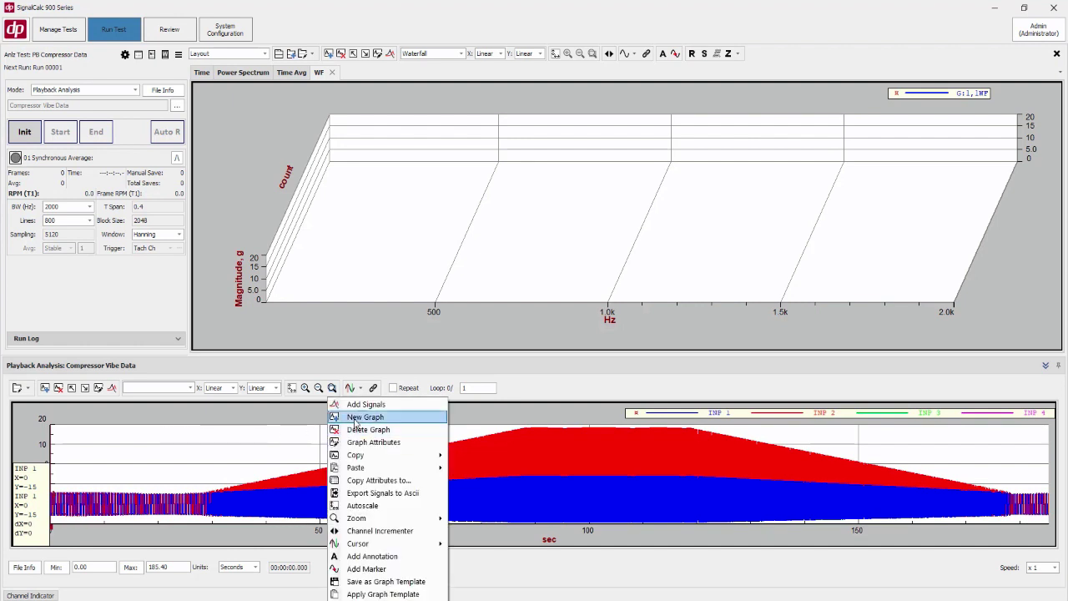
left_click(344, 405)
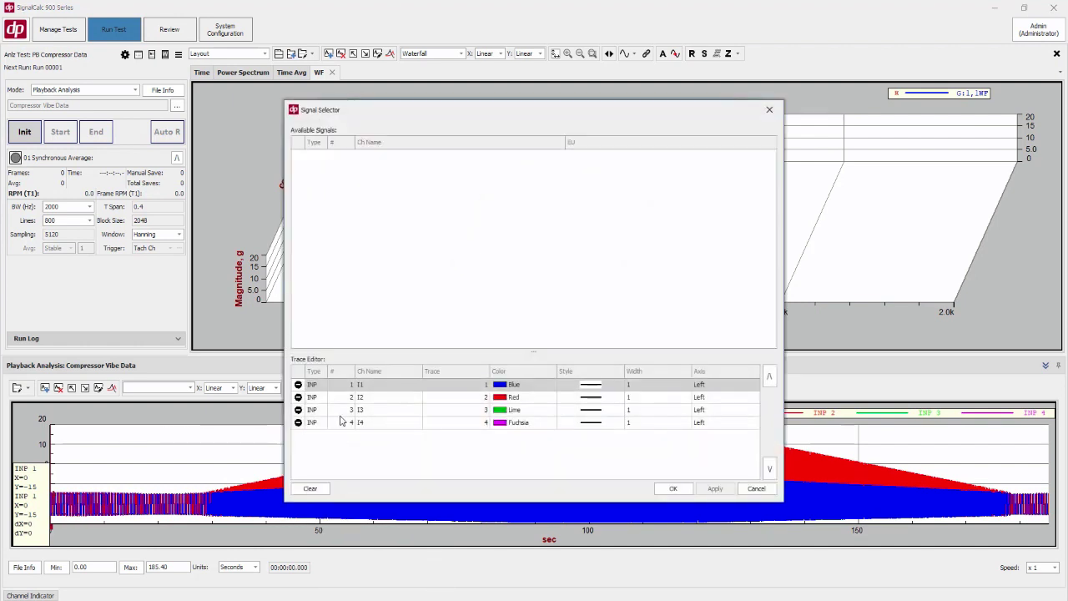
left_click(322, 491)
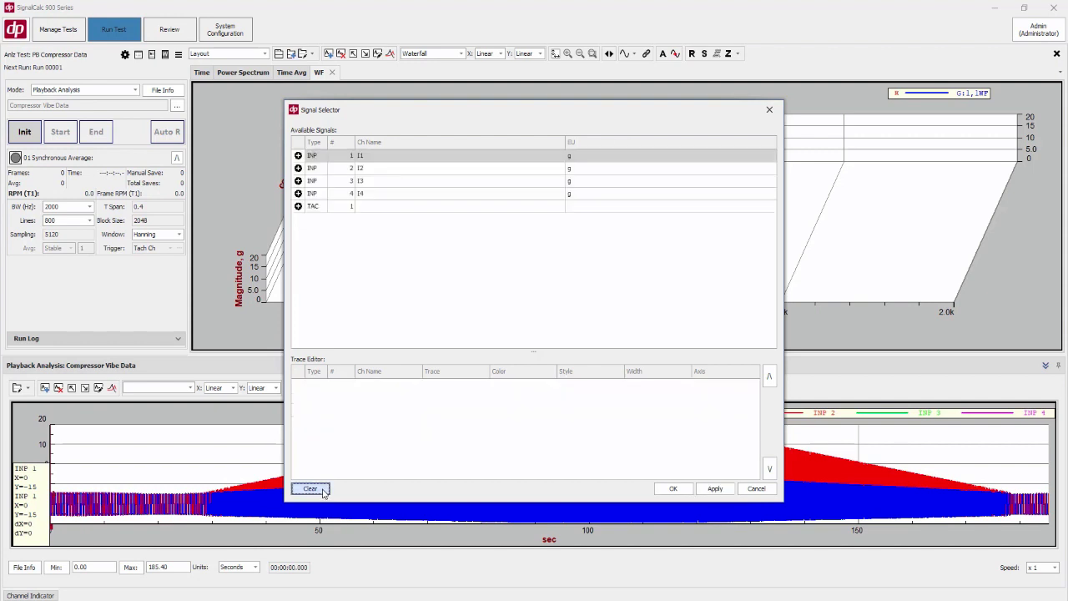
double_click(302, 210)
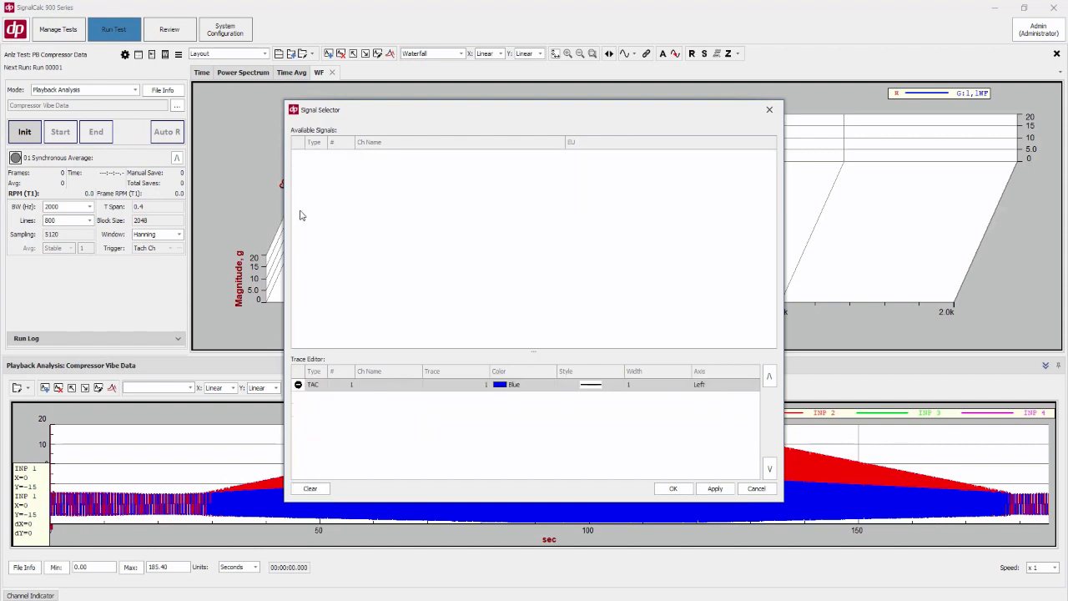
left_click(686, 492)
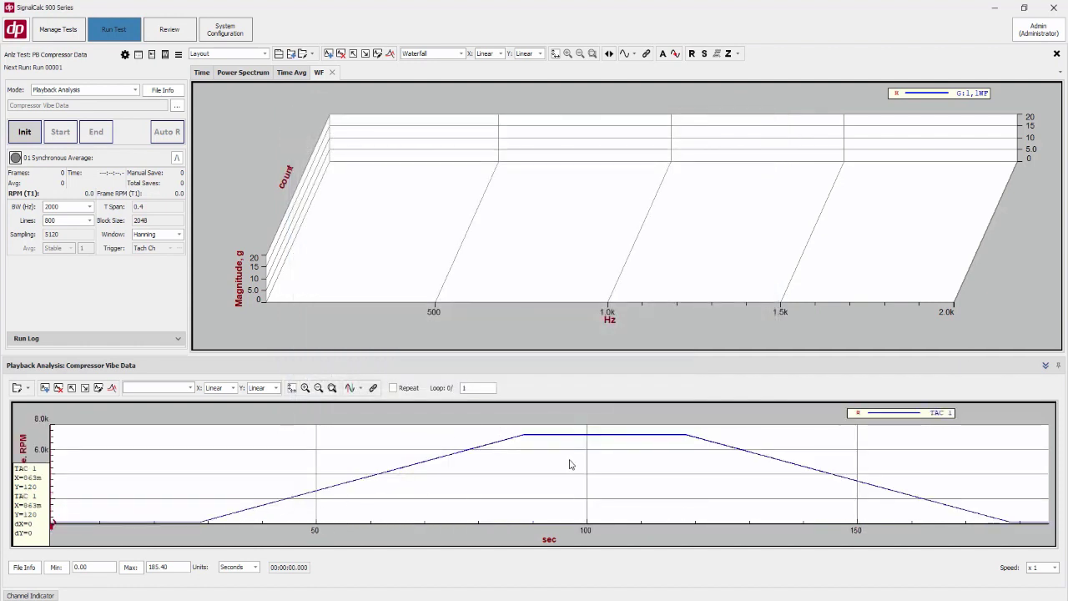
Initialize and start the playback analysis, raise the playback speed to x 4, and stop the run after the waterfall is captured
left_click(37, 136)
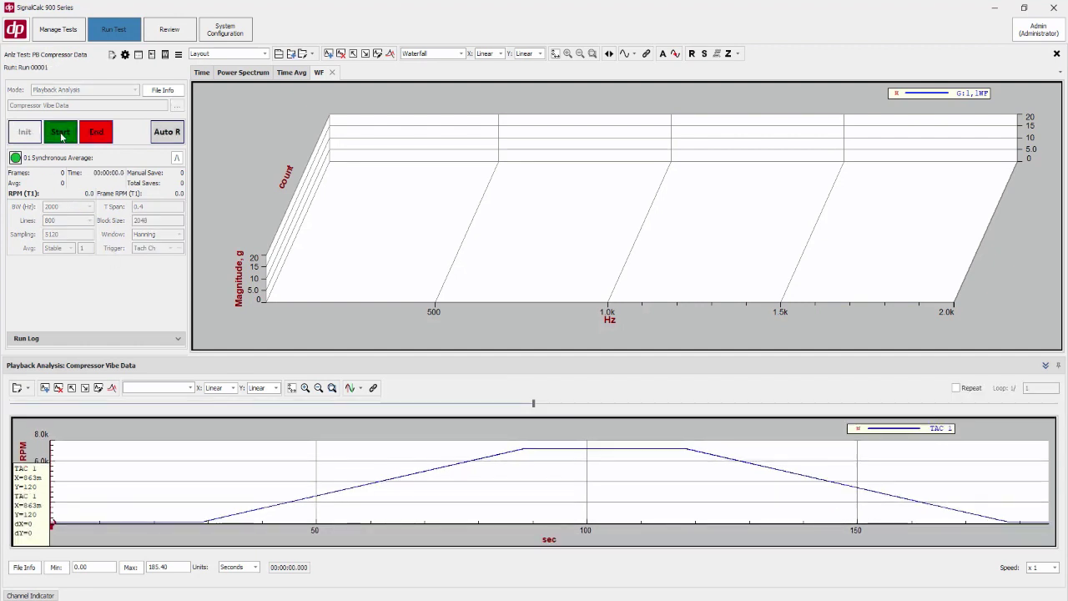
left_click(61, 135)
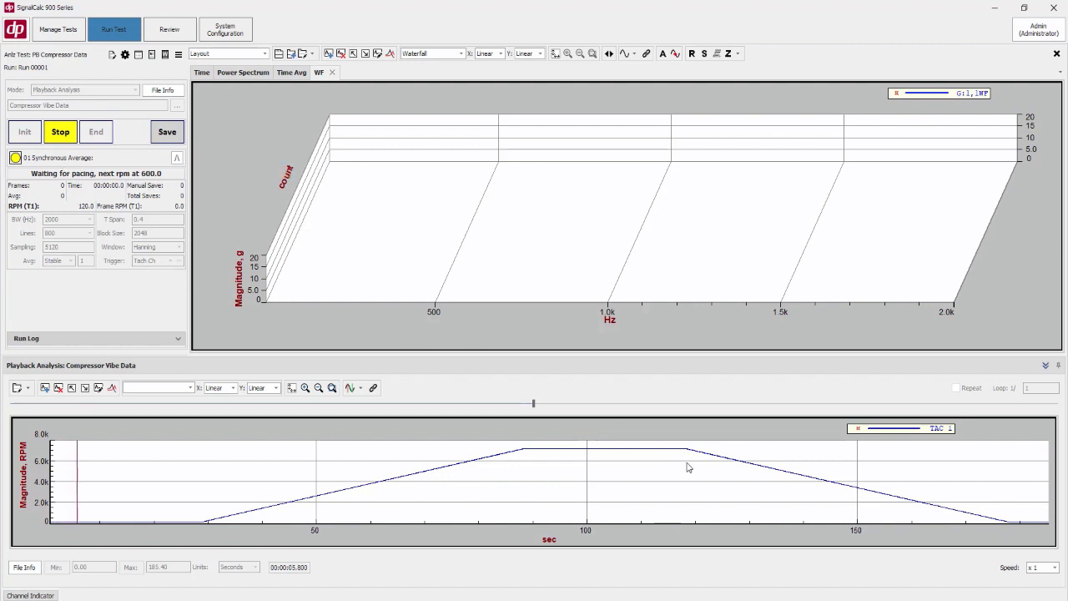
left_click(1055, 567)
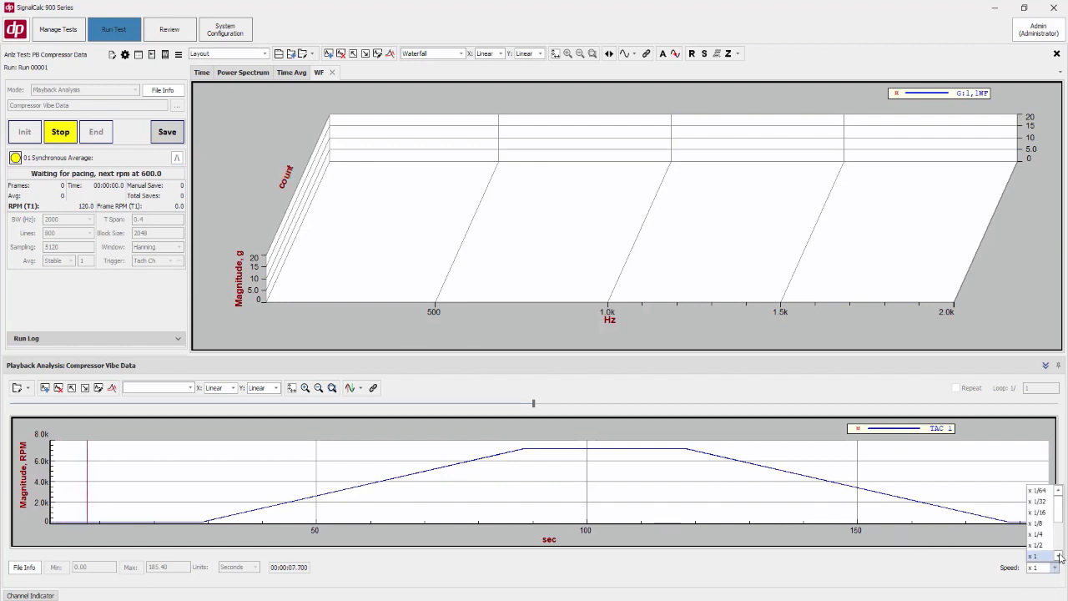
left_click(1049, 557)
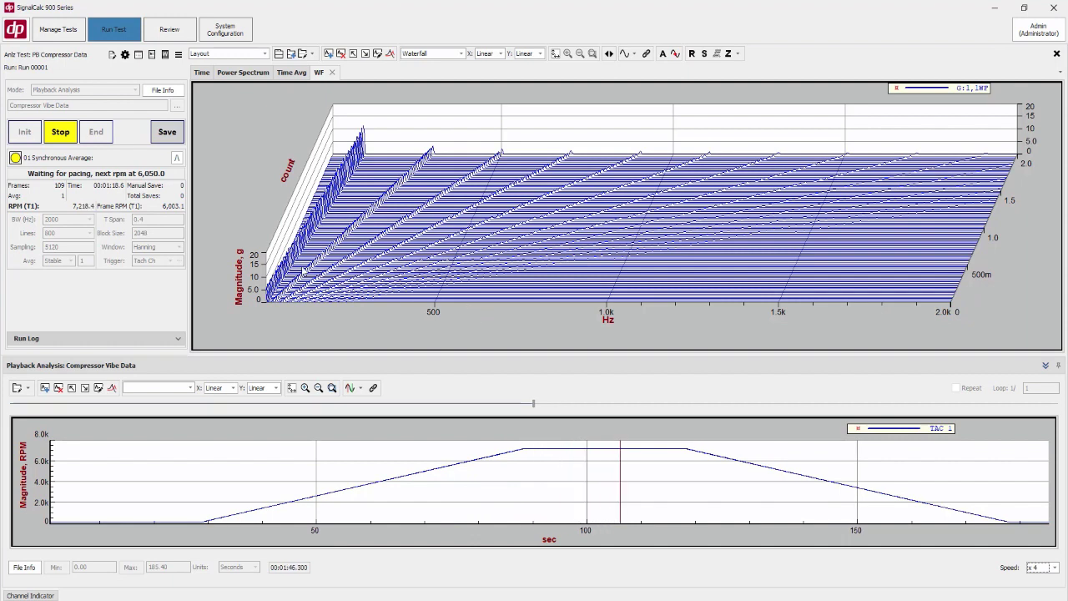
left_click(68, 140)
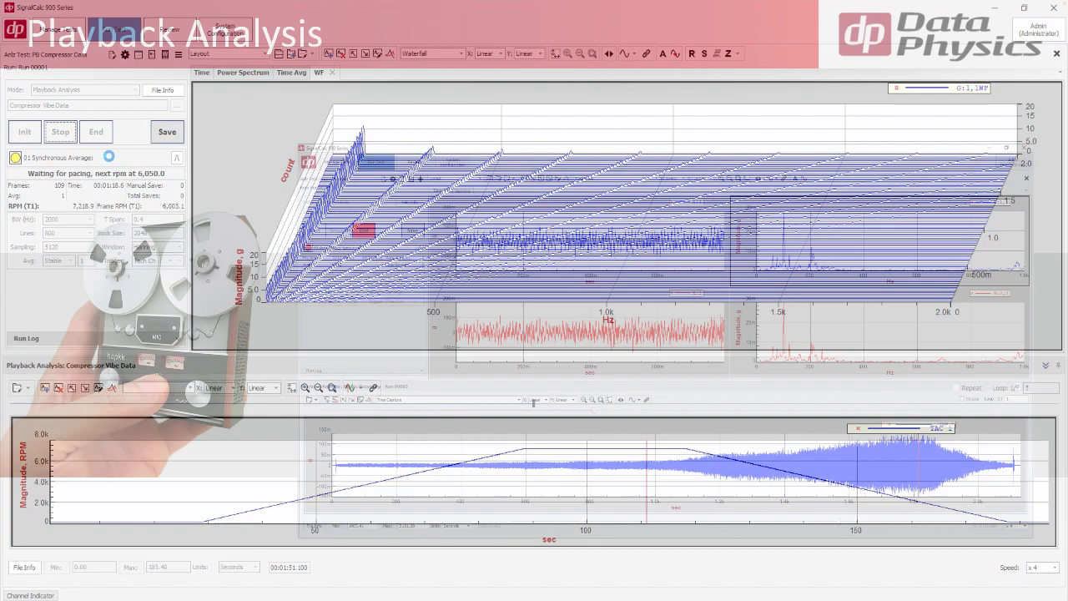